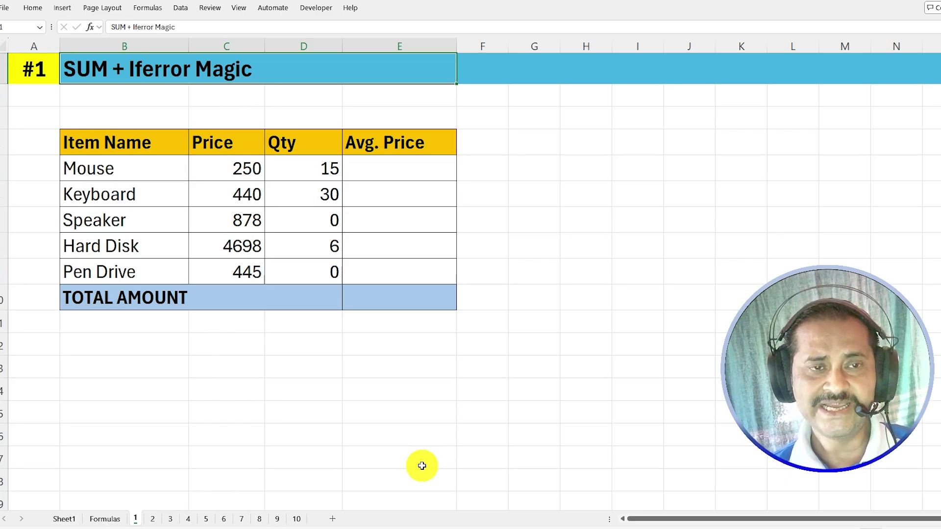
left_click(234, 170)
left_click_drag(231, 168, 252, 271)
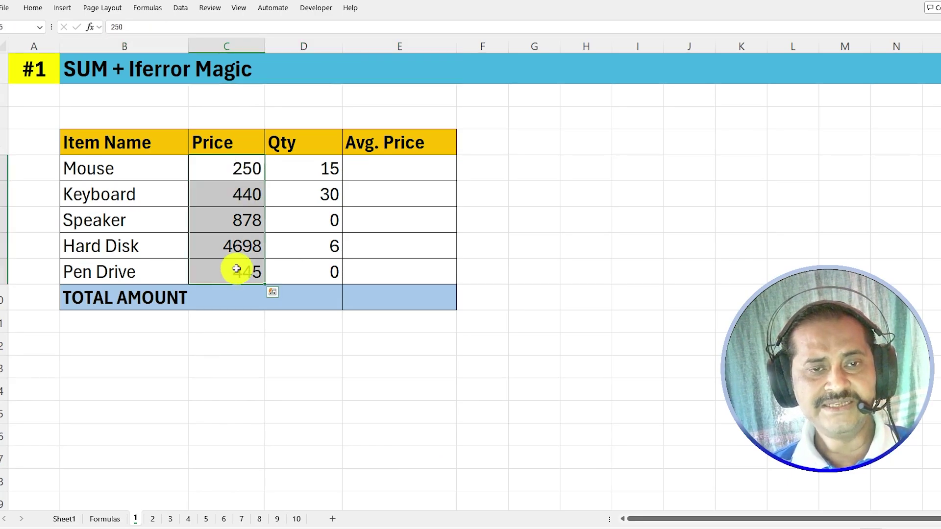
left_click_drag(304, 170, 311, 269)
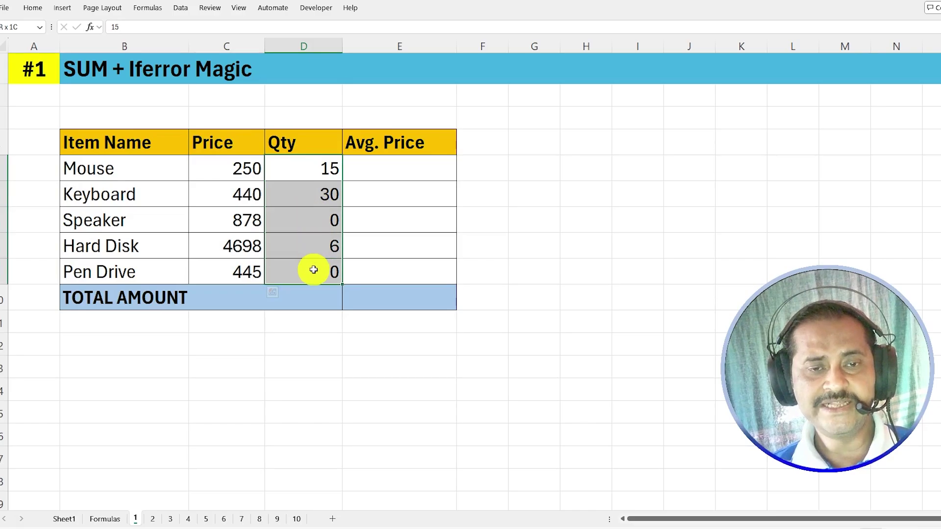
Calculate the Avg. Price for Mouse with =C5/D5 and fill the formula through the Pen Drive row
left_click(391, 170)
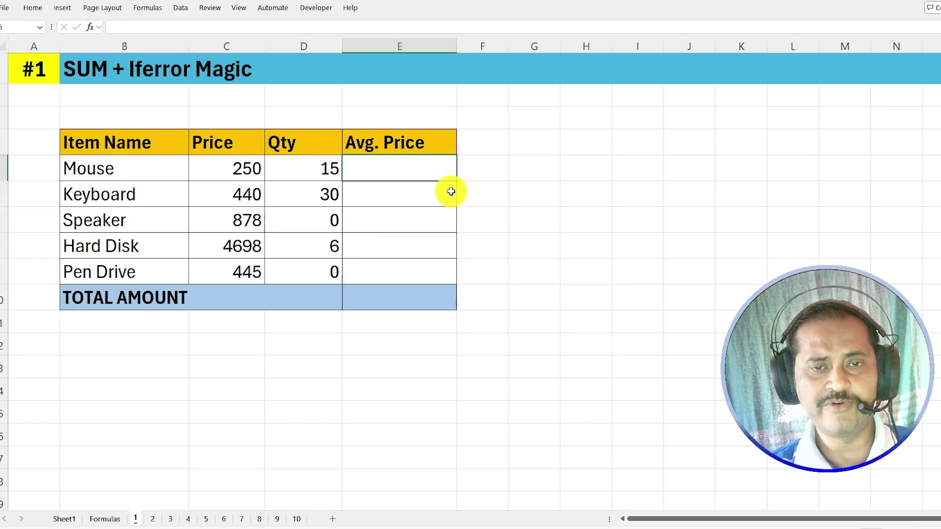
left_click(251, 173)
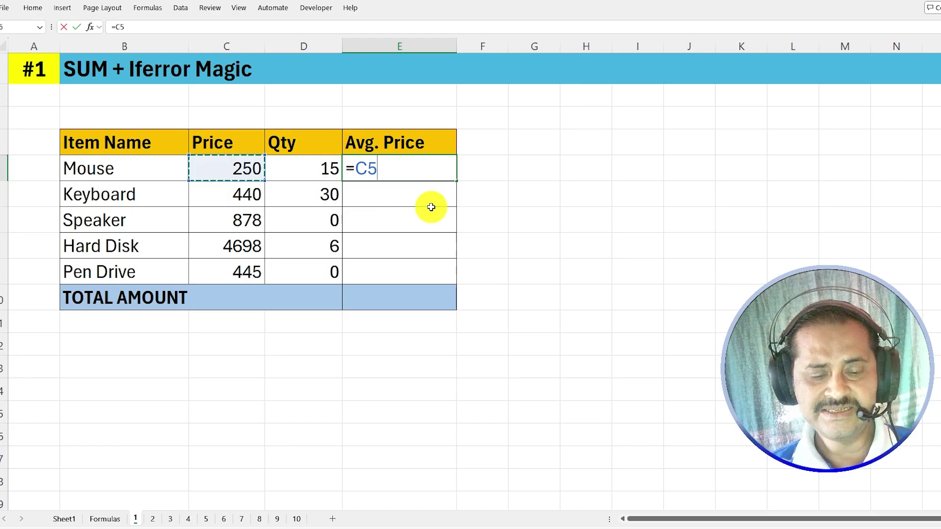
left_click(306, 171)
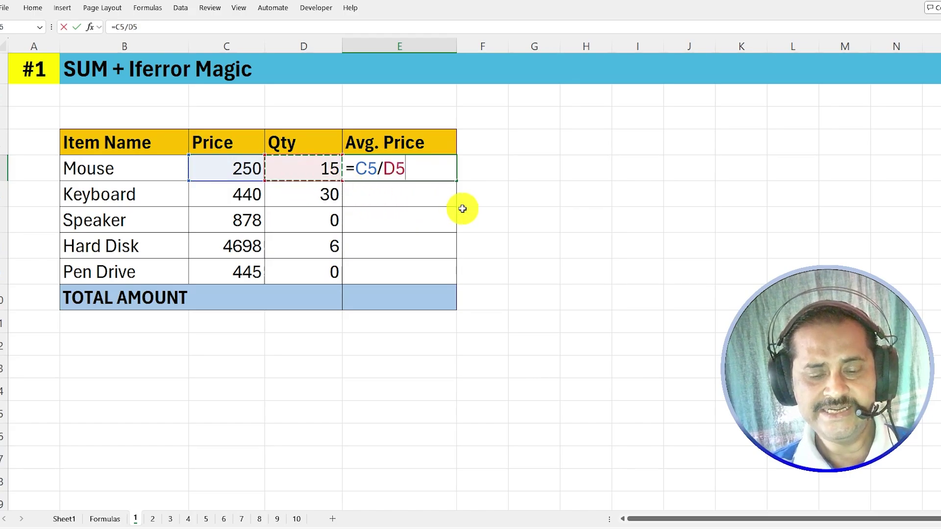
key("Return")
left_click(439, 175)
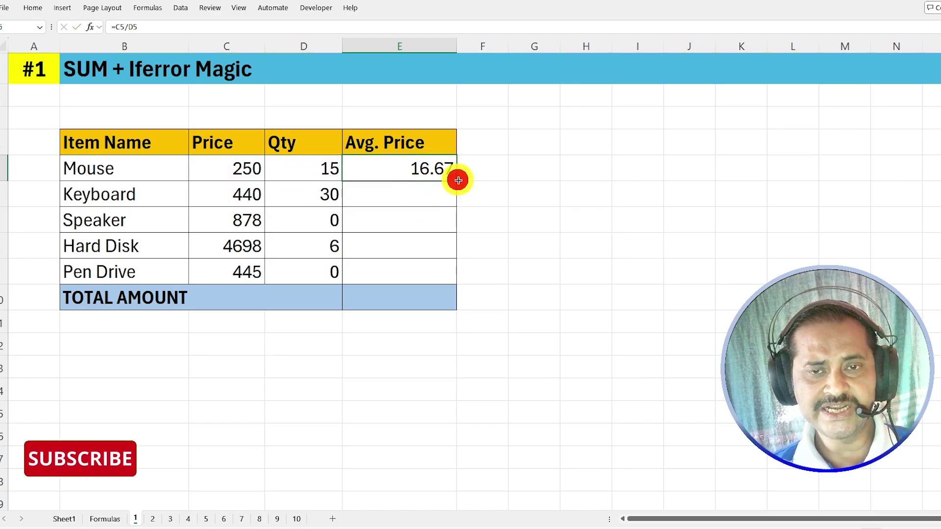
left_click_drag(458, 181, 449, 275)
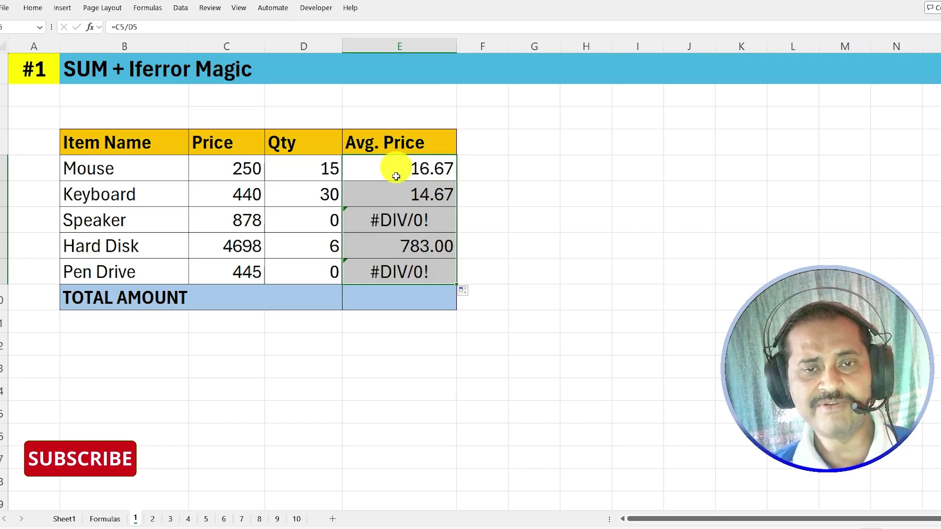
Examine the Speaker row's average formula with its price and quantity, and review the whole Avg. Price column
left_click(369, 224)
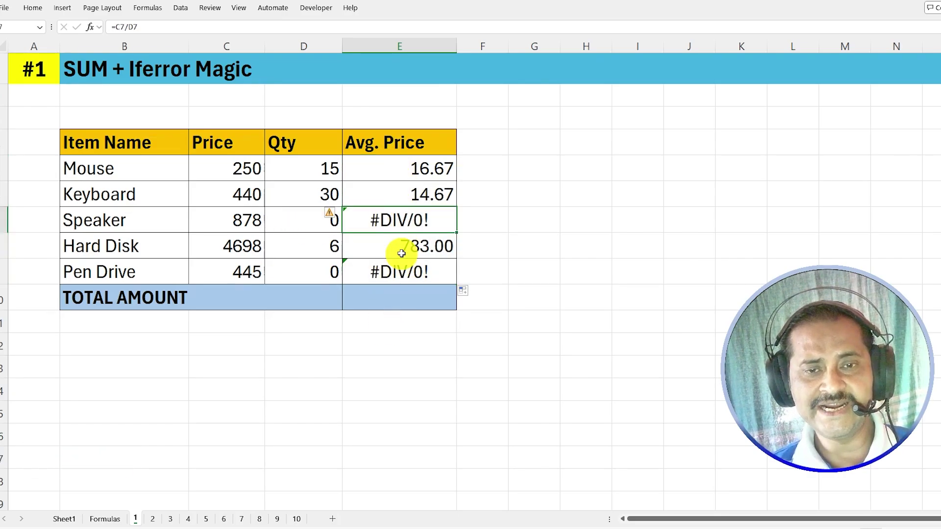
left_click(239, 218)
left_click(344, 217)
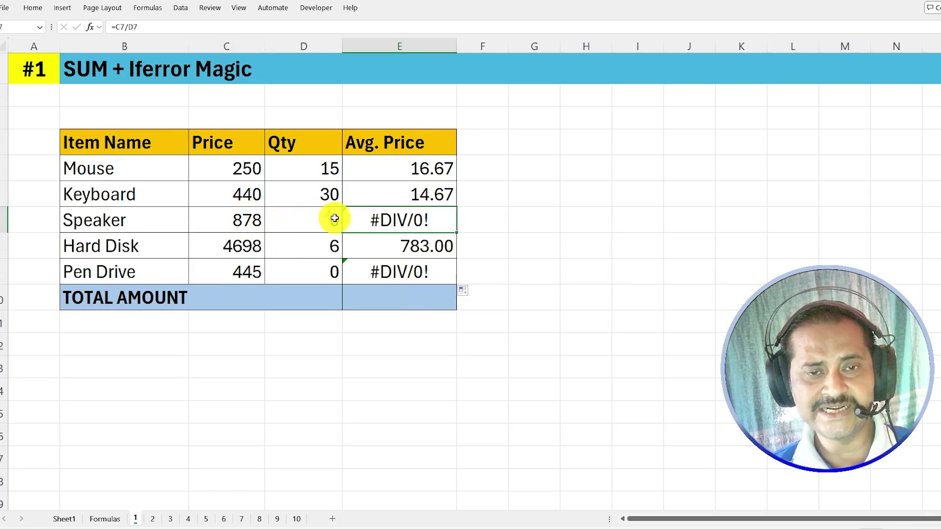
left_click(294, 219)
left_click(399, 218)
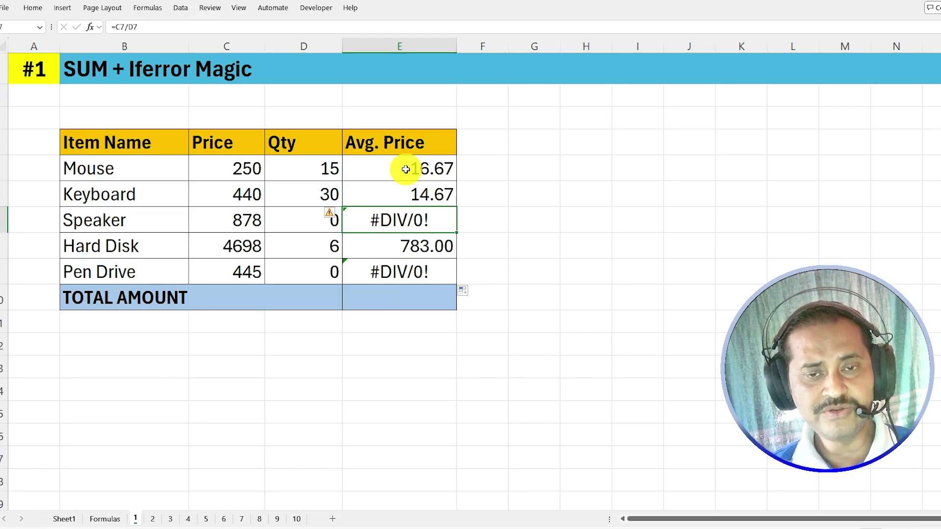
left_click_drag(405, 168, 412, 272)
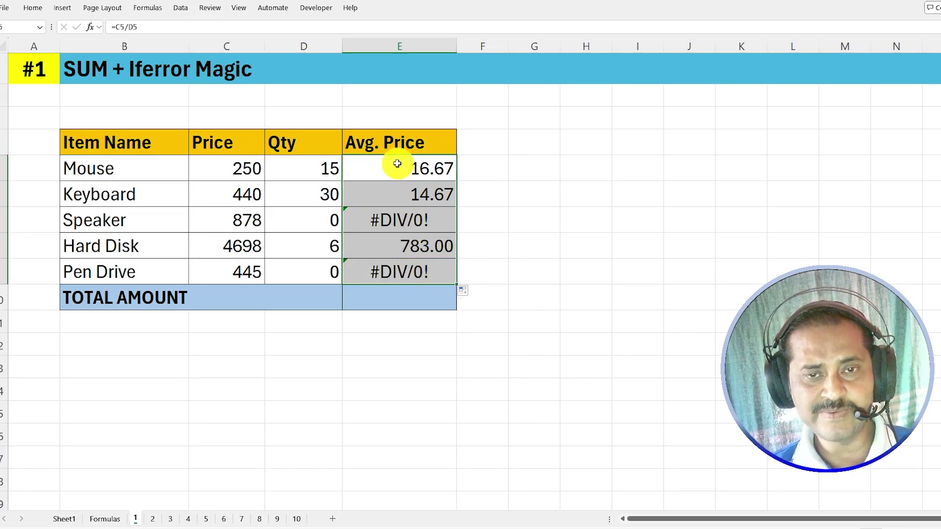
Try totalling the average prices in the TOTAL AMOUNT row with =SUM(E5:E9), and clear that formula
left_click(389, 302)
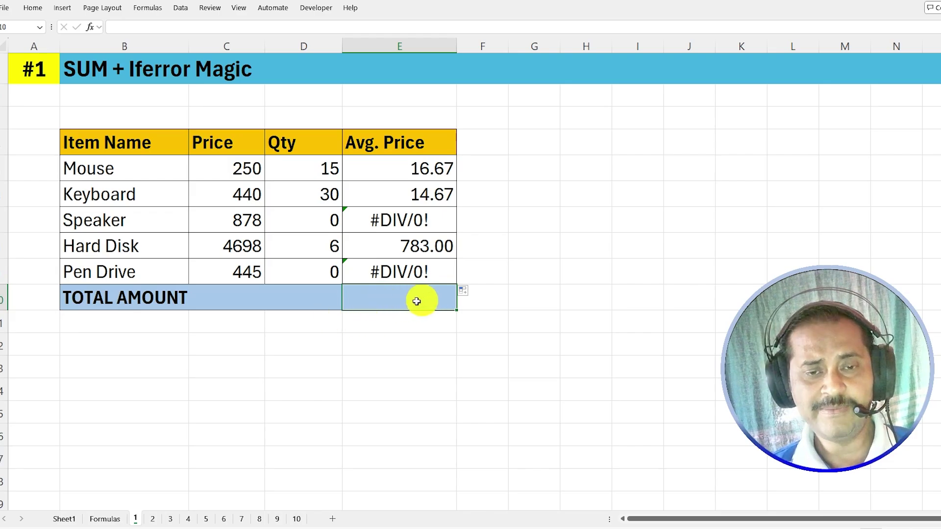
type("=")
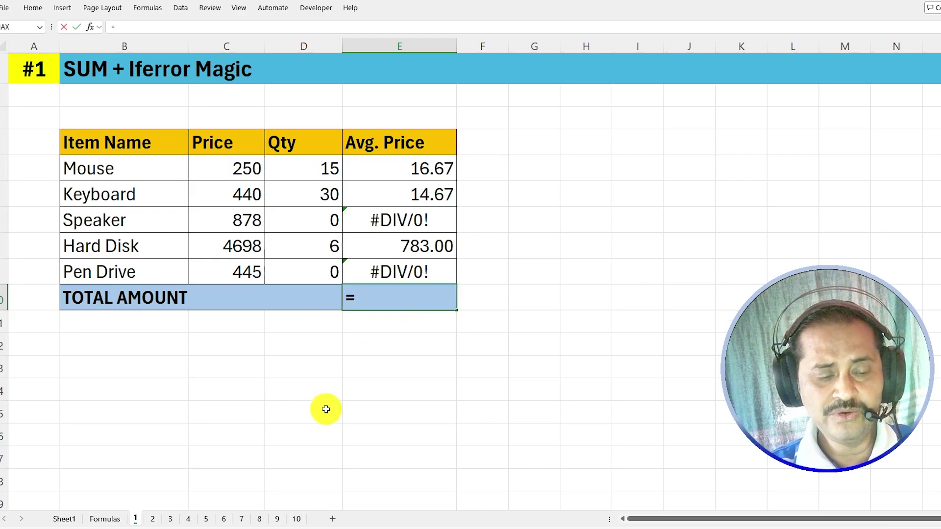
type("sum(")
left_click_drag(399, 173, 405, 269)
type(")")
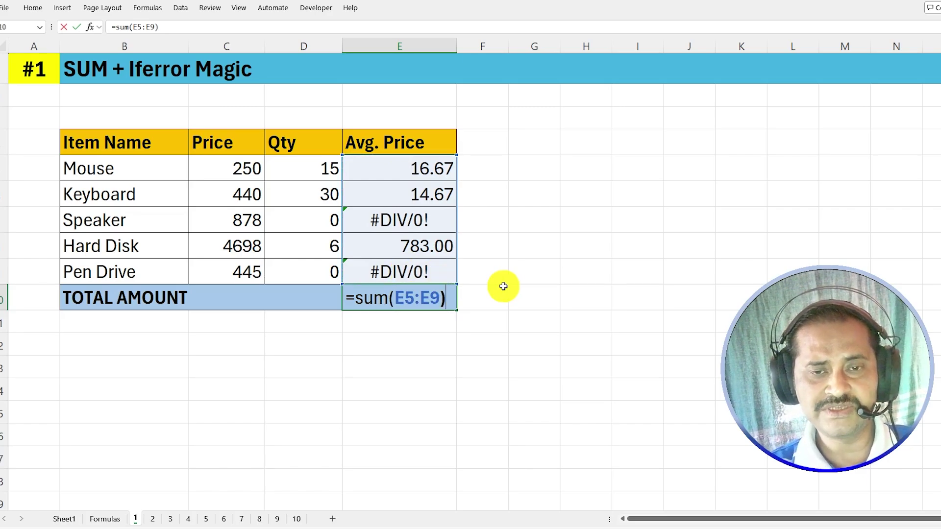
key("ctrl+Return")
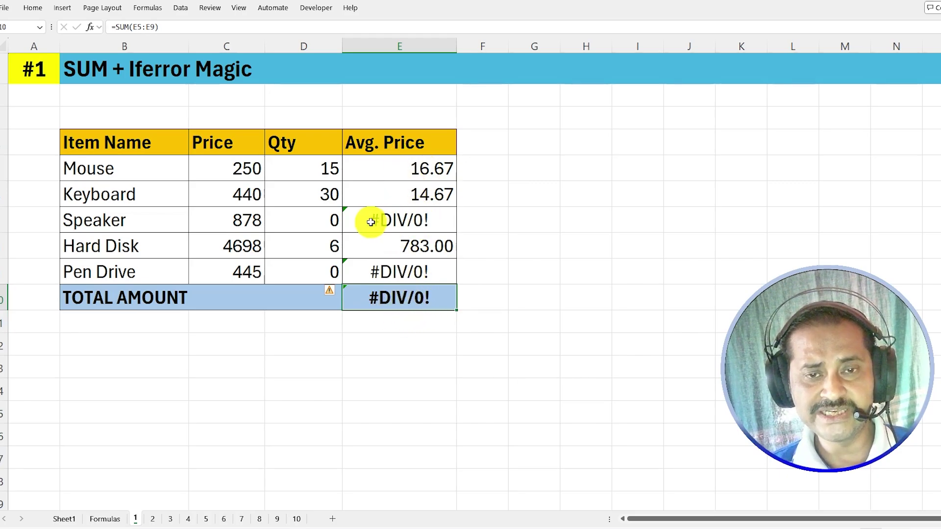
left_click(410, 297)
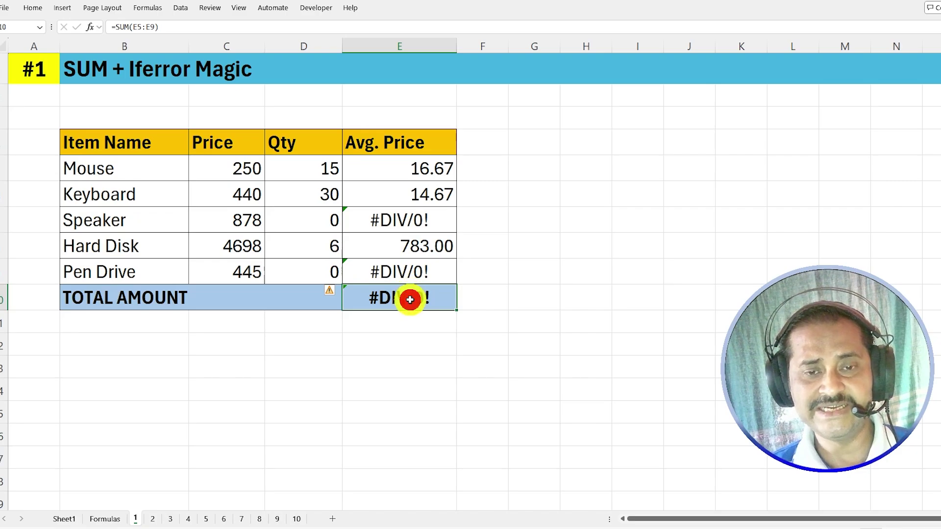
key("Delete")
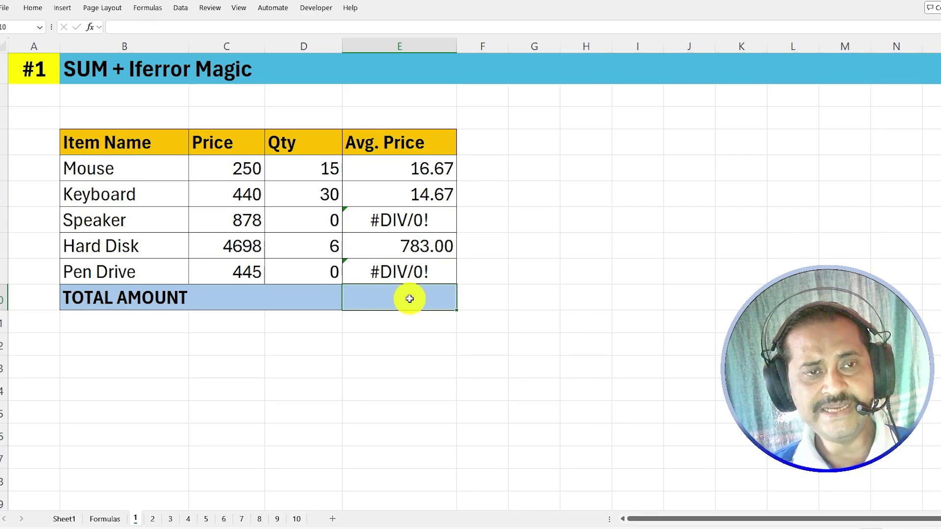
Total the average prices in the TOTAL AMOUNT row with =SUM(IFERROR(E5:E9,0)), treating errors as zero
type("=")
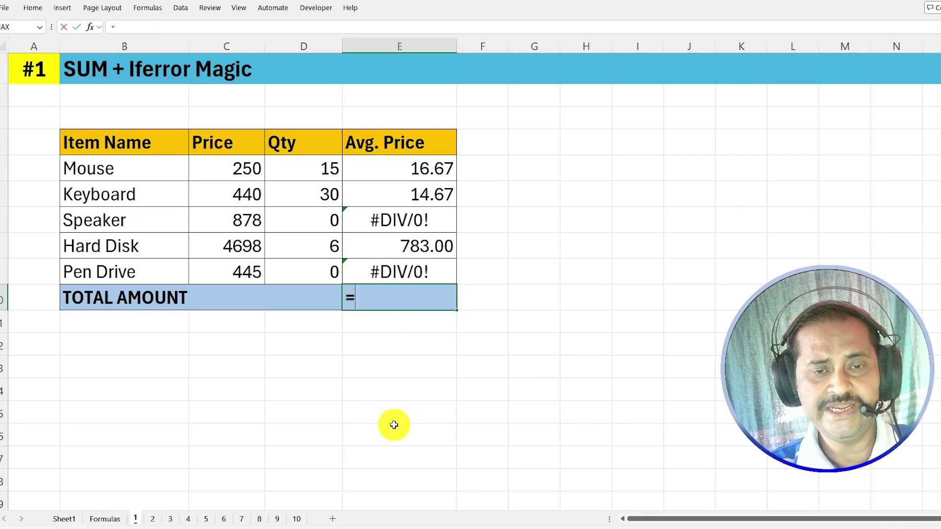
type("sum")
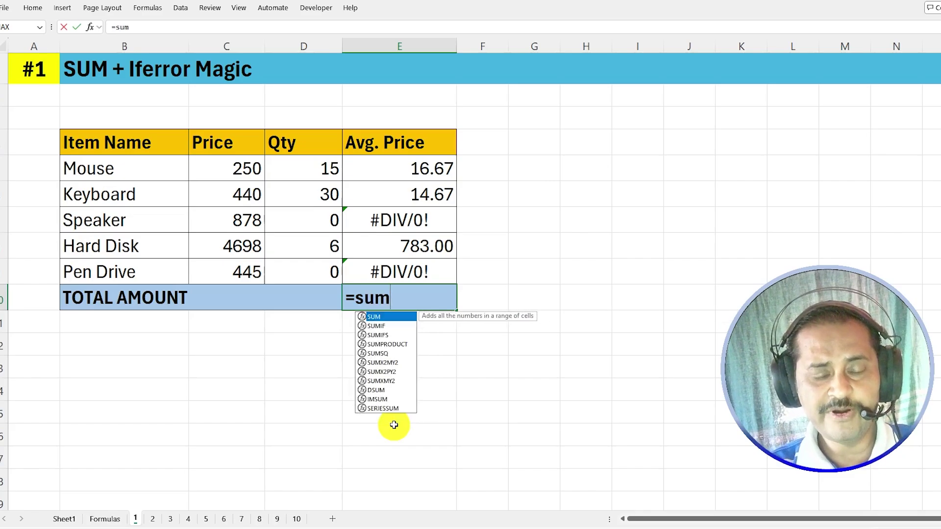
type("(if")
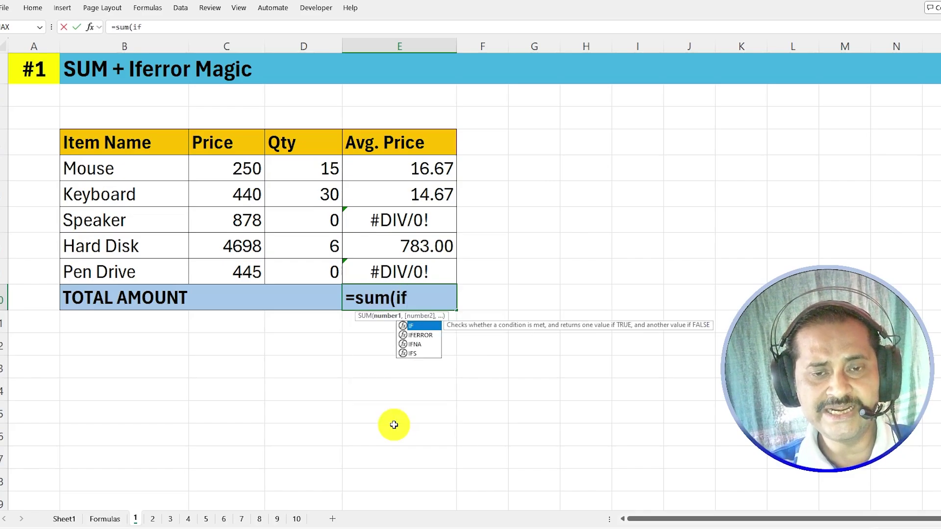
type("error(")
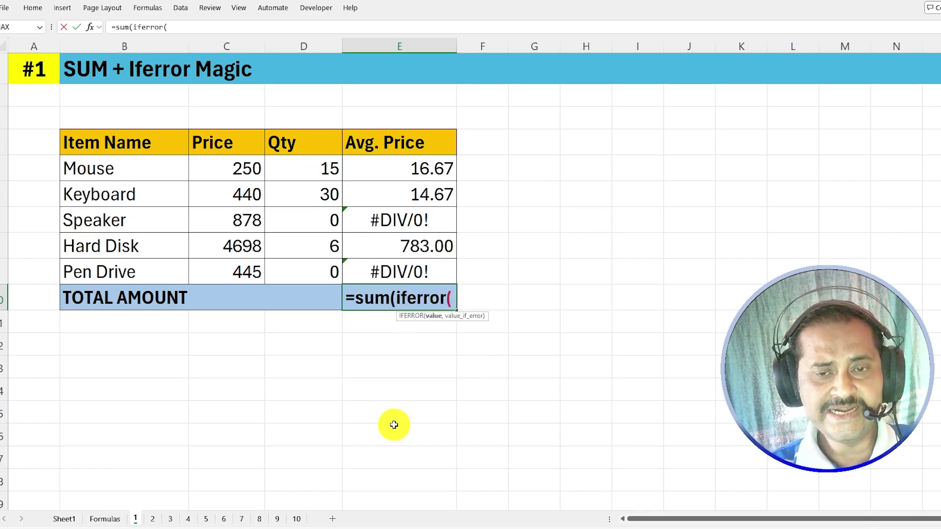
left_click_drag(398, 162, 403, 267)
type(",")
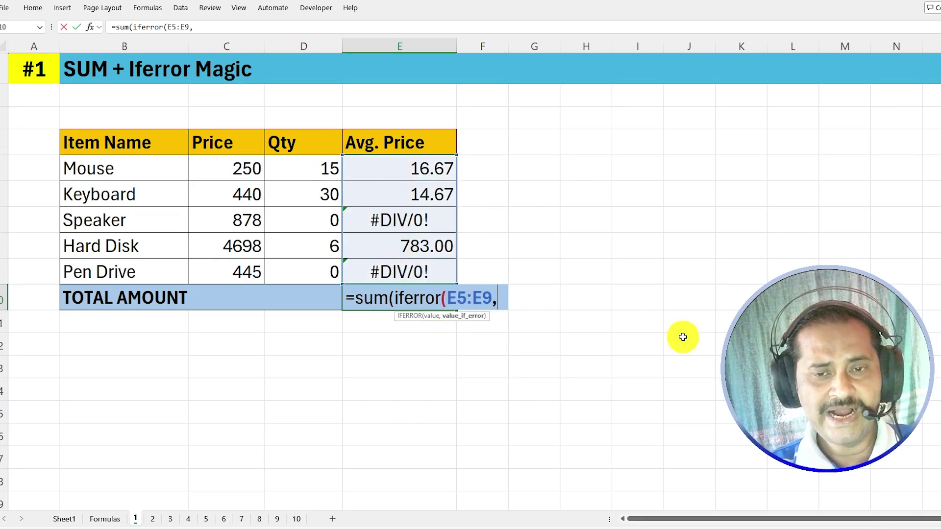
type("0")
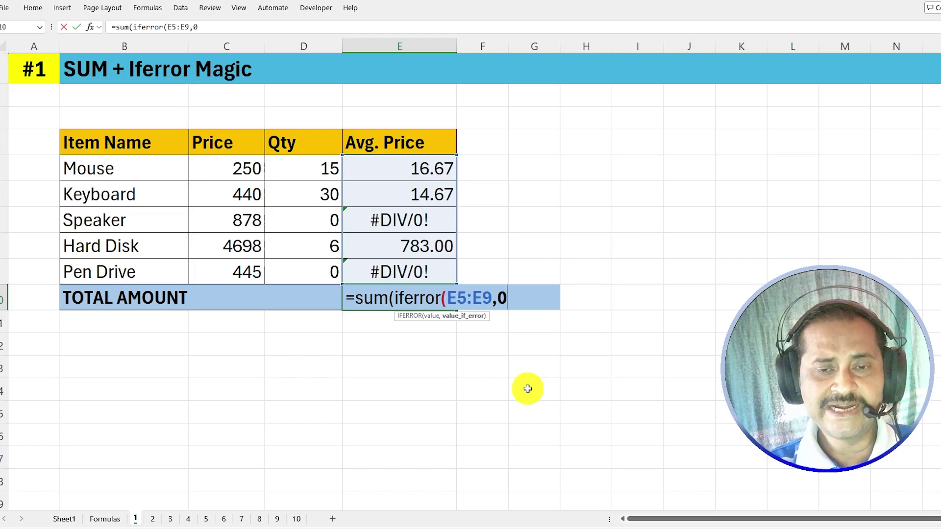
type(")")
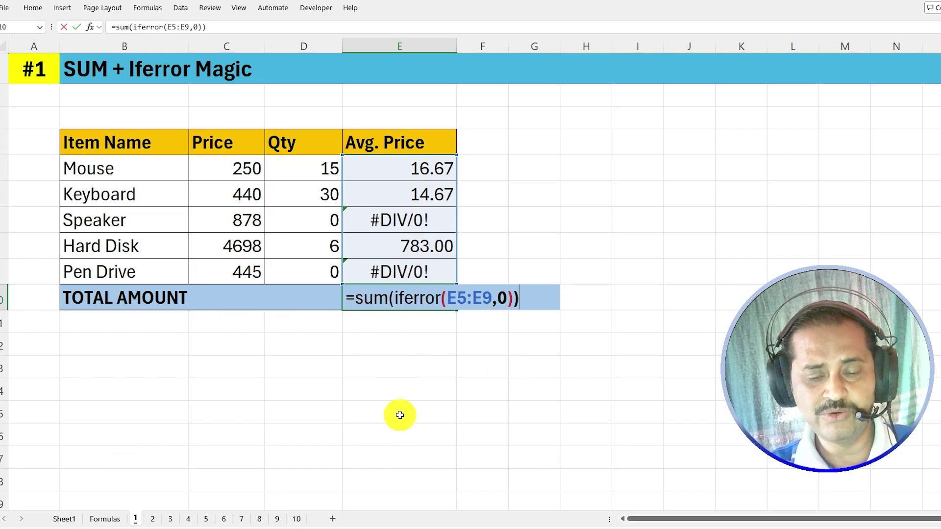
key("Return")
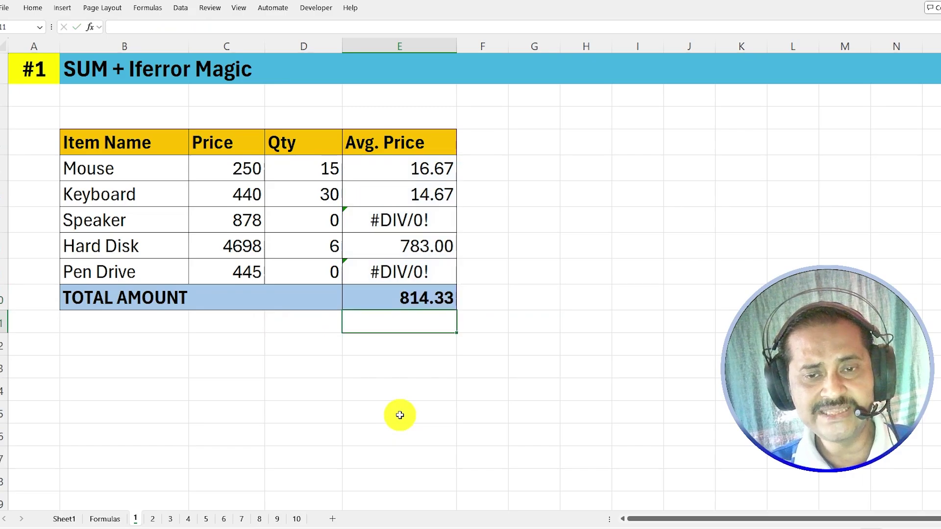
left_click(389, 303)
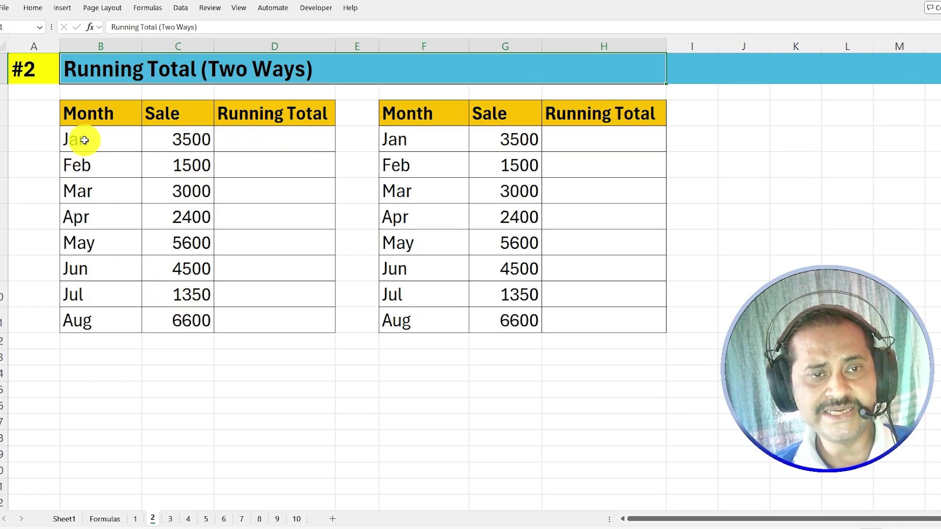
Review the Jan to Apr rows of the first Running Total table on sheet 2
left_click_drag(84, 140, 266, 144)
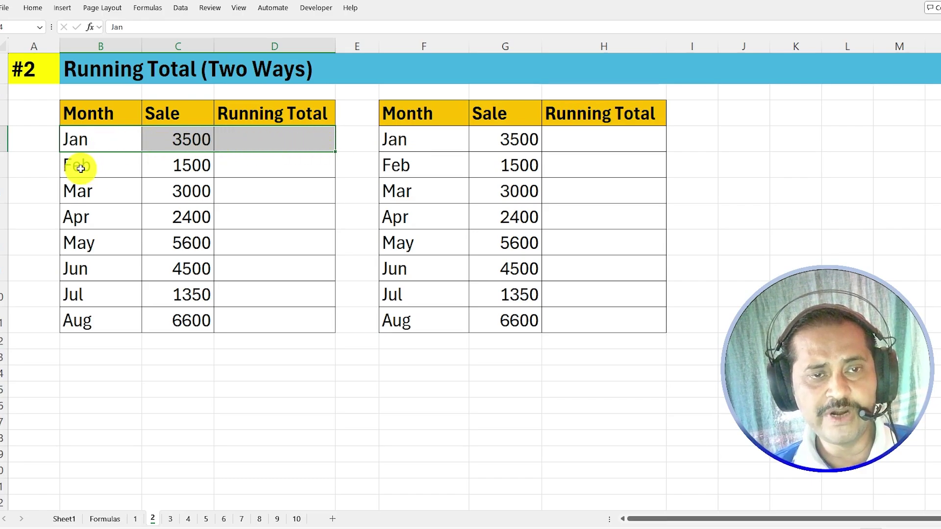
left_click_drag(81, 168, 273, 172)
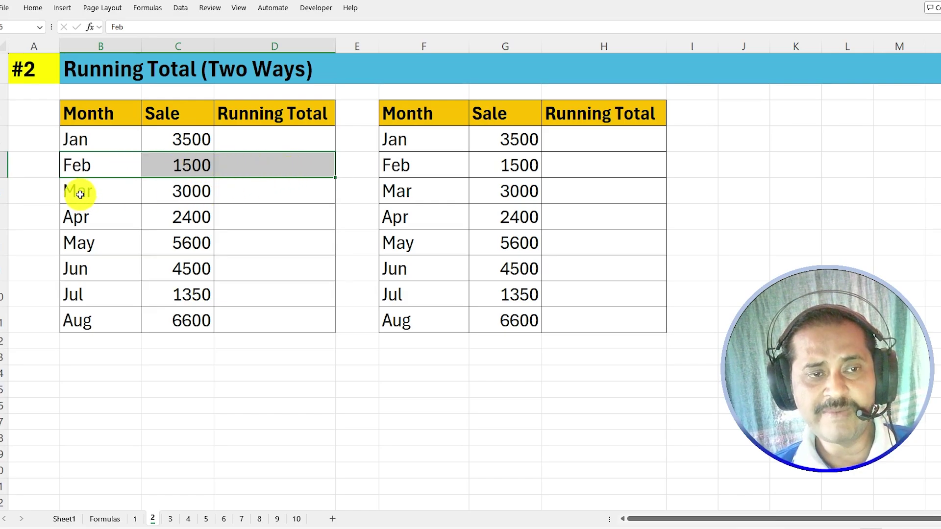
left_click_drag(90, 195, 287, 191)
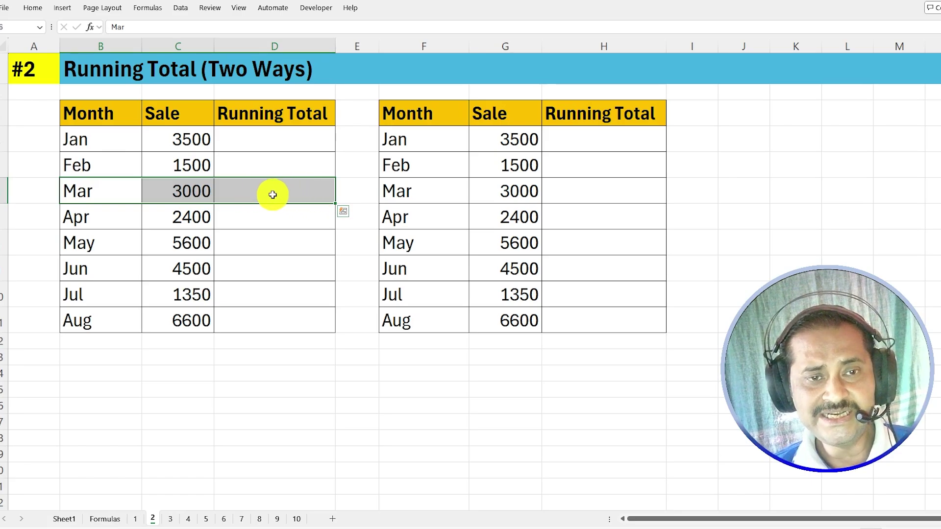
left_click(185, 216)
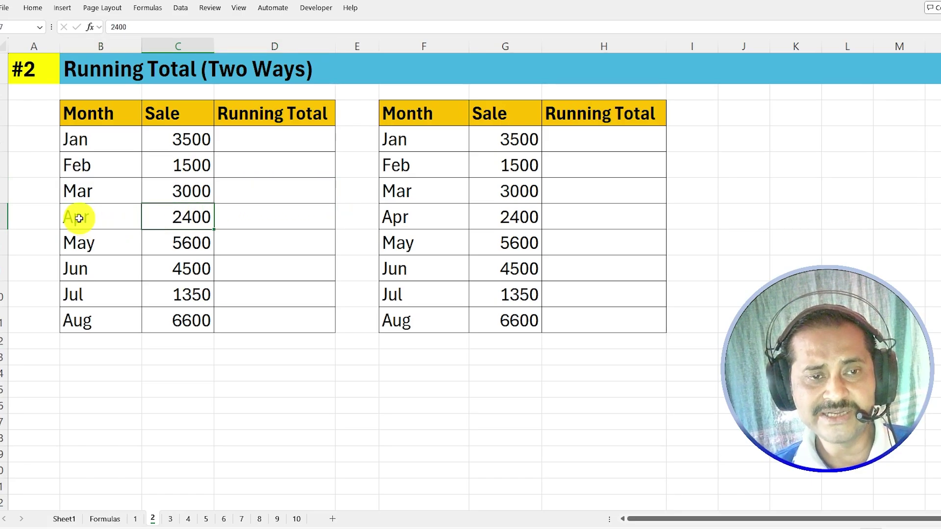
left_click_drag(78, 218, 294, 217)
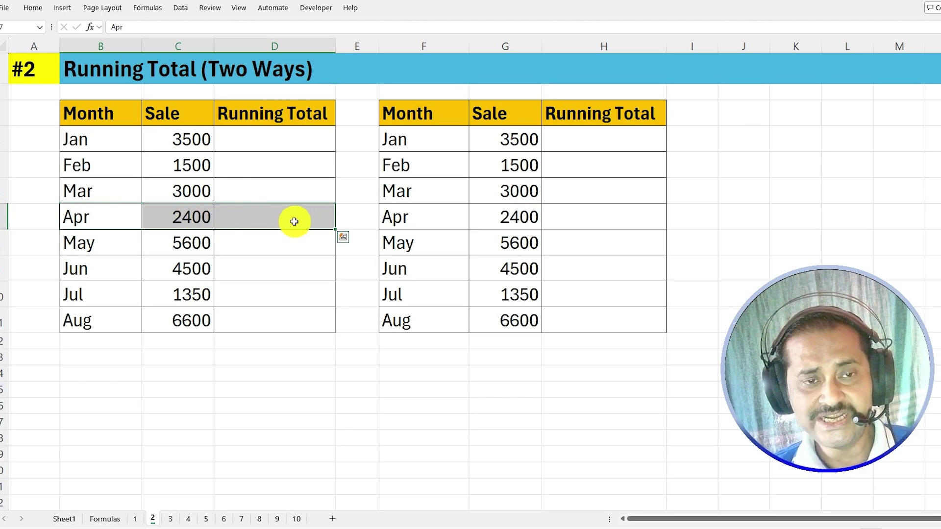
left_click(105, 143)
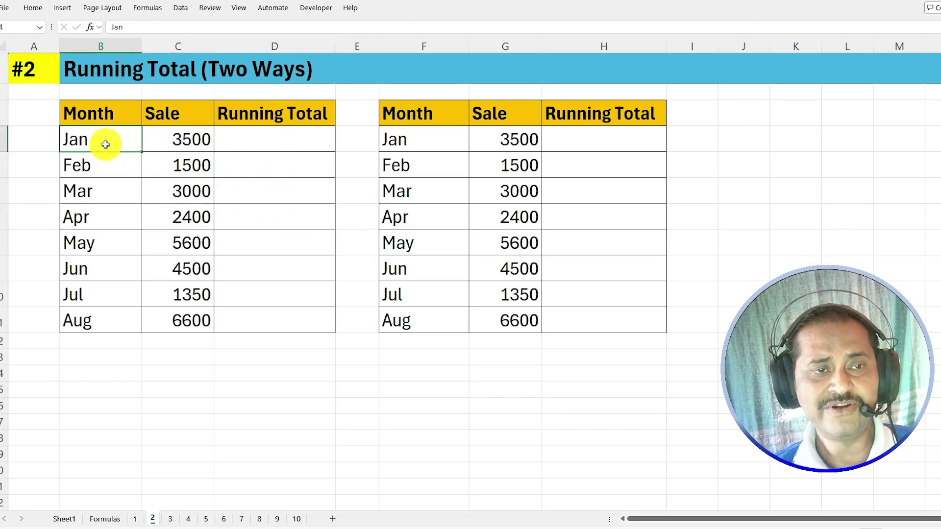
Enter =SUM($C$4:C4) in the Jan Running Total cell of the first table
left_click(270, 139)
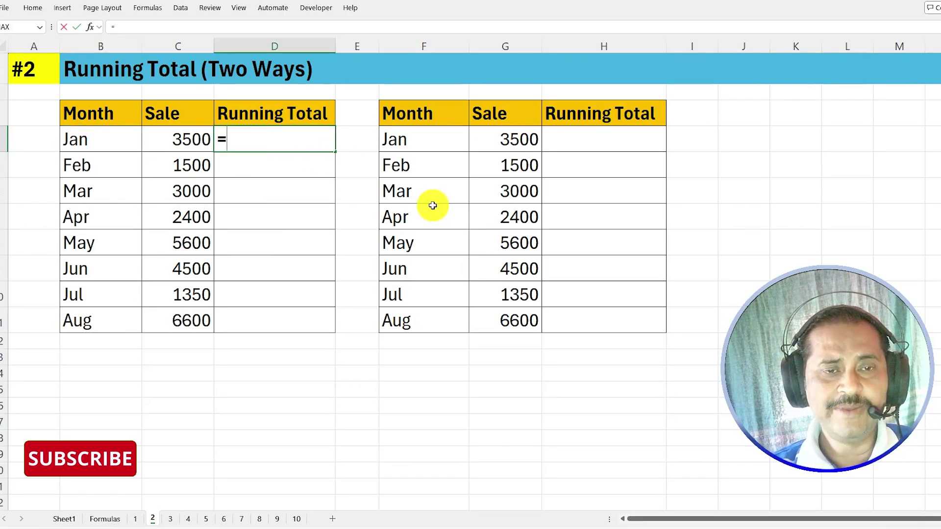
type("=sum(")
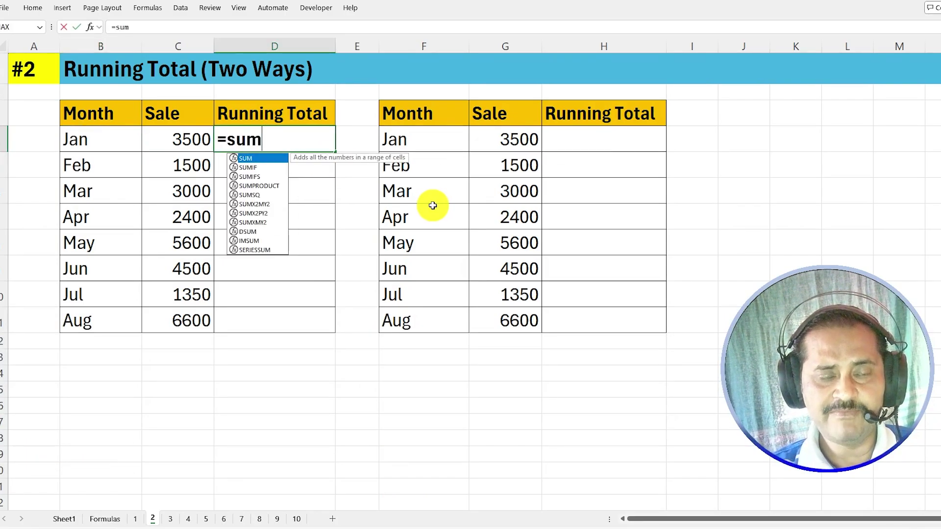
left_click(181, 141)
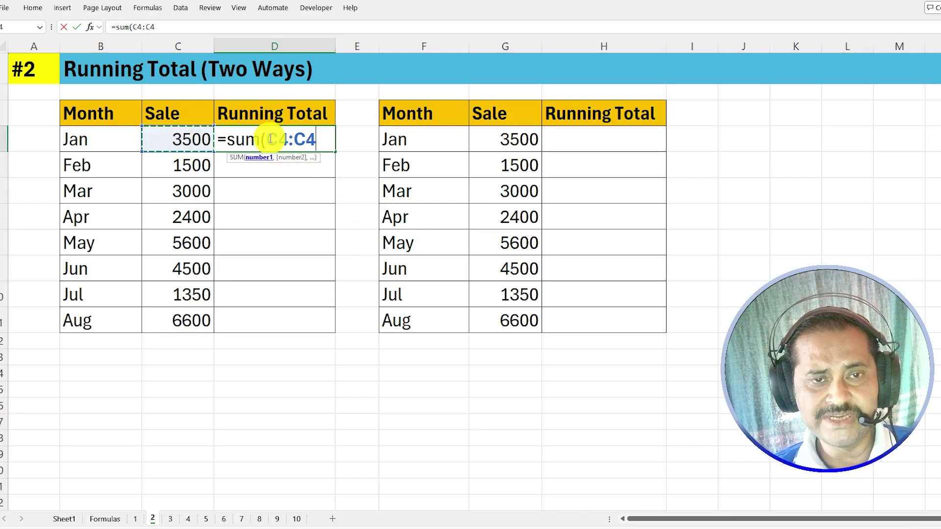
left_click_drag(270, 139, 288, 140)
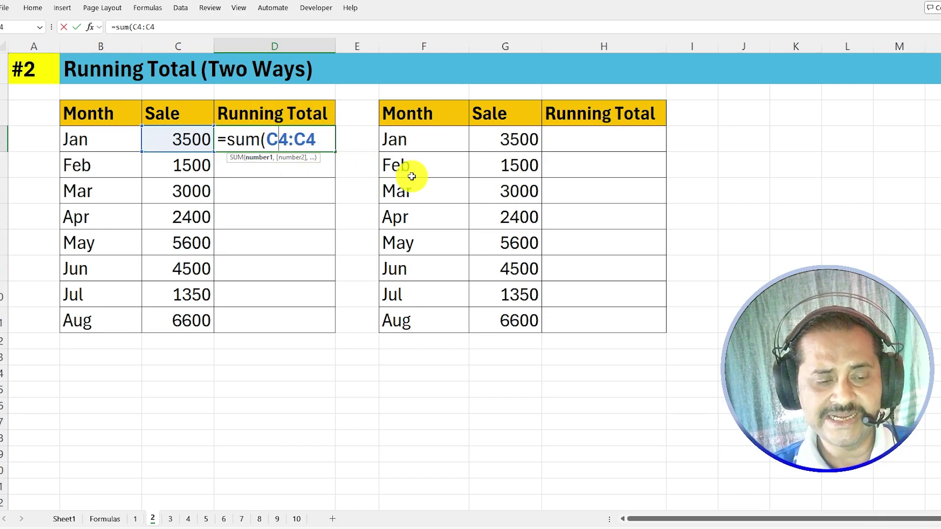
key("F4")
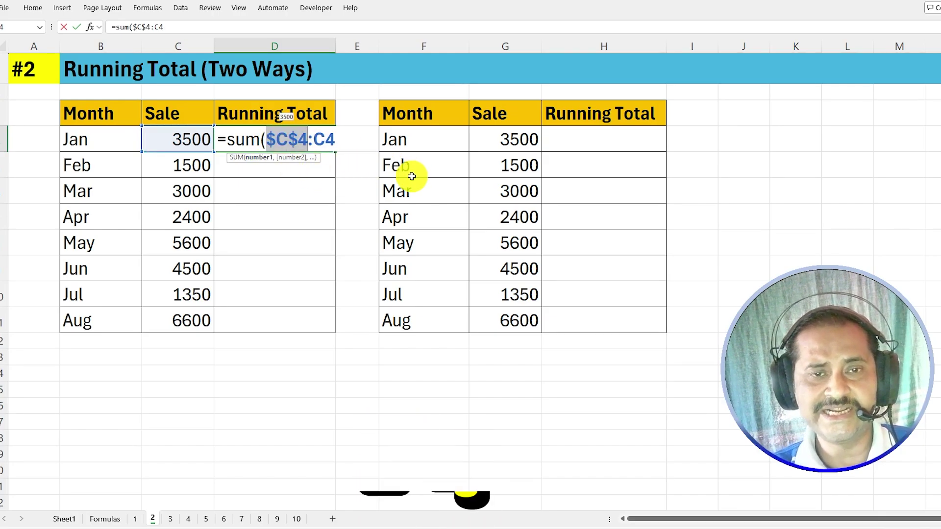
left_click(340, 139)
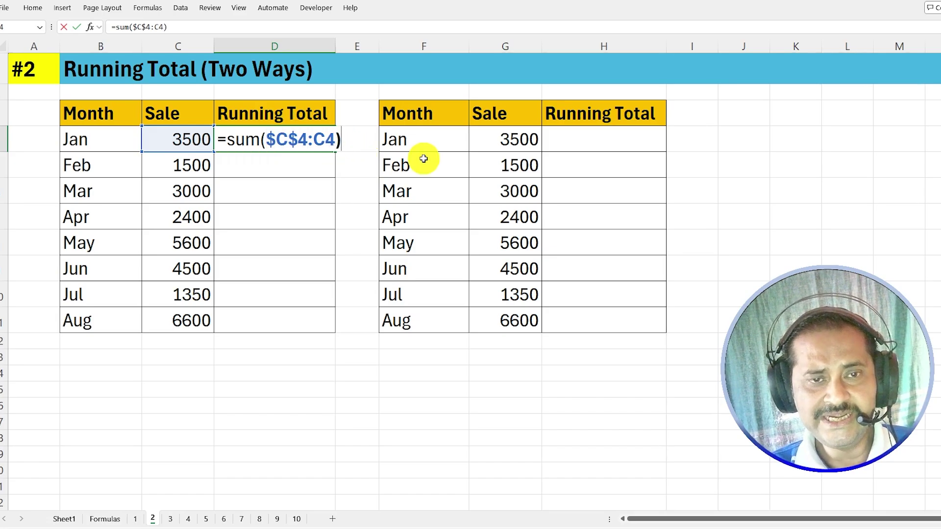
type(")")
key("Return")
Fill the Jan running total formula down the first table's Running Total column through the Aug row
left_click(315, 141)
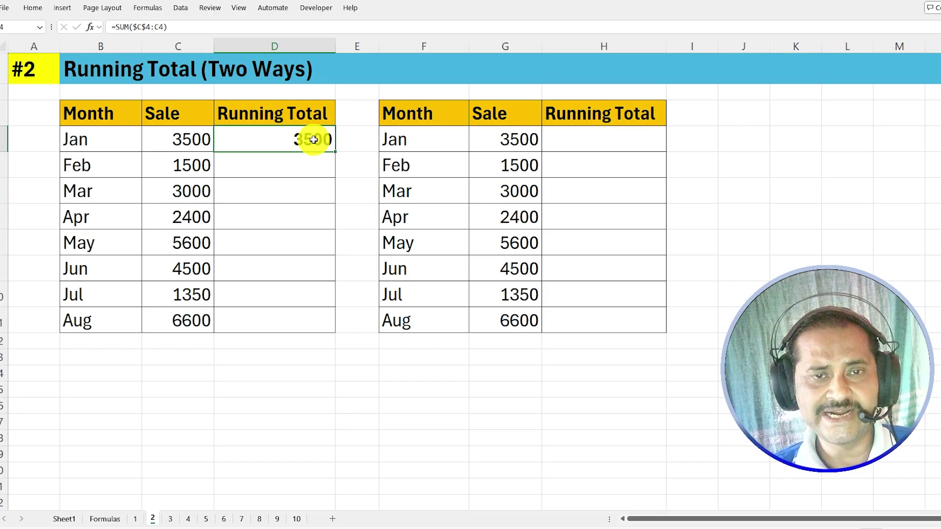
left_click_drag(336, 153, 336, 225)
left_click(324, 150)
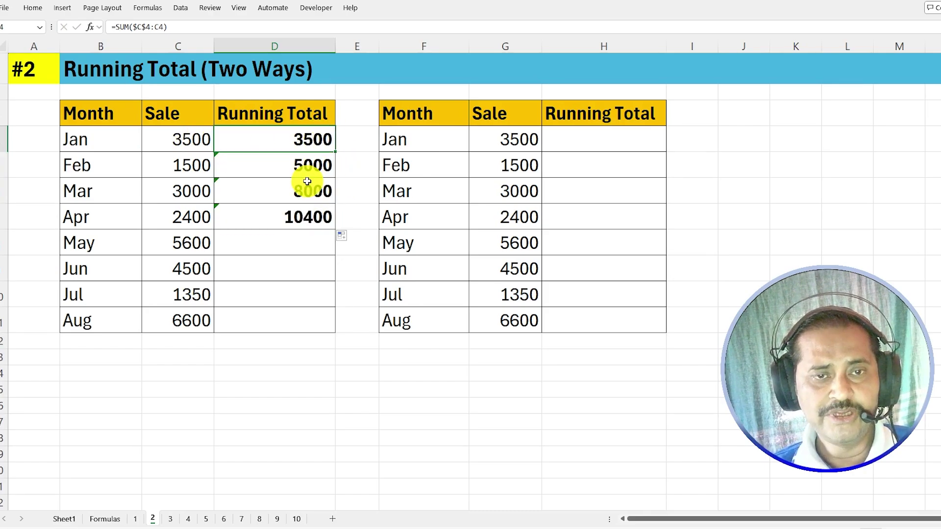
left_click(311, 168)
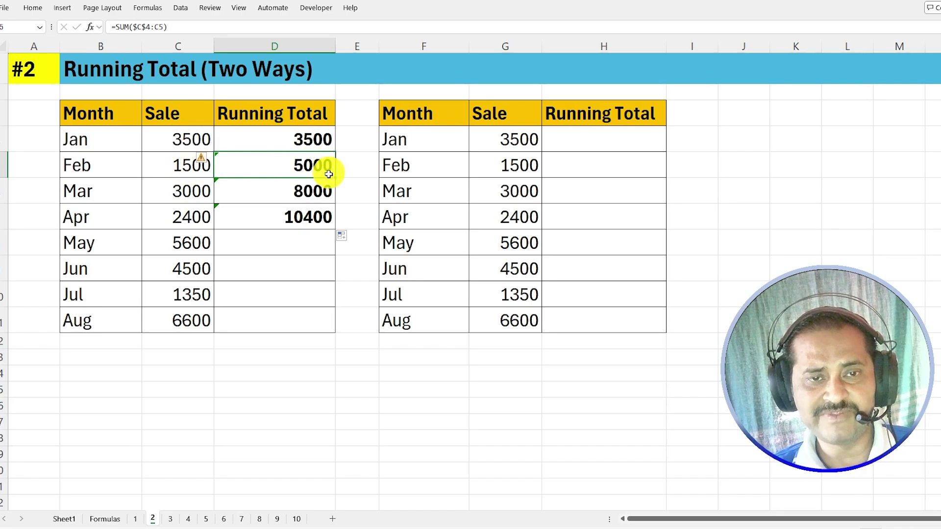
left_click(318, 190)
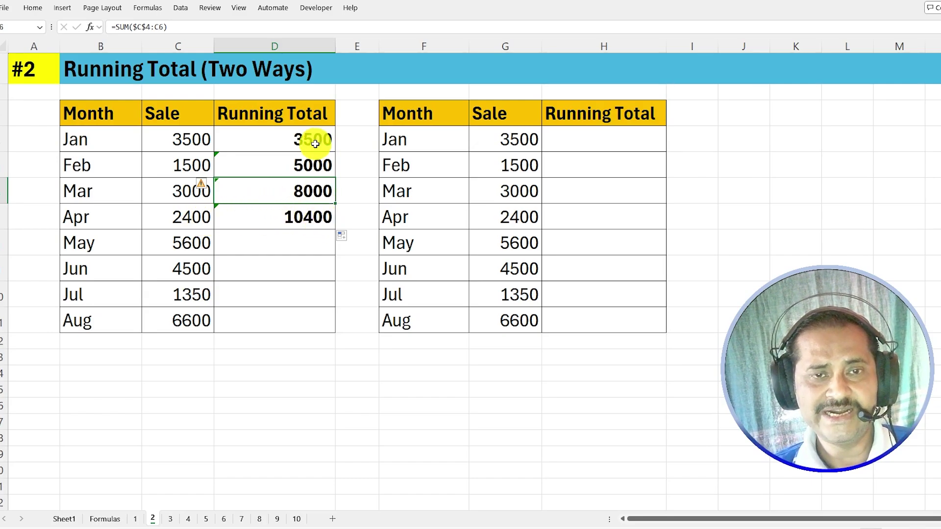
left_click(327, 219)
left_click_drag(335, 230, 351, 324)
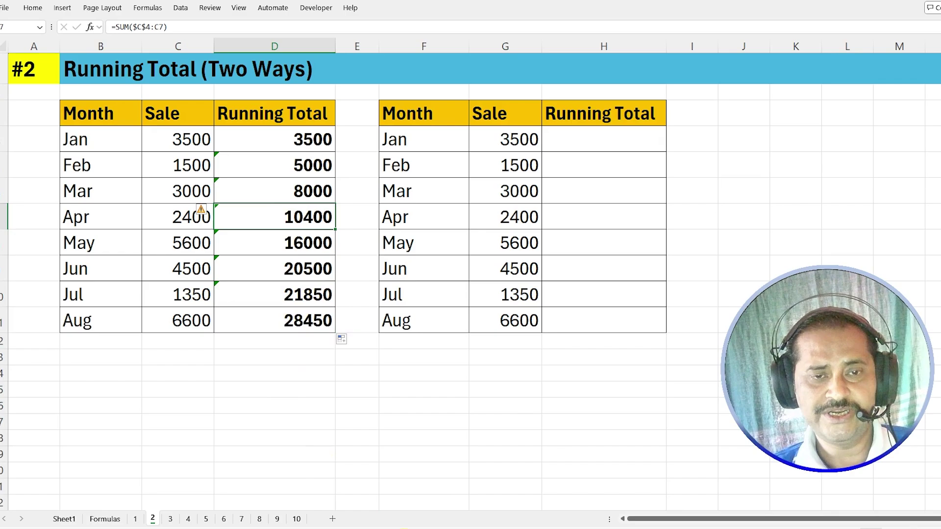
Convert the second Month/Sale/Running Total range, F3:H11, into an Excel table with headers
left_click(431, 145)
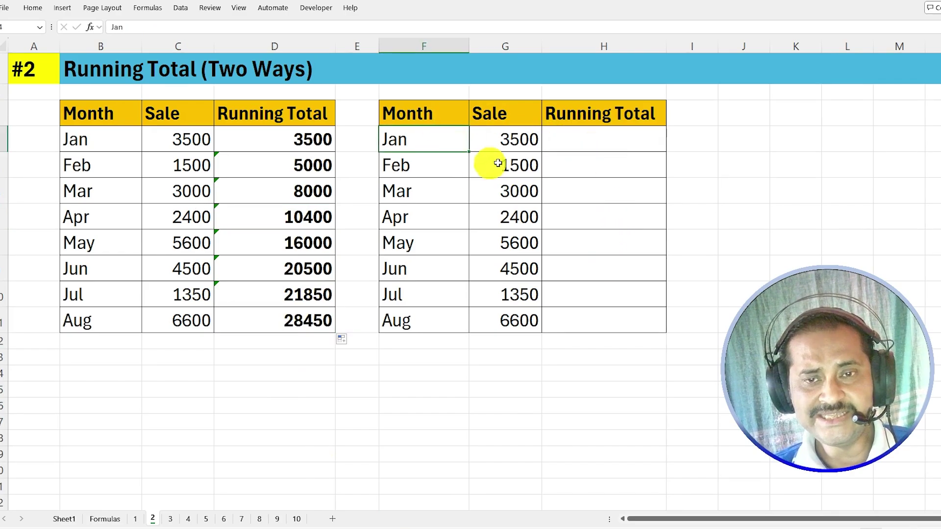
left_click(519, 192)
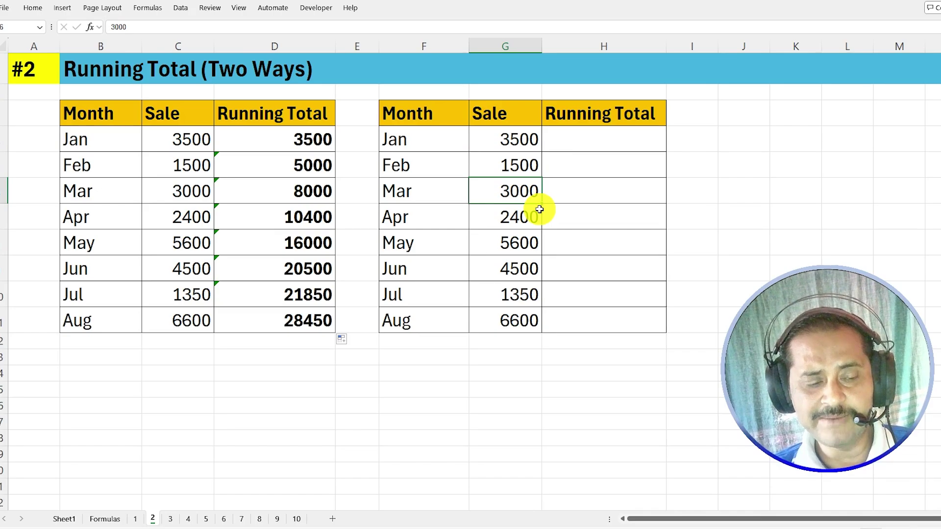
key("ctrl+a")
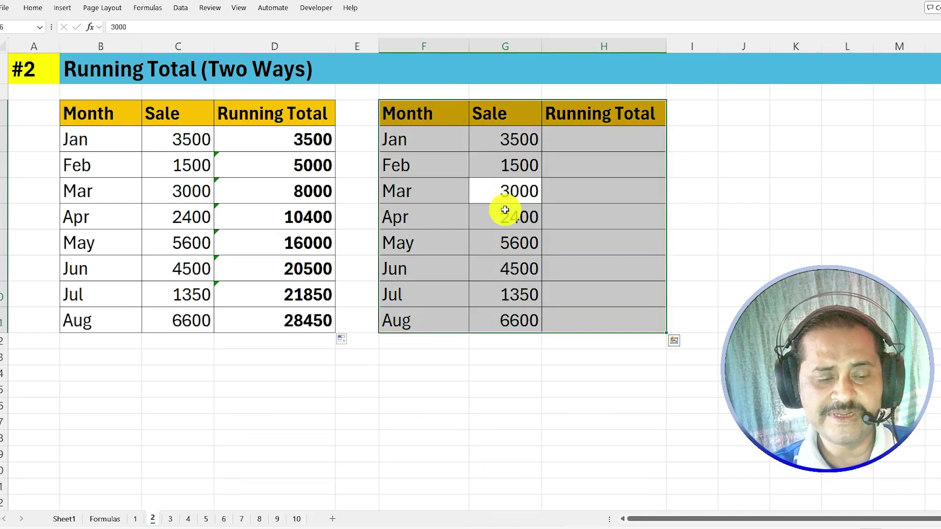
key("ctrl+t")
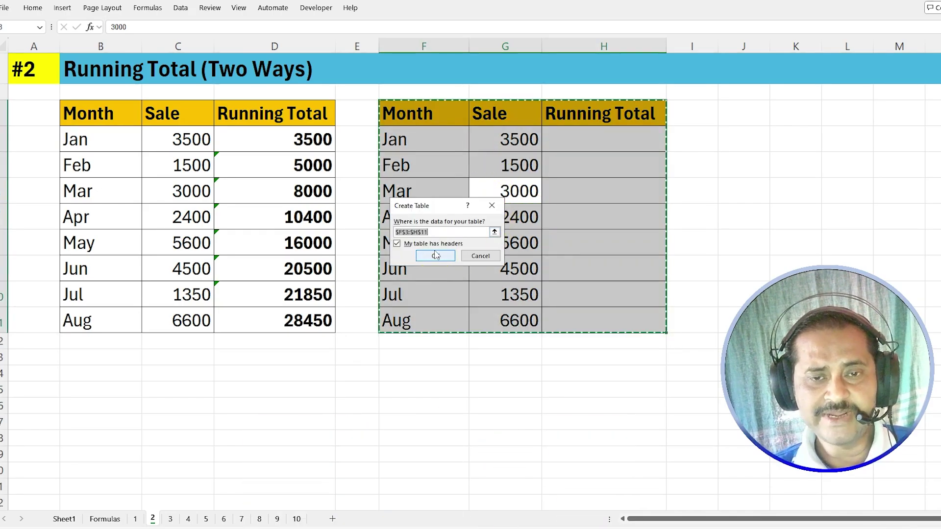
left_click(434, 256)
left_click(458, 171)
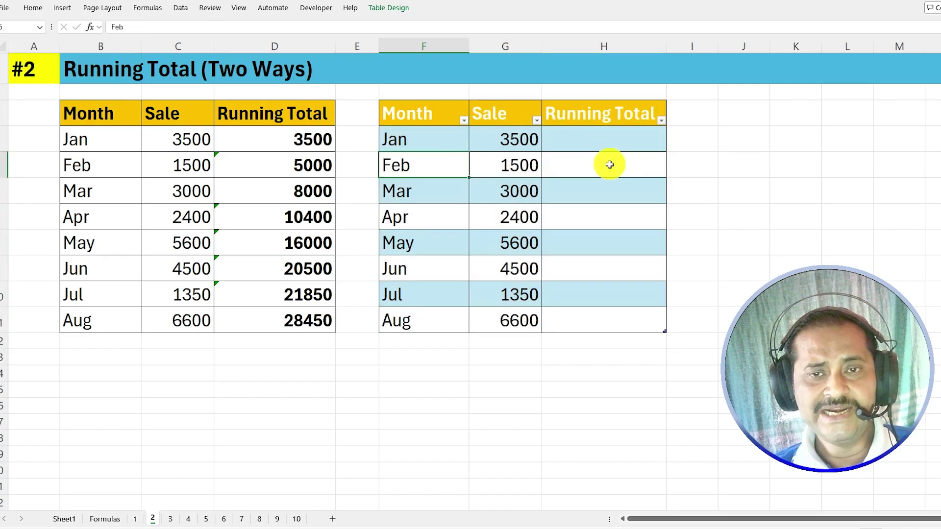
Start a SUM formula in the Jan Running Total cell of the second table
left_click(605, 139)
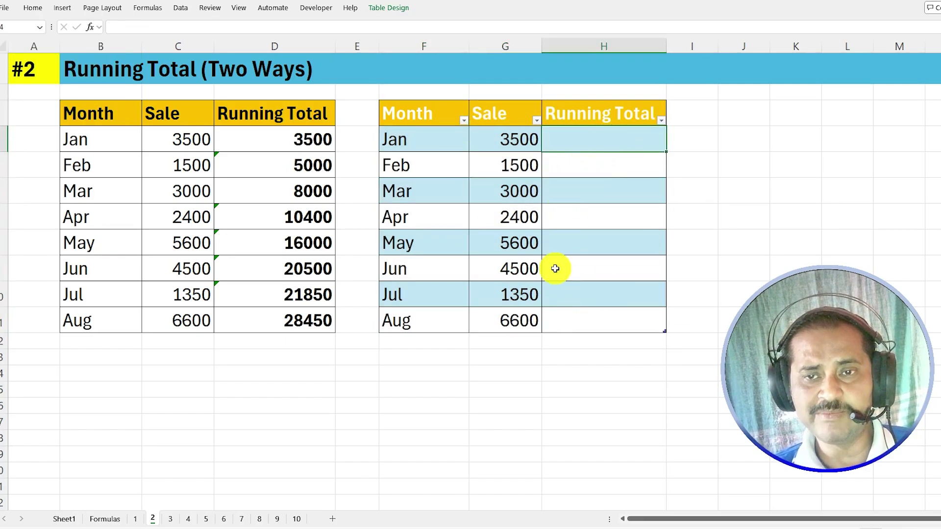
type("=s")
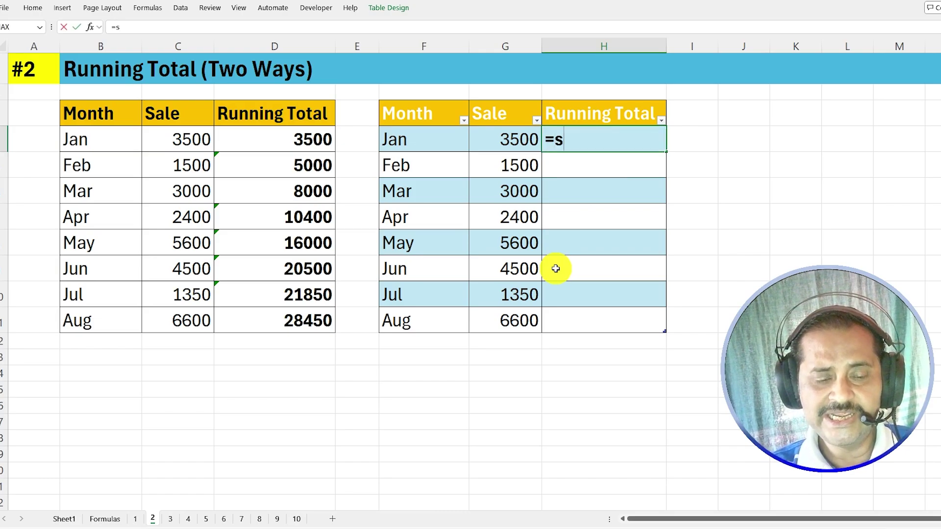
type("um(")
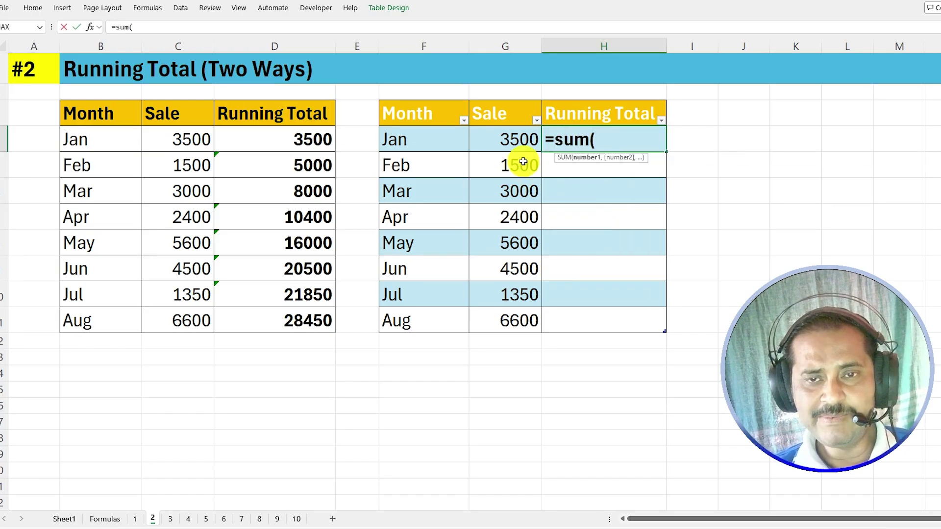
left_click(513, 141)
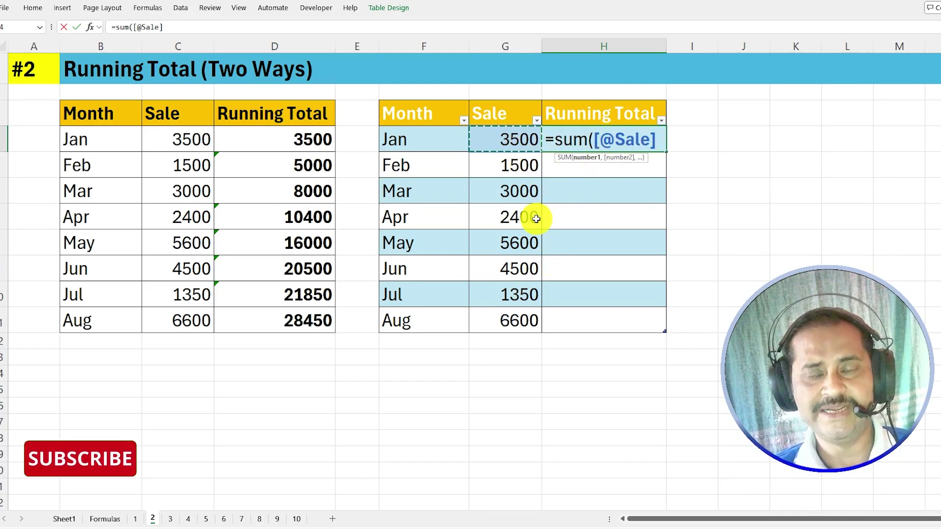
key("BackSpace")
key("BackSpace")
key("BackSpace")
key("BackSpace")
key("BackSpace")
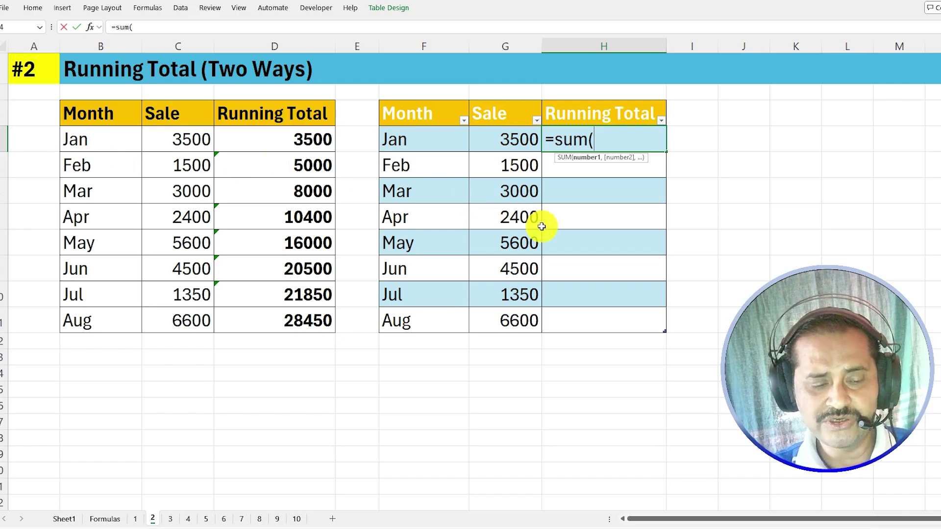
type("g4")
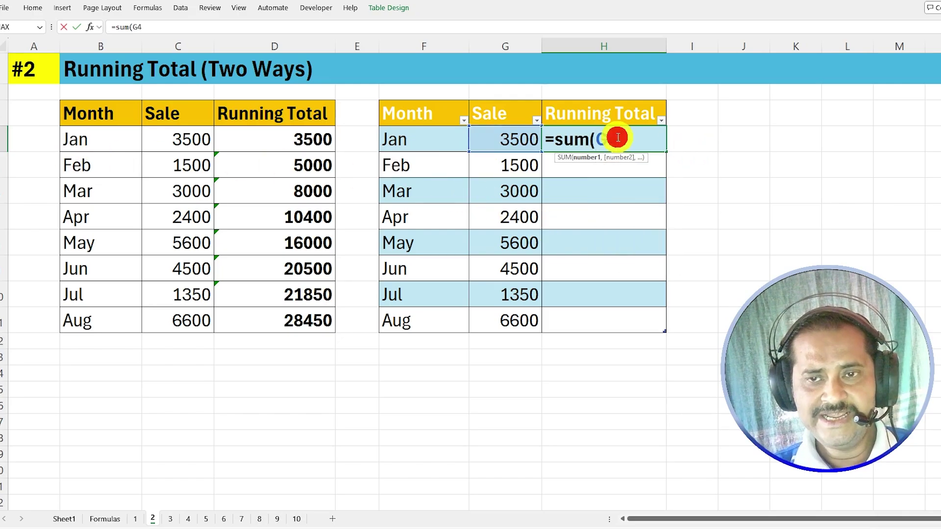
double_click(604, 141)
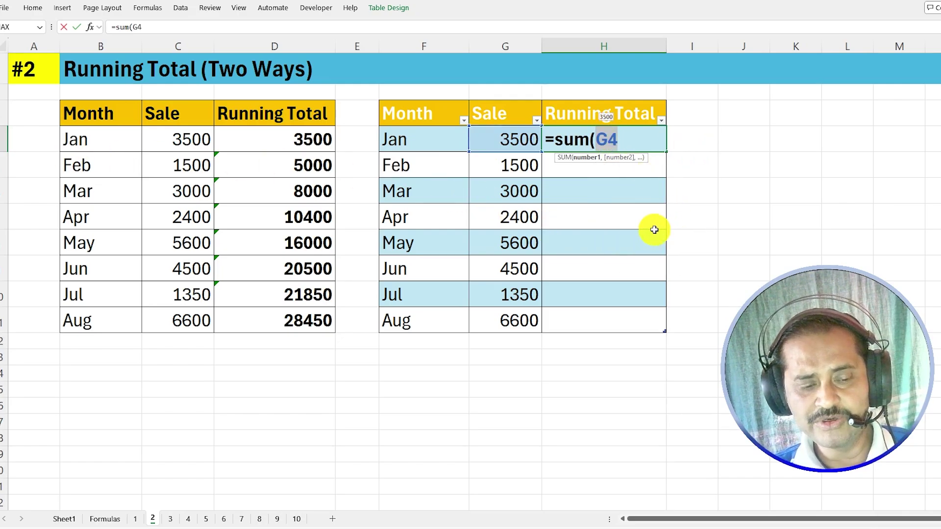
key("F4")
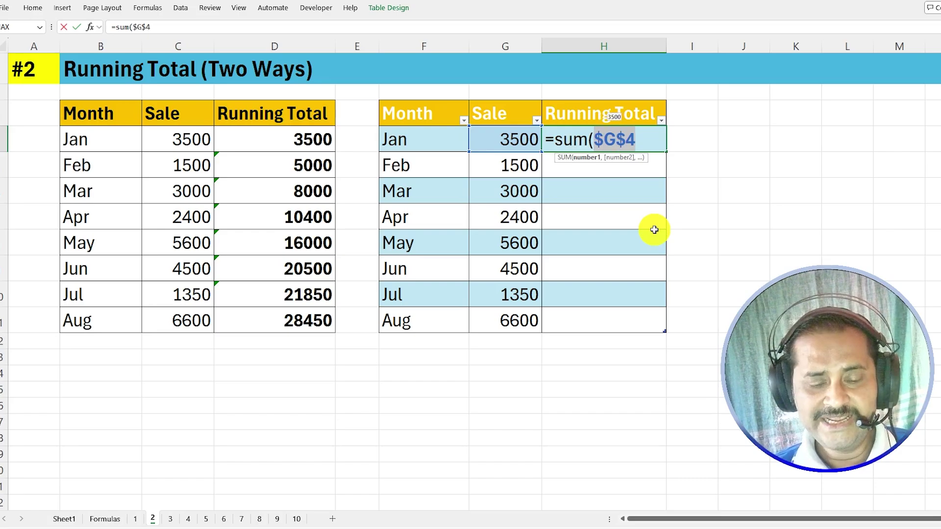
key("Right")
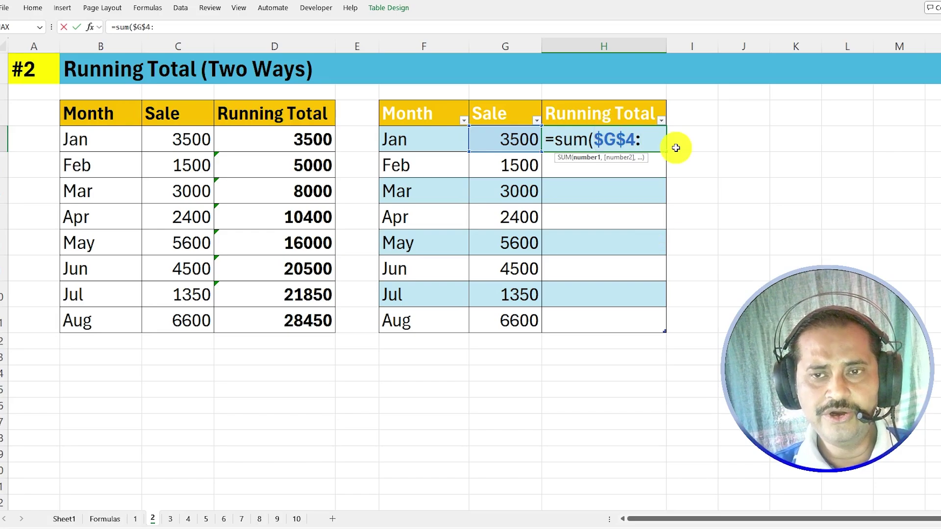
type(":")
left_click(527, 139)
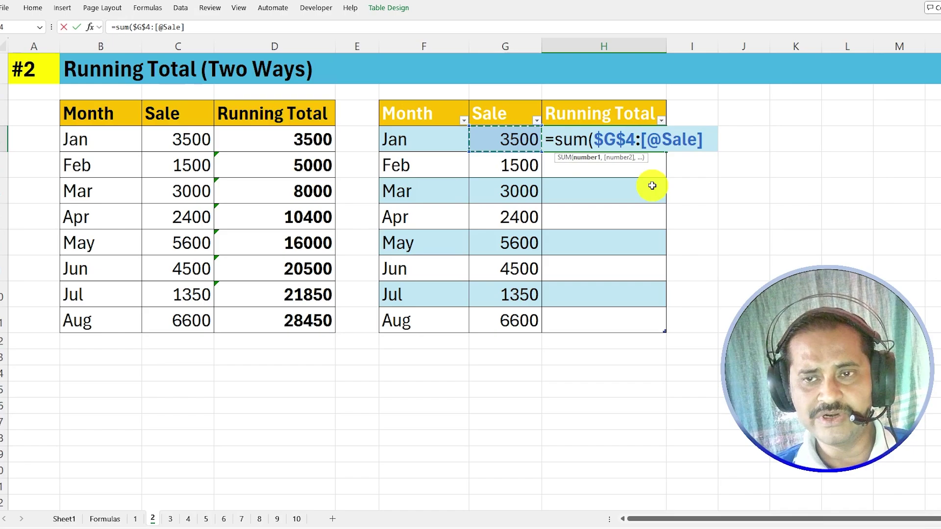
type(")")
key("Return")
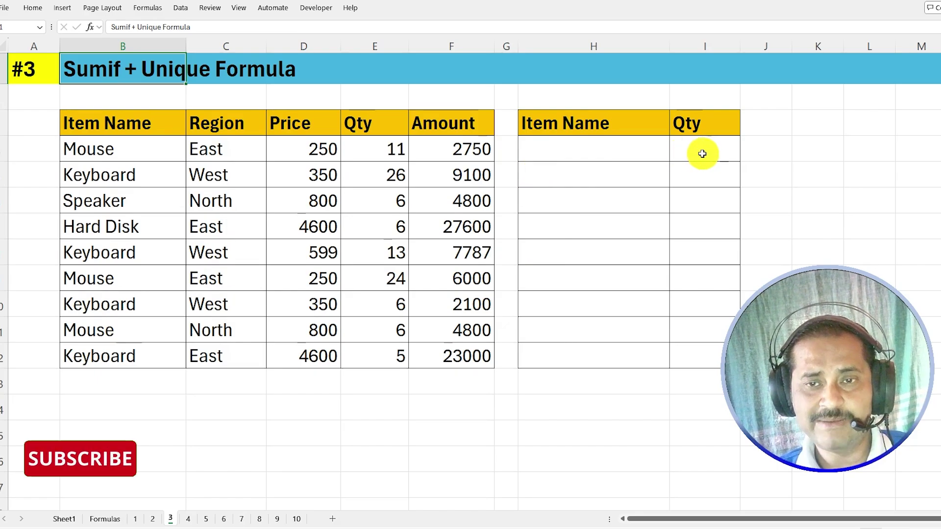
Examine the repeated Mouse and Keyboard entries in the Item Name column on sheet 3
left_click(121, 149)
left_click(108, 279)
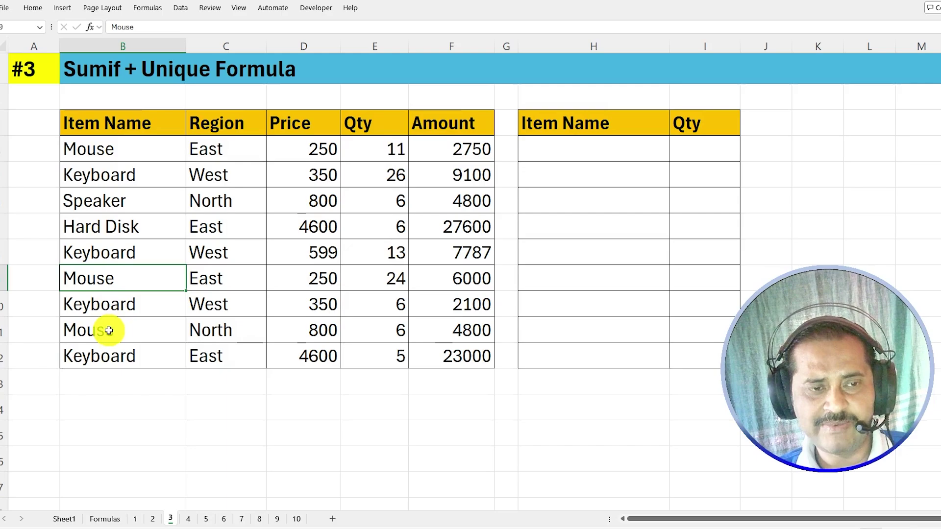
left_click(109, 331)
left_click(141, 174)
left_click(133, 253)
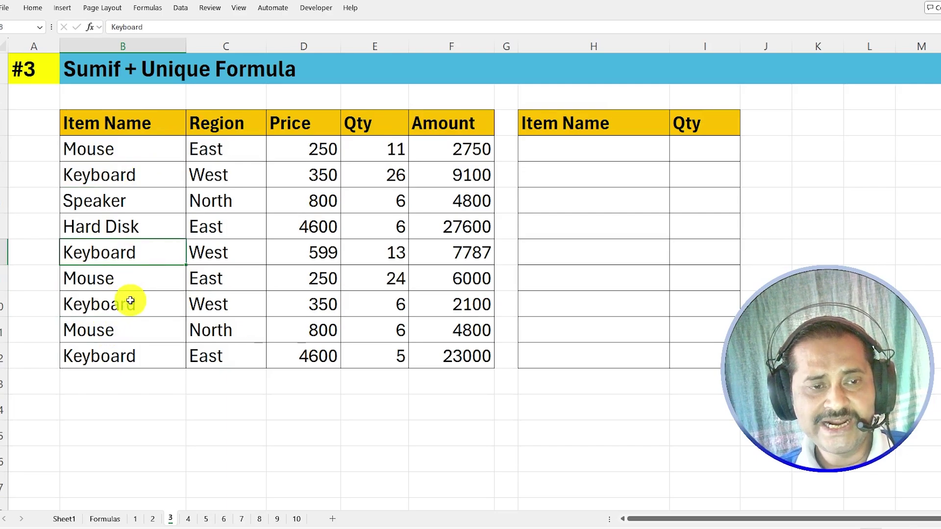
left_click(130, 301)
left_click(131, 357)
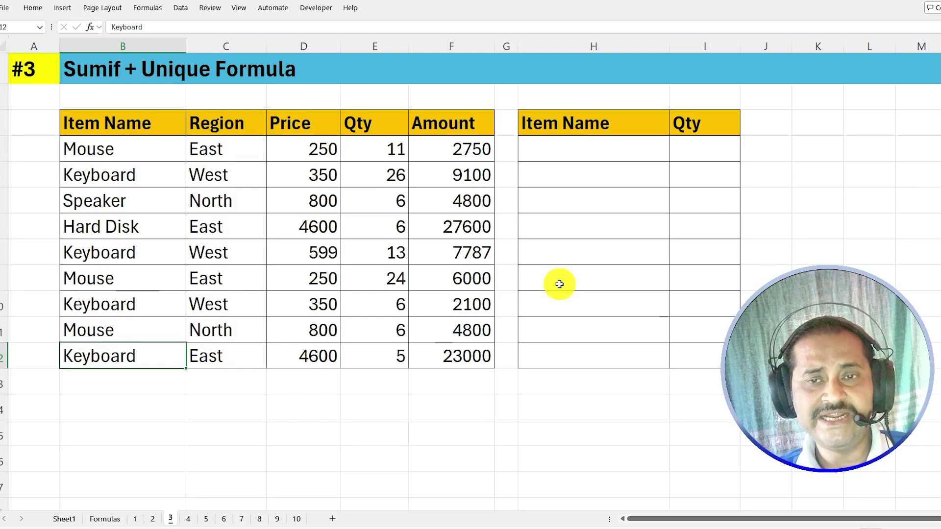
List the distinct item names in the summary's first Item Name cell, H4, with the formula =UNIQUE(B4:B12)
left_click(542, 152)
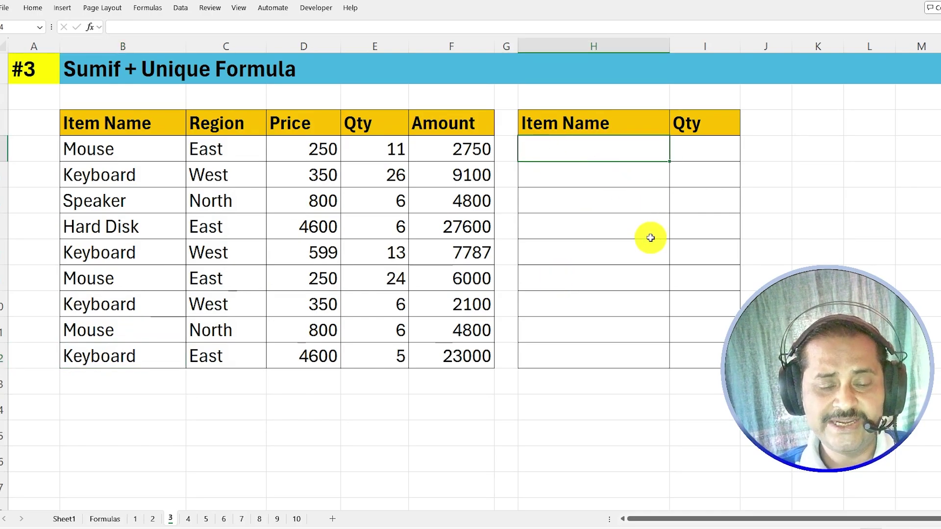
type("=")
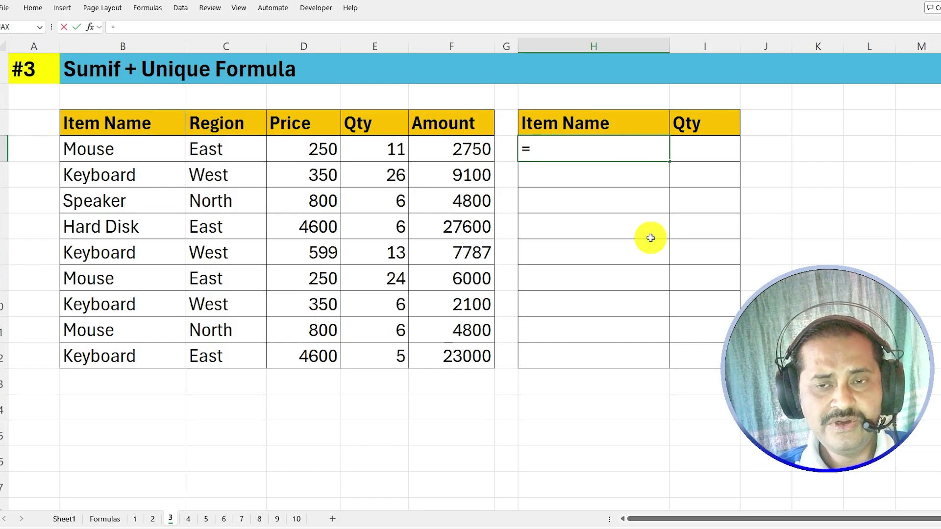
type("UNIQUE")
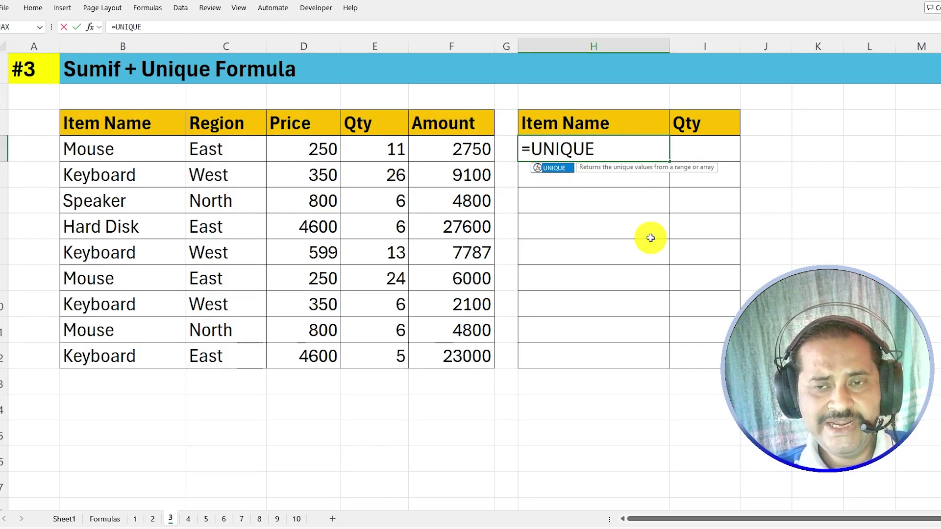
type("(")
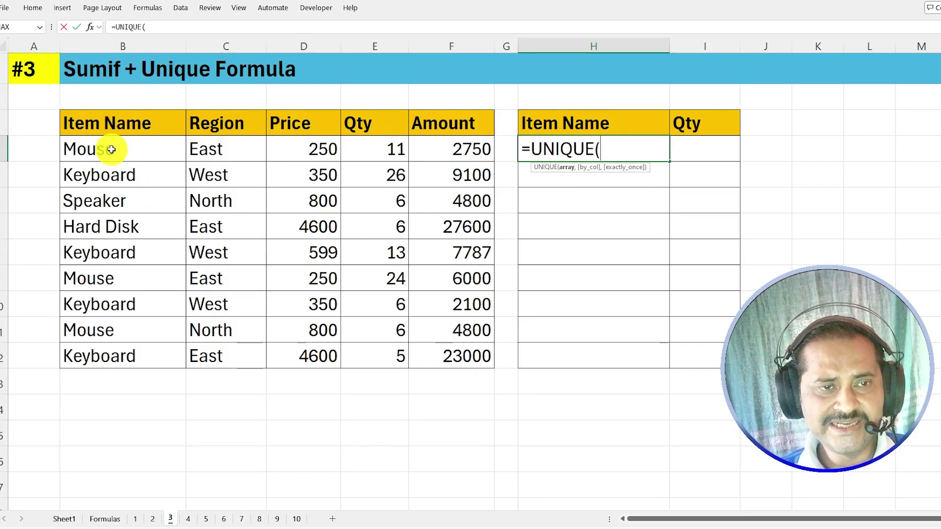
left_click_drag(111, 148, 123, 355)
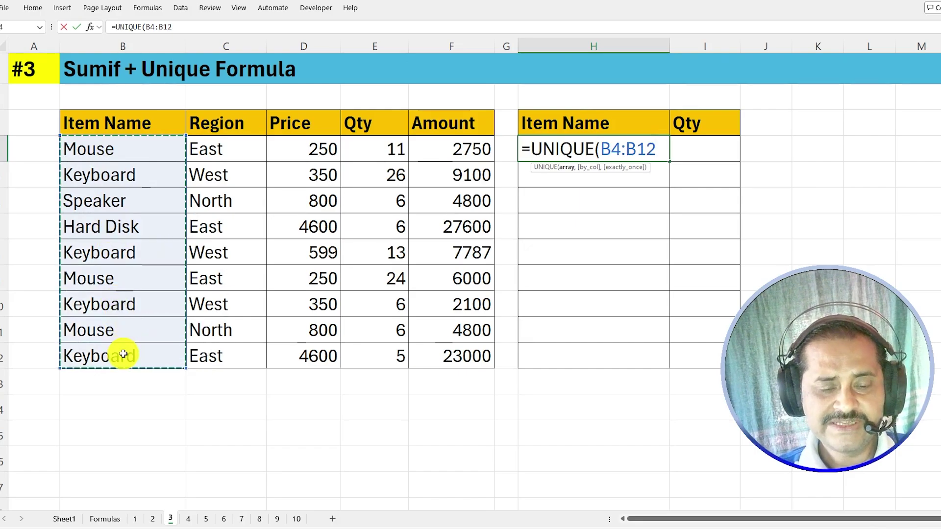
type(")")
key("Return")
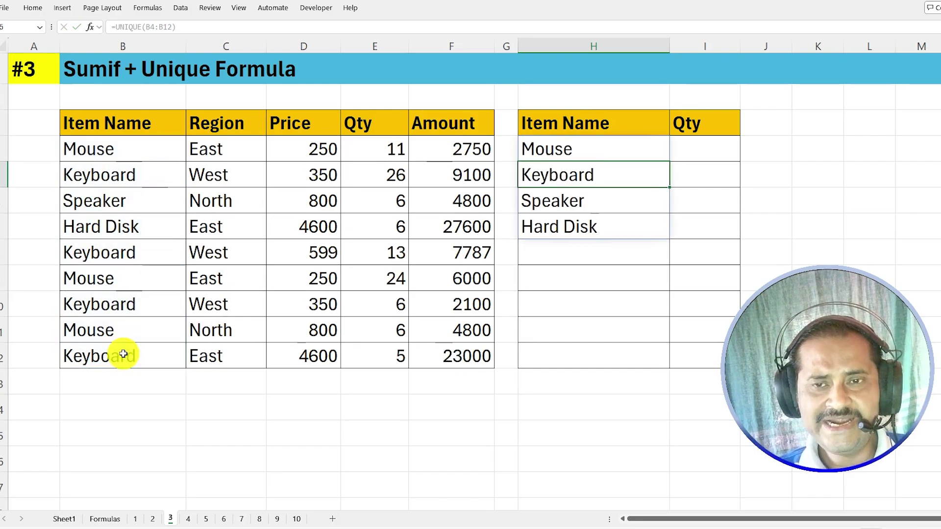
left_click(550, 149)
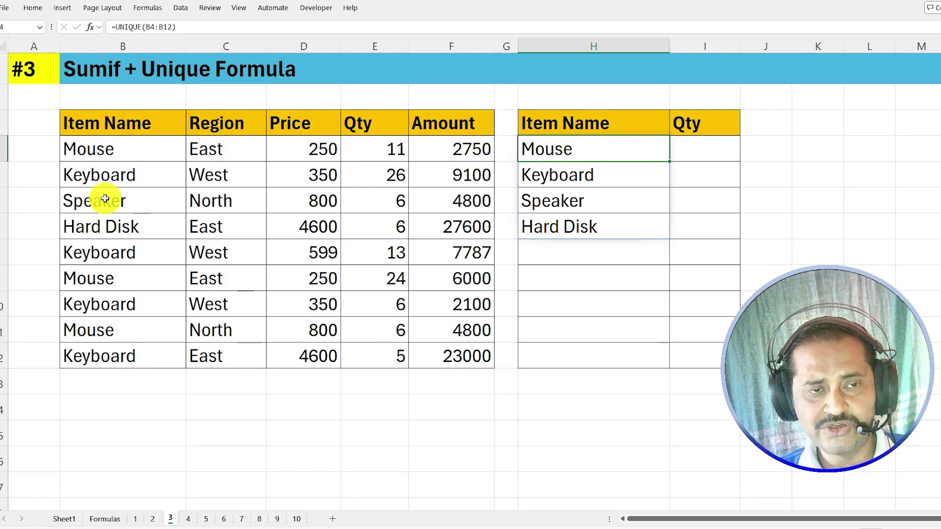
key("Down")
left_click(559, 201)
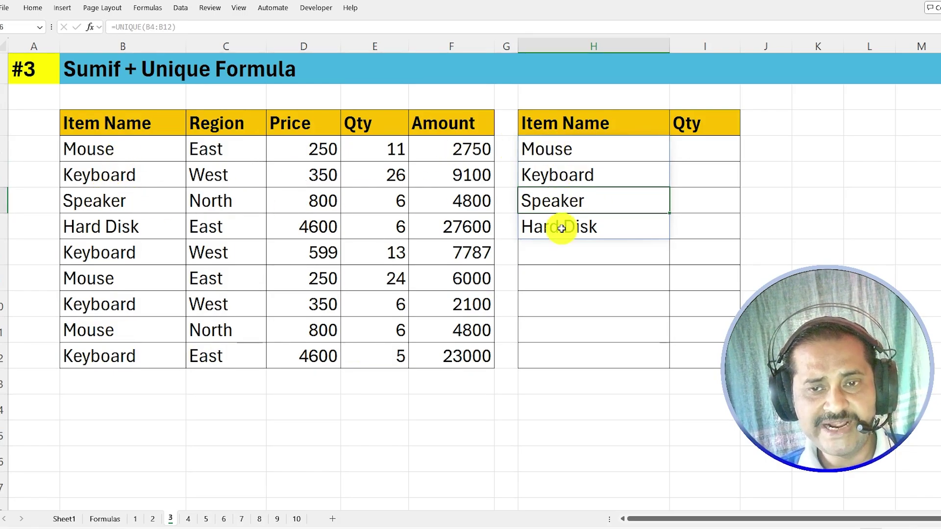
left_click(563, 227)
left_click(559, 148)
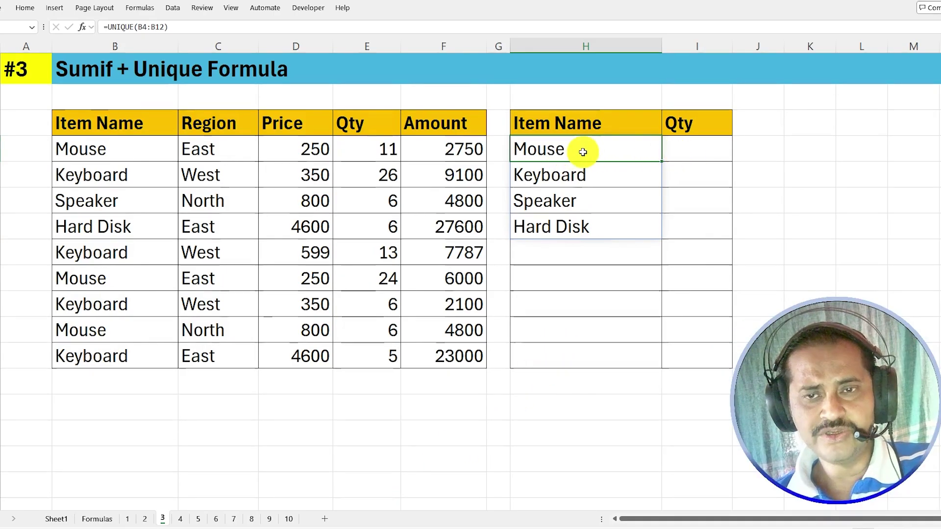
Total the Mouse quantity in the summary's first Qty cell with =SUMIF($B$4:$B$12,H4,$E$4:$E$12), keeping both ranges absolute
left_click(693, 147)
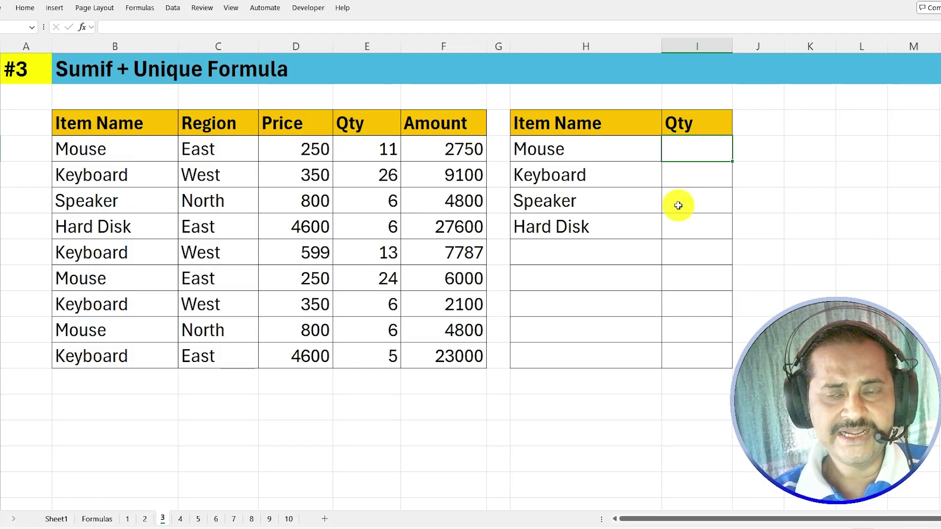
type("SUMIF(")
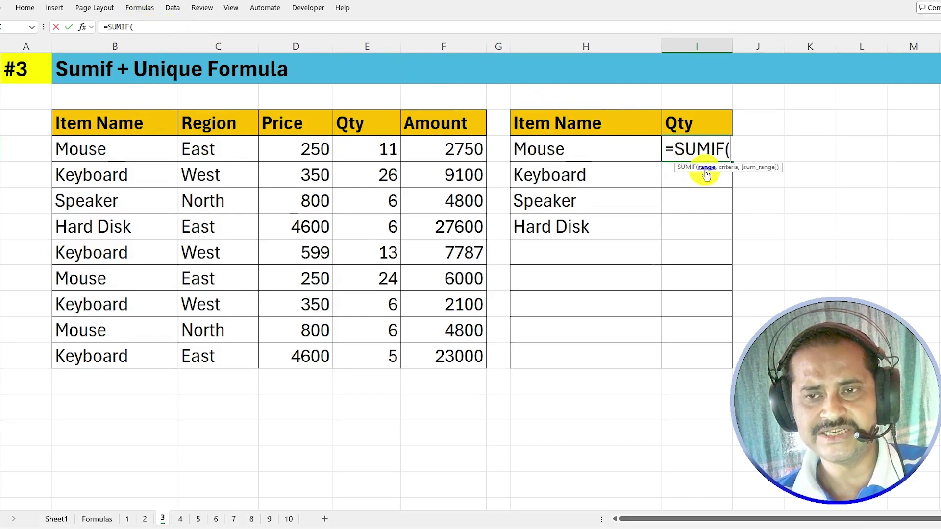
left_click_drag(120, 147, 139, 355)
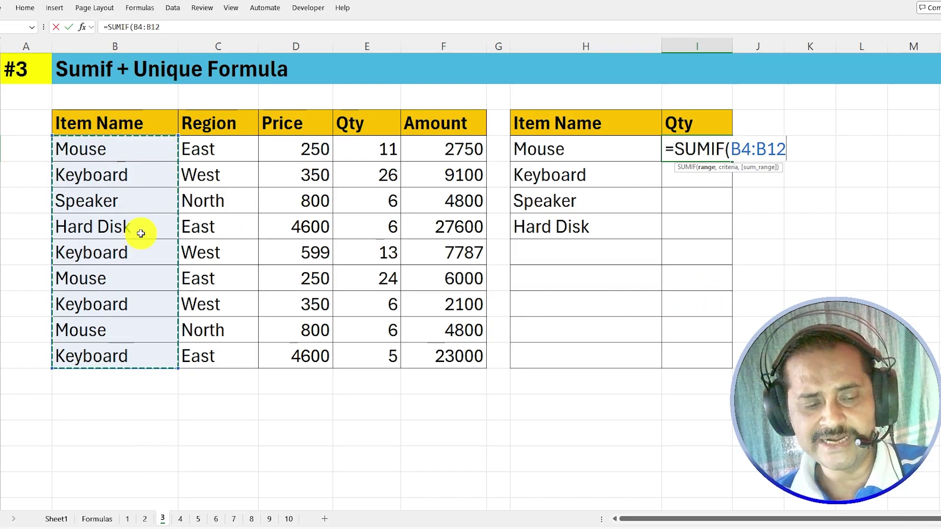
key("F4")
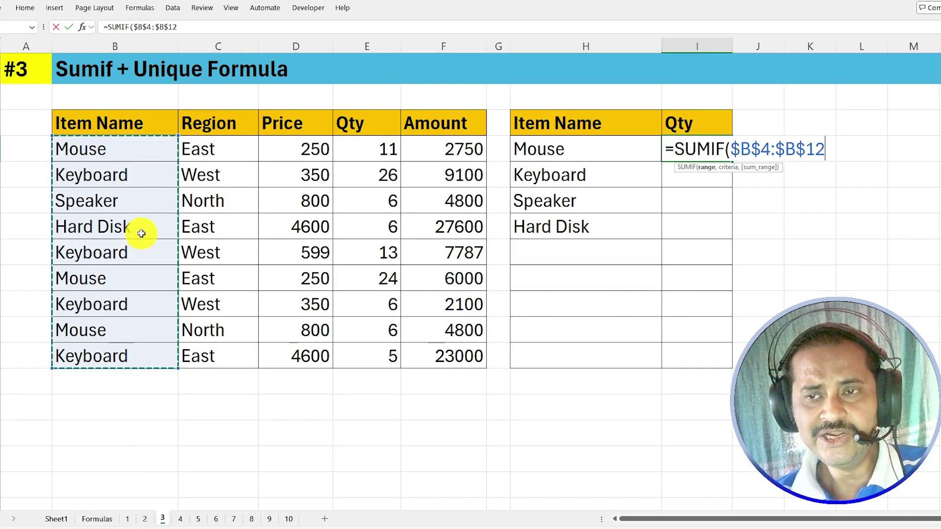
type(",")
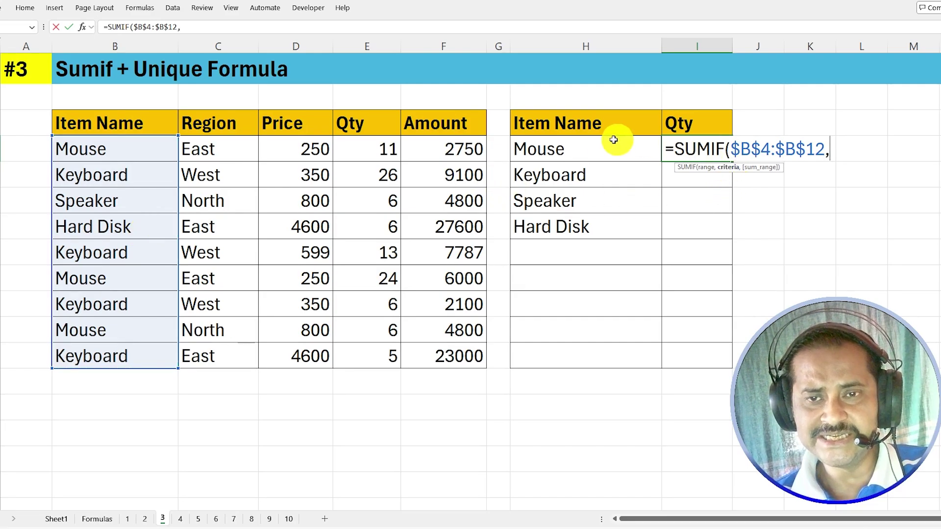
left_click(560, 153)
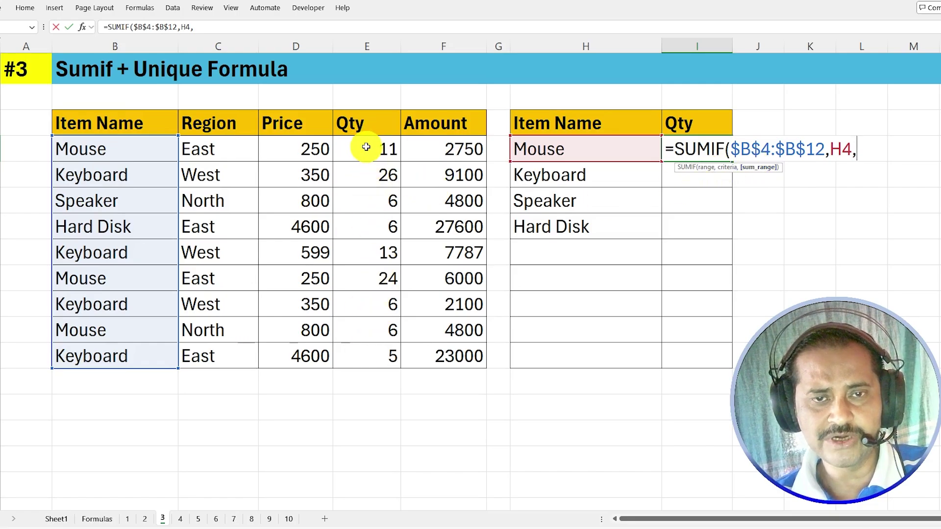
left_click_drag(366, 147, 365, 348)
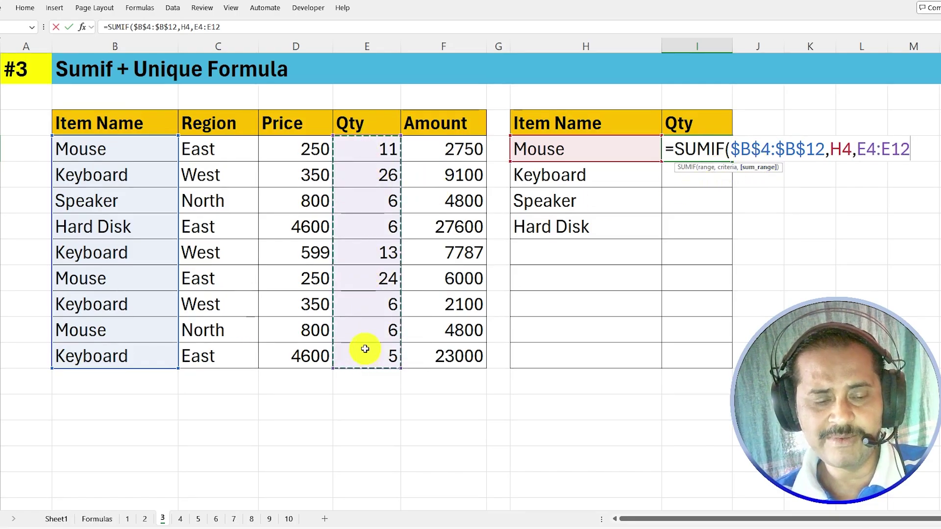
key("F4")
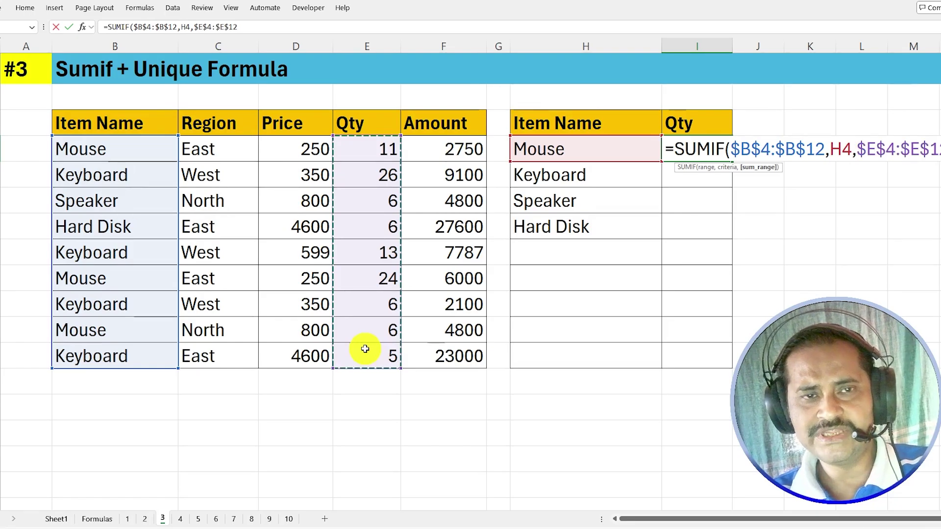
key("Return")
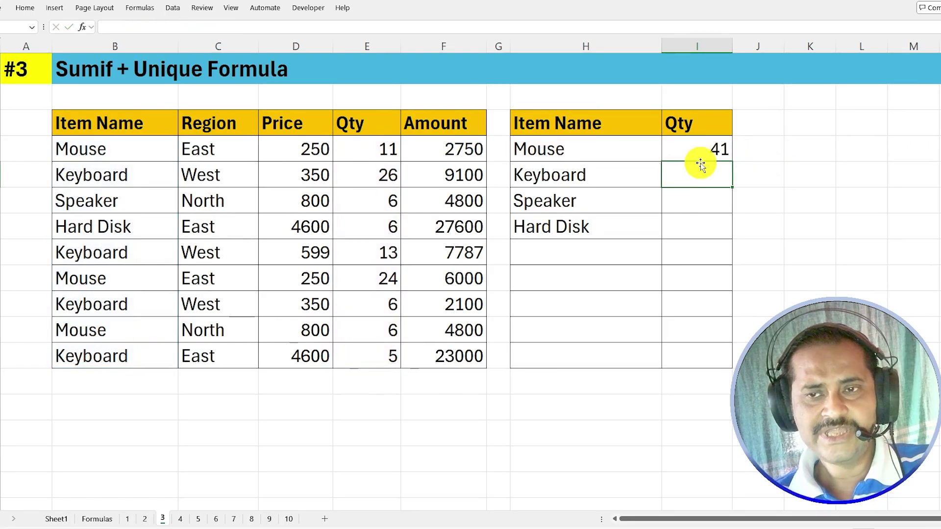
Fill the SUMIF formula from the Mouse row down to the Hard Disk row of the summary
left_click(700, 148)
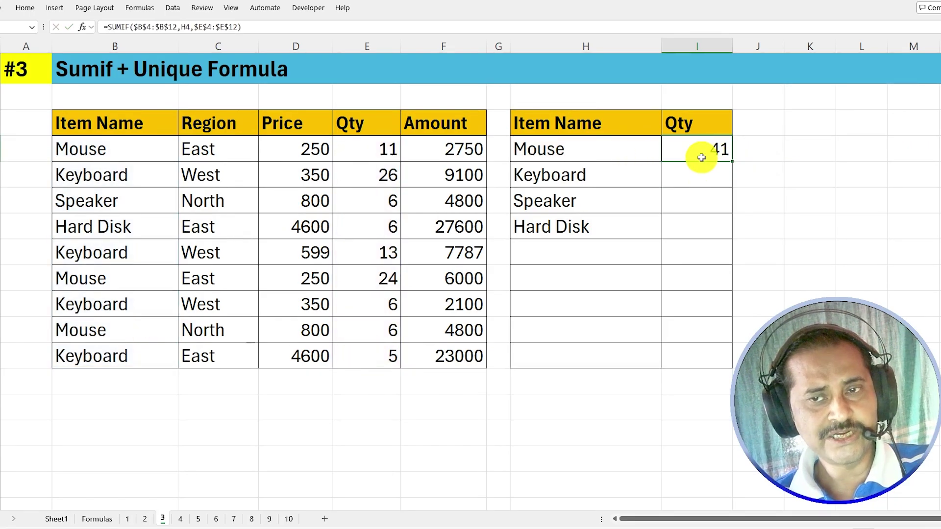
left_click_drag(733, 163, 726, 235)
left_click(689, 177)
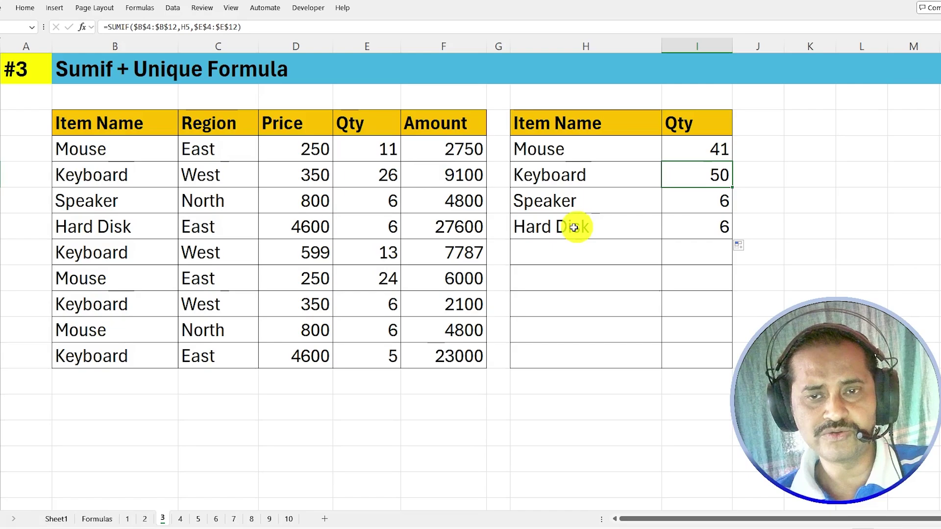
Check the summary quantities of Hard Disk, Speaker and Mouse against their rows in the source list
left_click(92, 227)
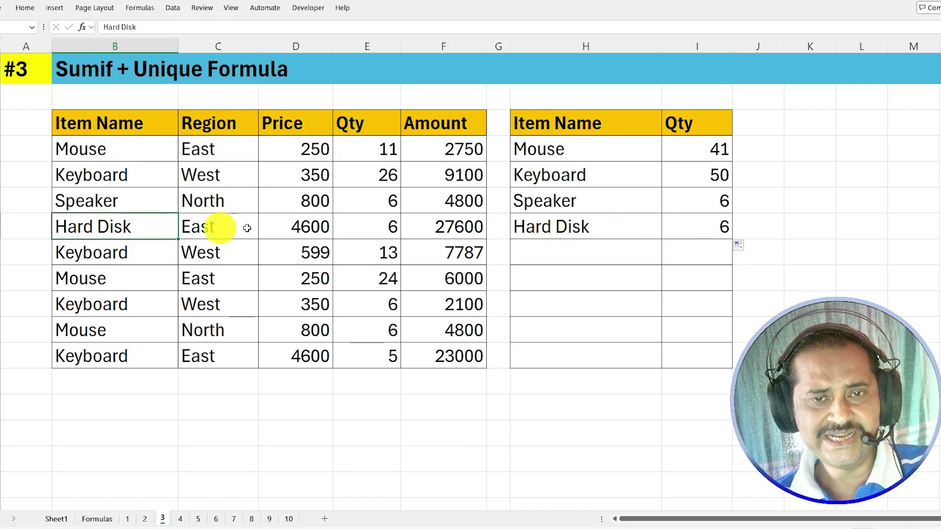
left_click(372, 226)
left_click(562, 207)
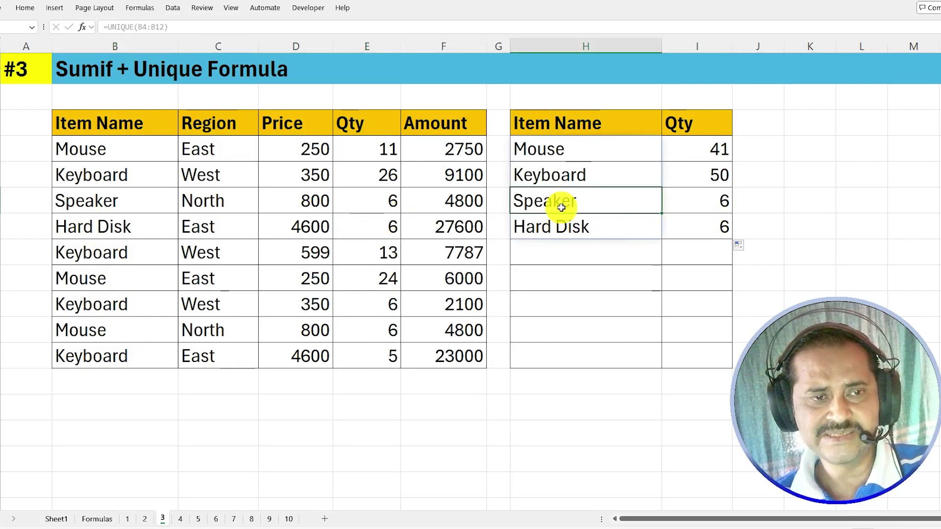
left_click(94, 200)
left_click(380, 201)
left_click(701, 205)
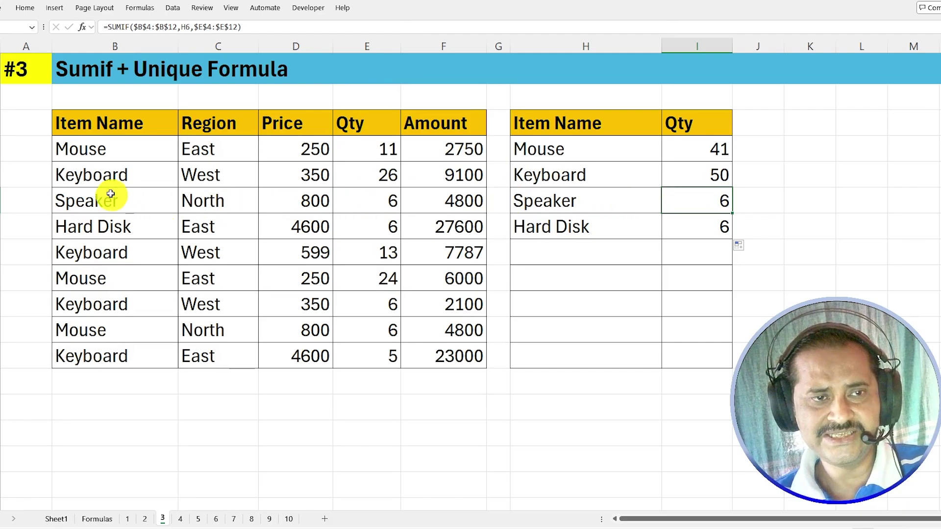
left_click(95, 149)
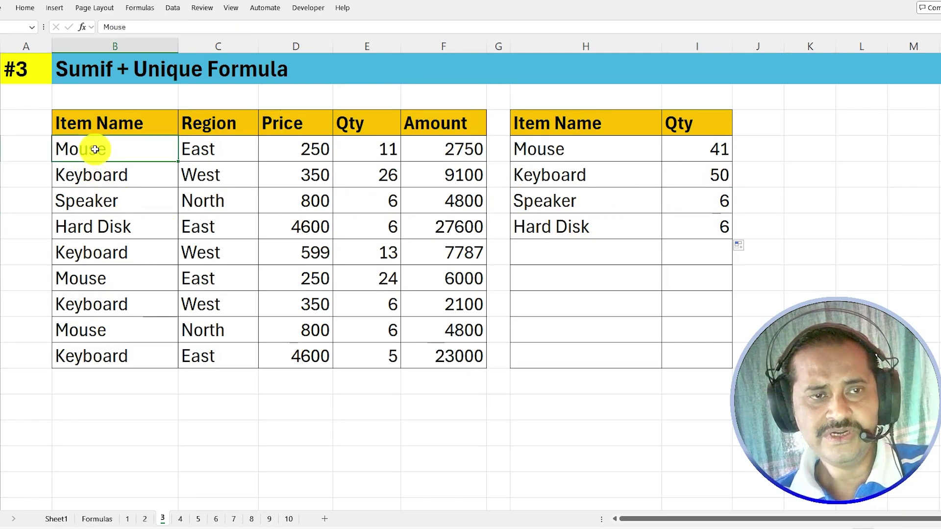
left_click(385, 149)
left_click(128, 287)
left_click(390, 280)
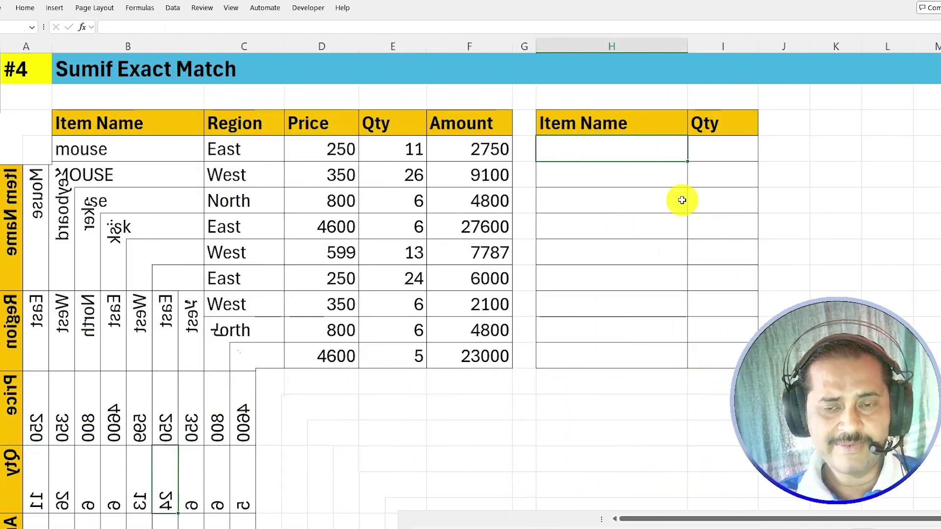
Enter mouse as the summary's first Item Name on sheet 4 and compare it with the differently capitalised source entries
type("mouse")
key("Return")
left_click(608, 145)
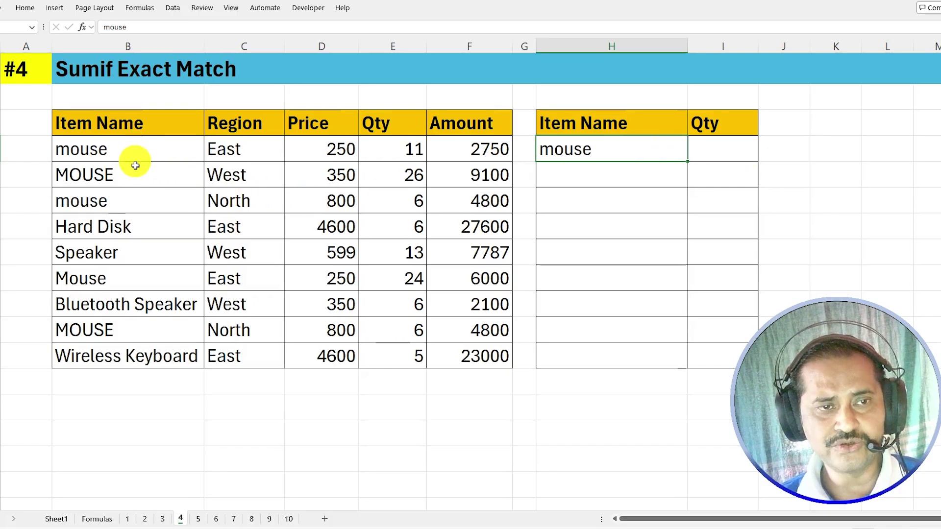
left_click(108, 150)
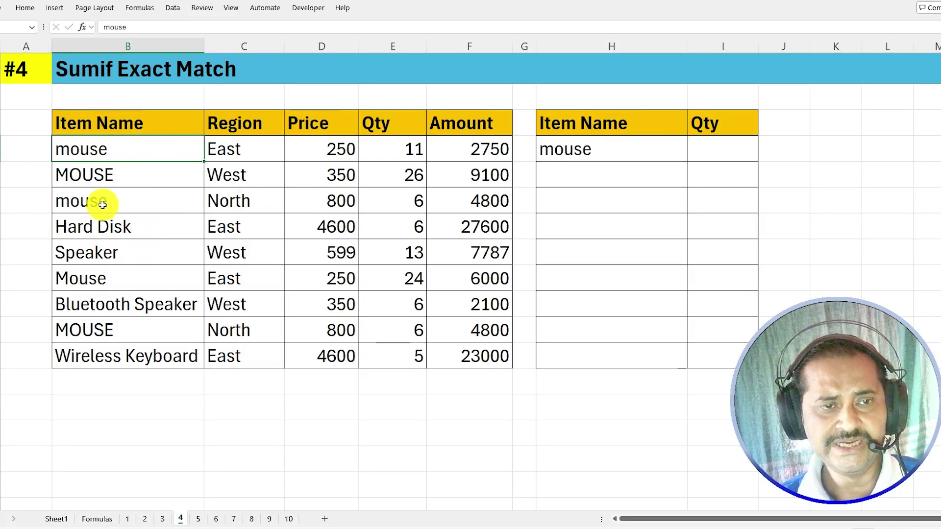
left_click(102, 205)
left_click(98, 175)
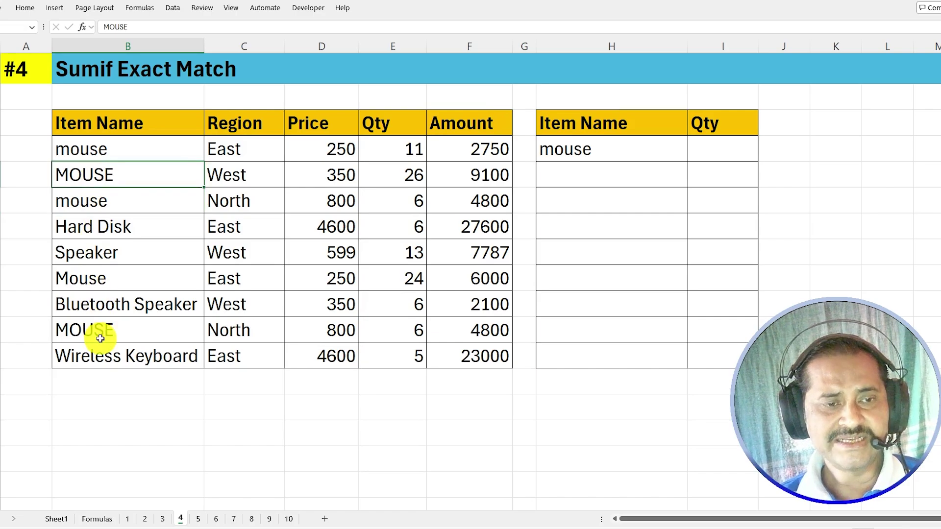
left_click(100, 338)
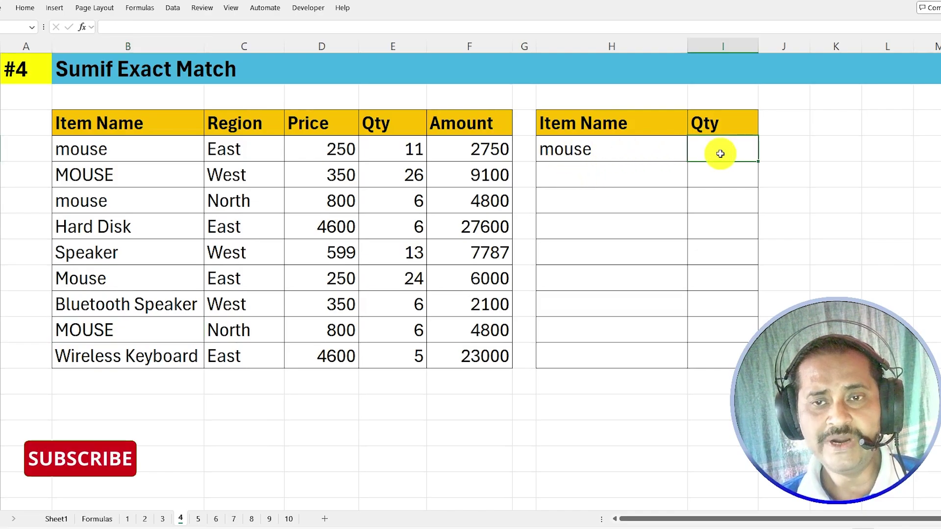
left_click(588, 148)
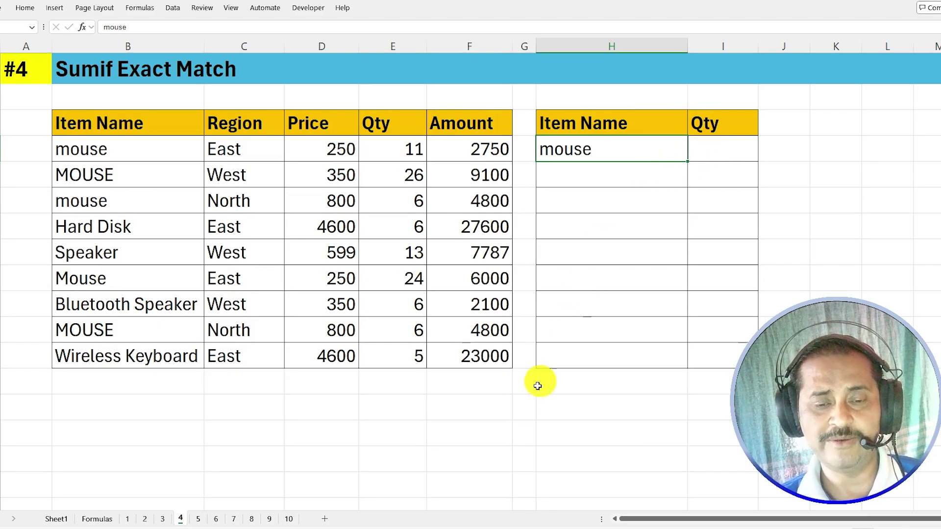
Total the exact-case mouse quantity in the summary's first Qty cell with =SUM(IF(EXACT(H4,B4:B12),E4:E12))
left_click(709, 151)
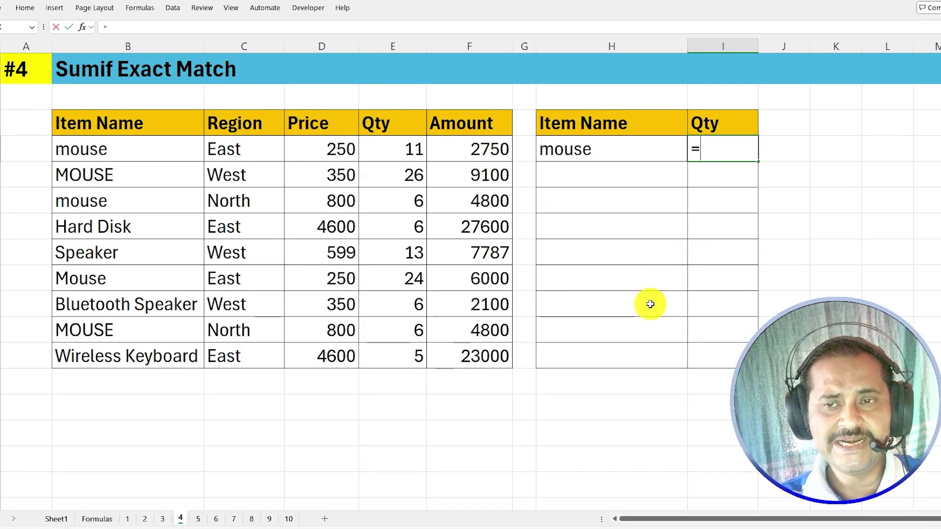
type("=sum(if")
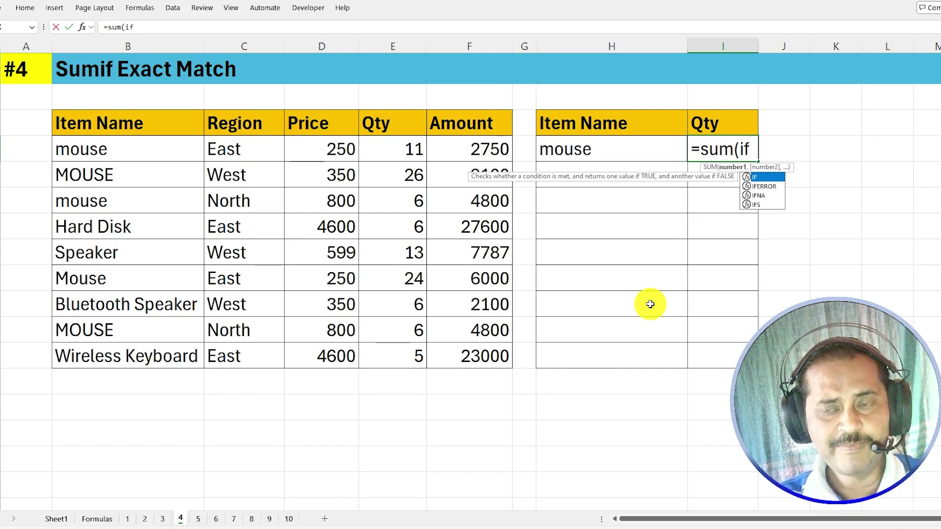
type("(")
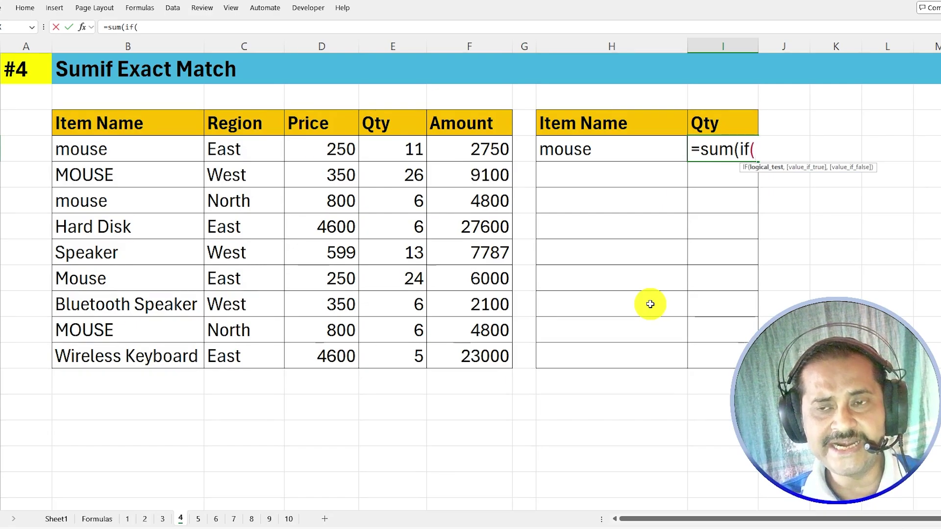
type("exact")
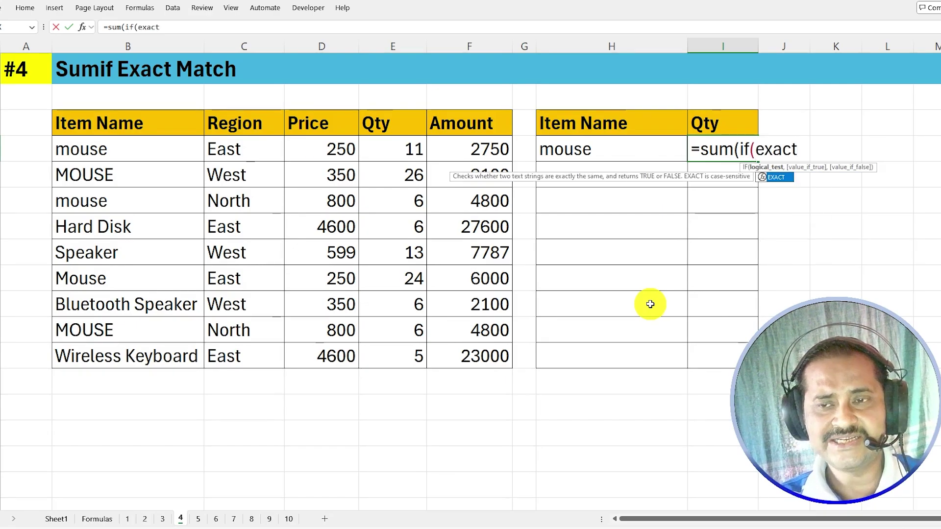
type("(")
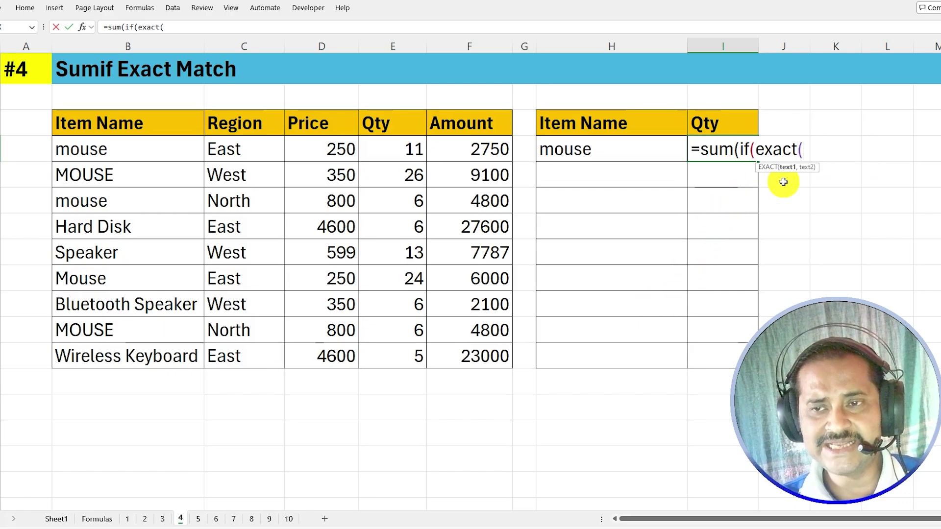
left_click(589, 149)
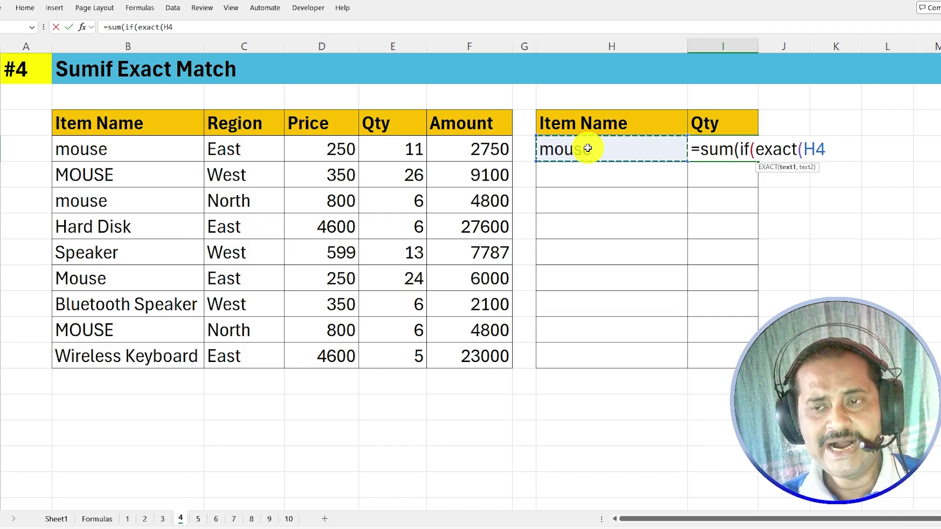
type(",")
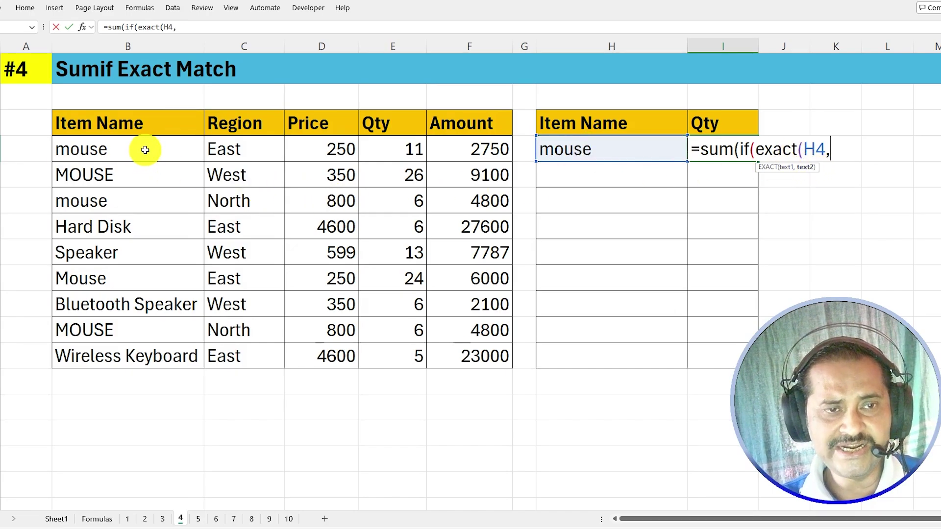
left_click_drag(145, 150, 147, 348)
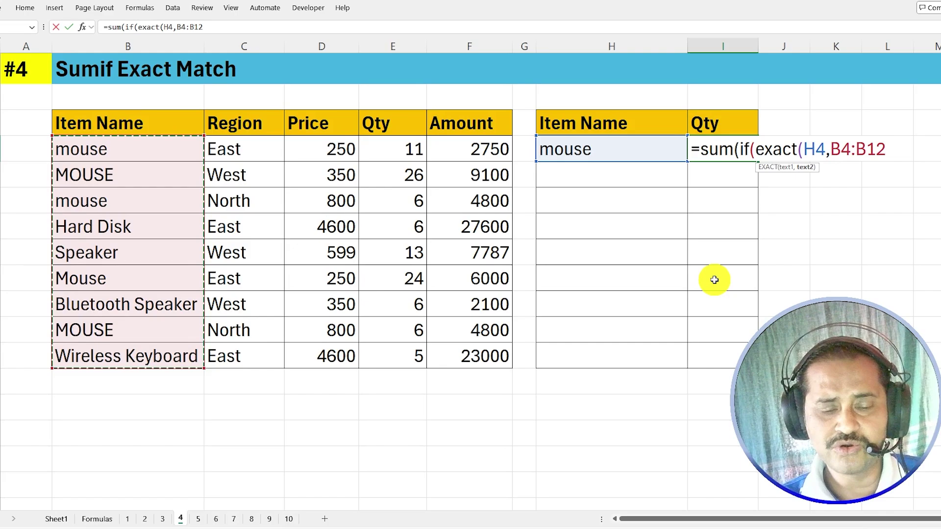
type("),")
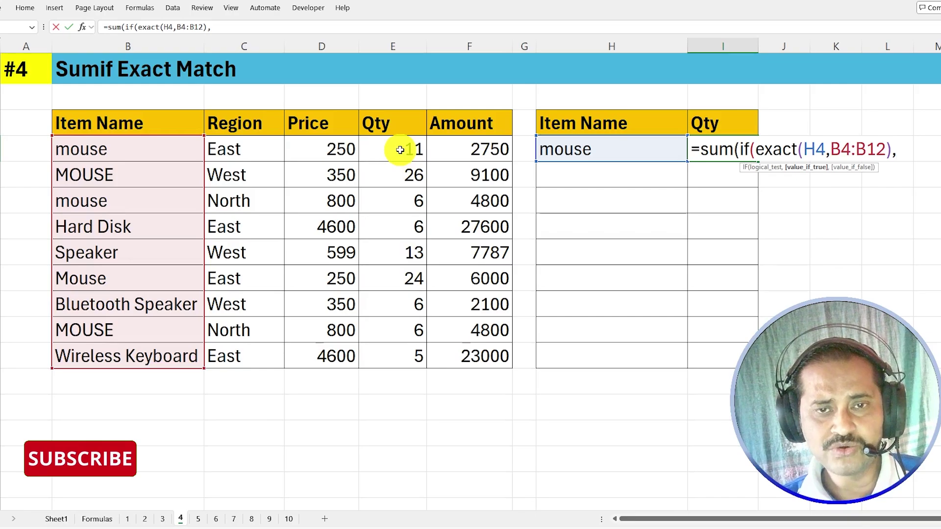
left_click_drag(400, 150, 397, 359)
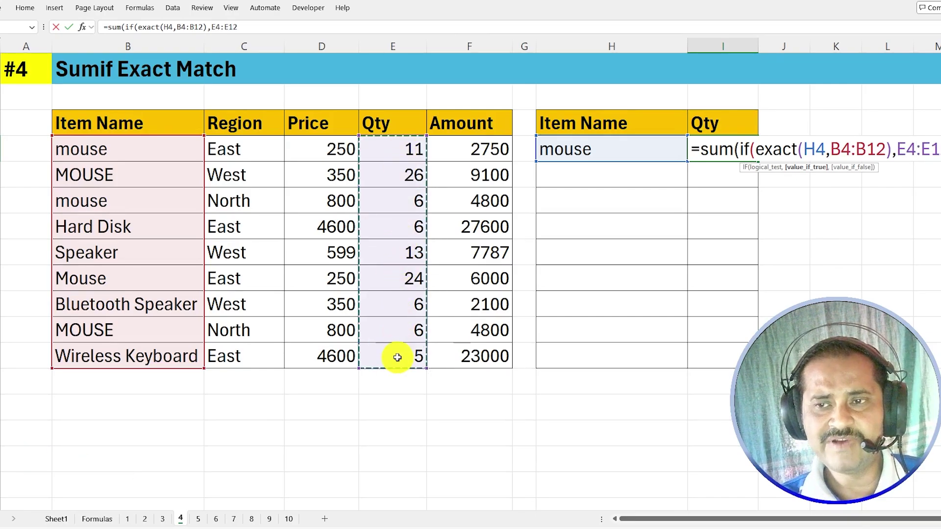
type(")")
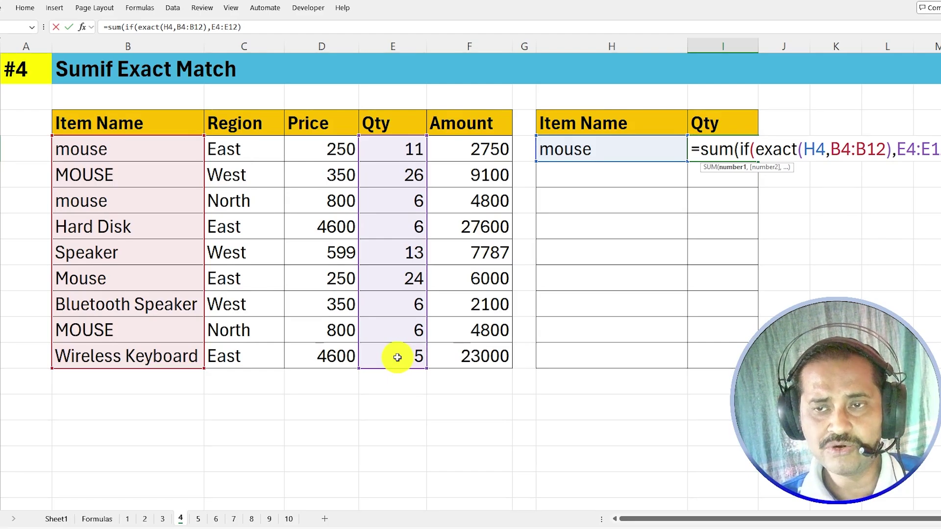
type(")")
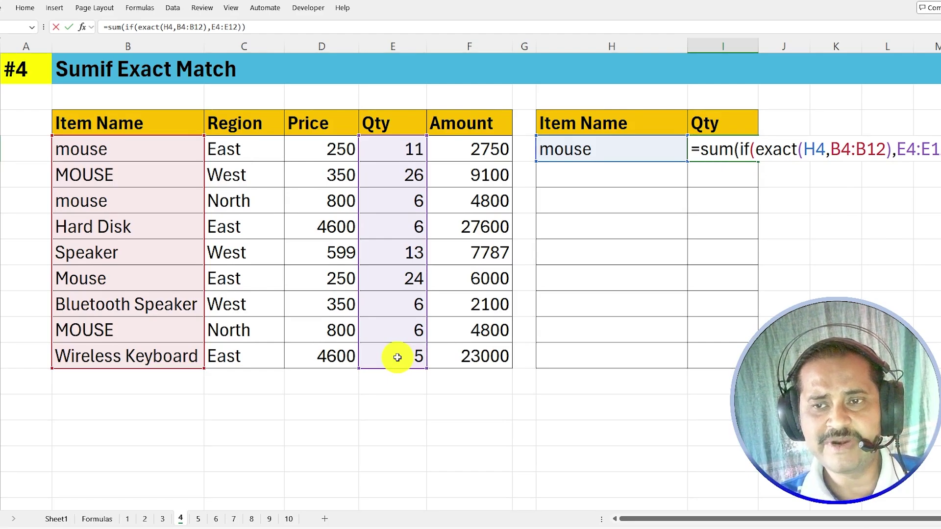
key("Return")
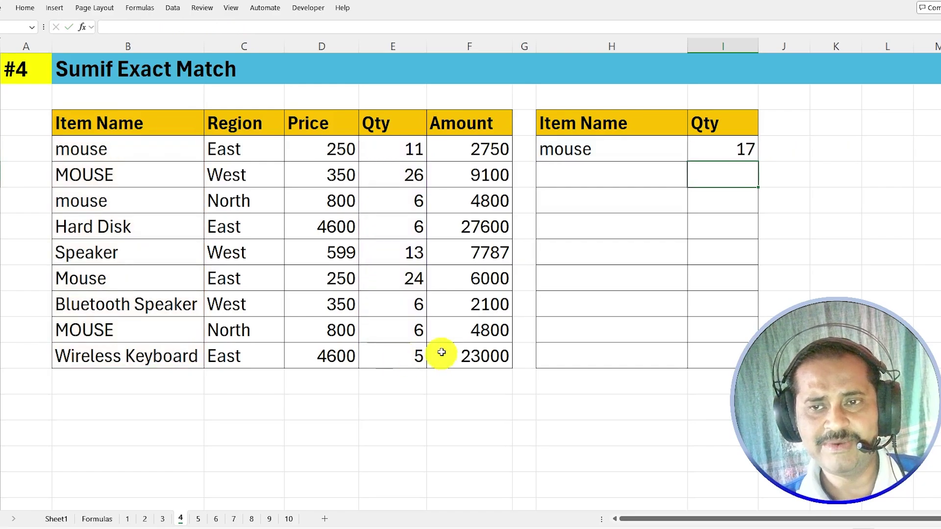
Check the case-sensitive mouse total against the lowercase mouse rows and the uppercase MOUSE row in the source list
left_click(739, 159)
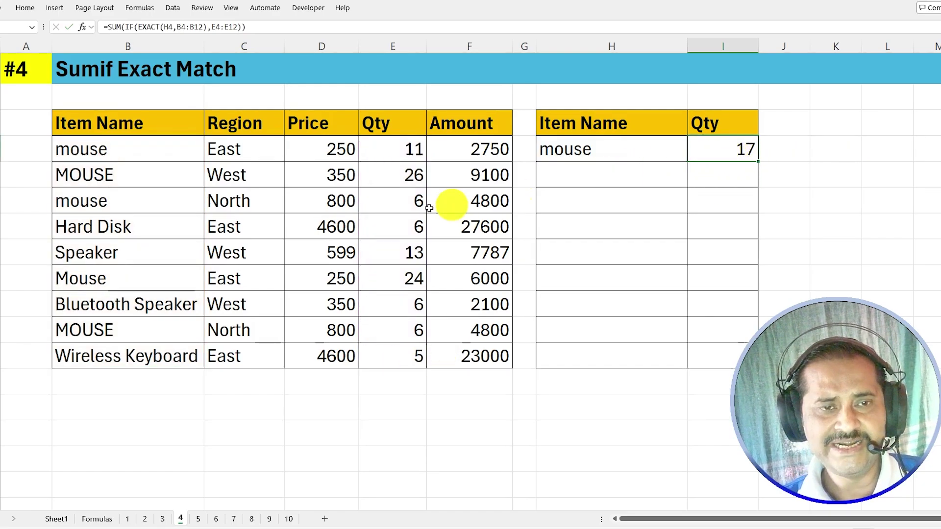
left_click(105, 150)
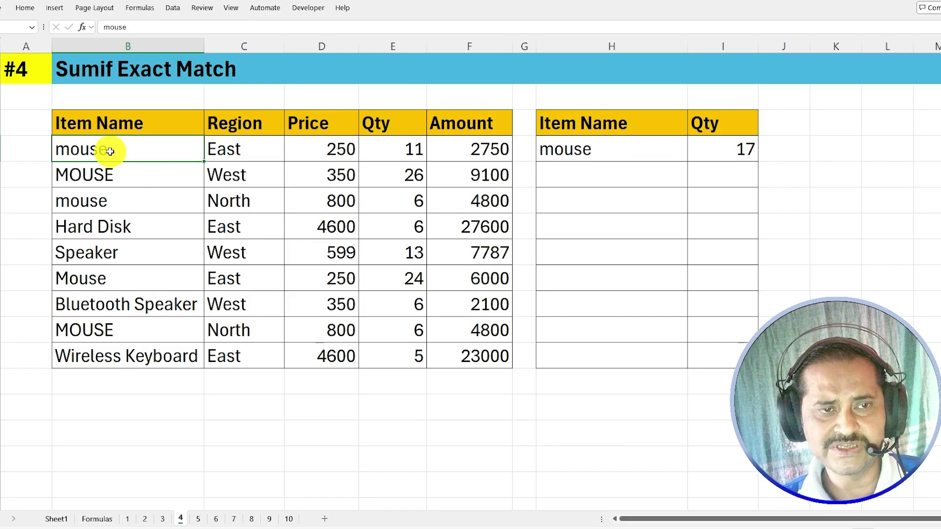
left_click(390, 147)
left_click(90, 199)
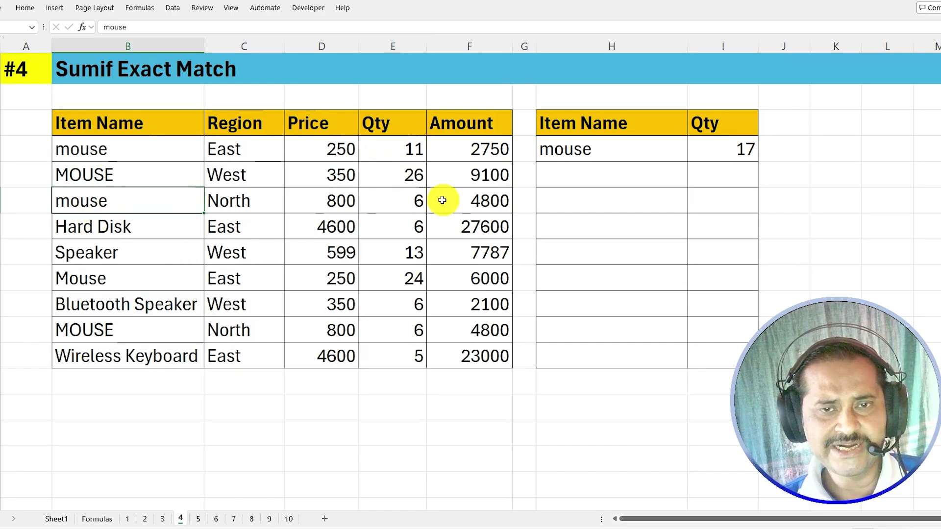
left_click(395, 197)
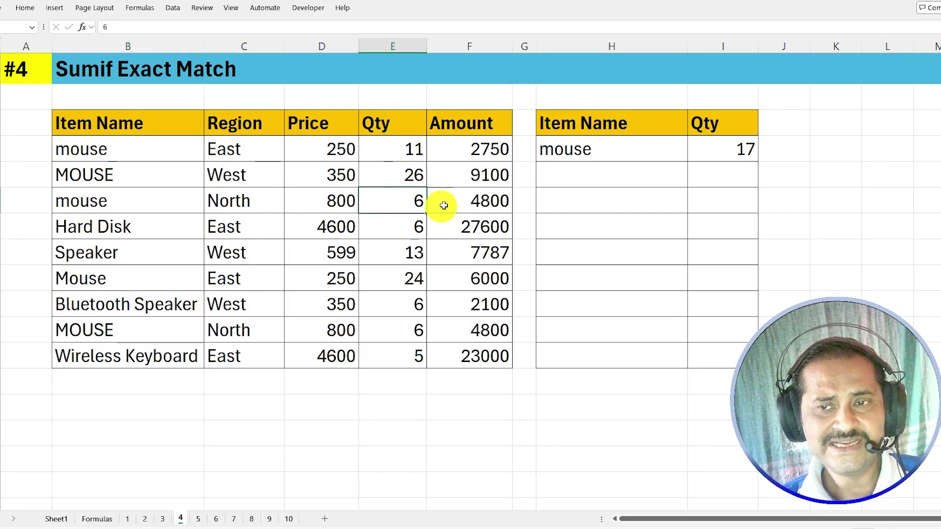
left_click(96, 179)
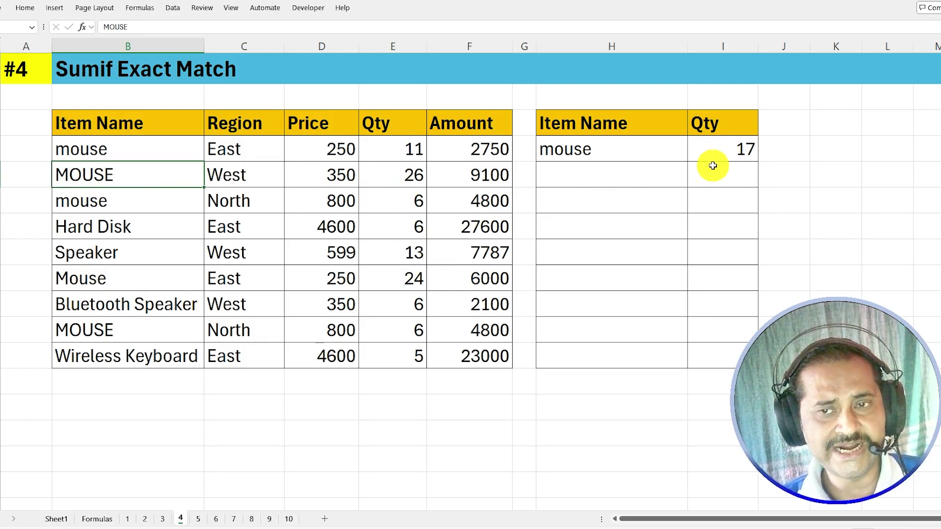
Change the summary's Item Name to MOUSE and compare its total with the two uppercase MOUSE rows in the source list
left_click(563, 149)
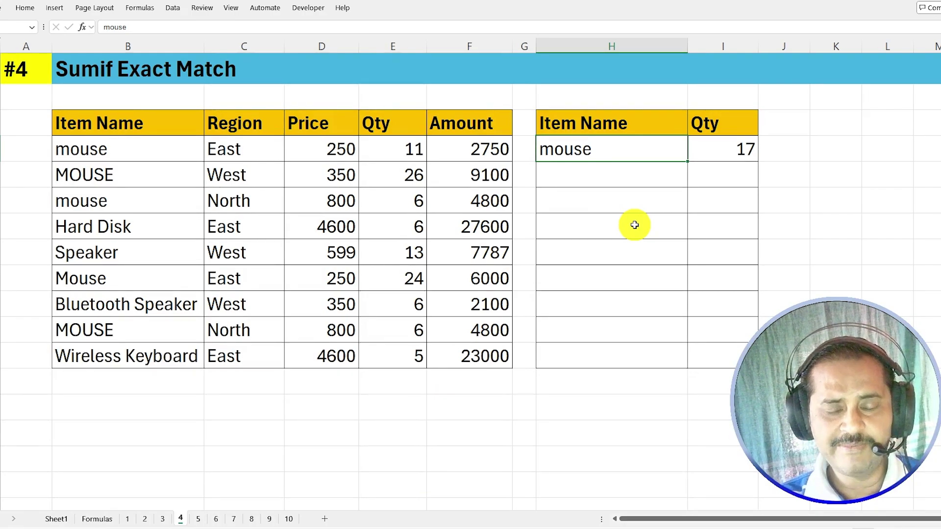
type("MOUSE")
key("Return")
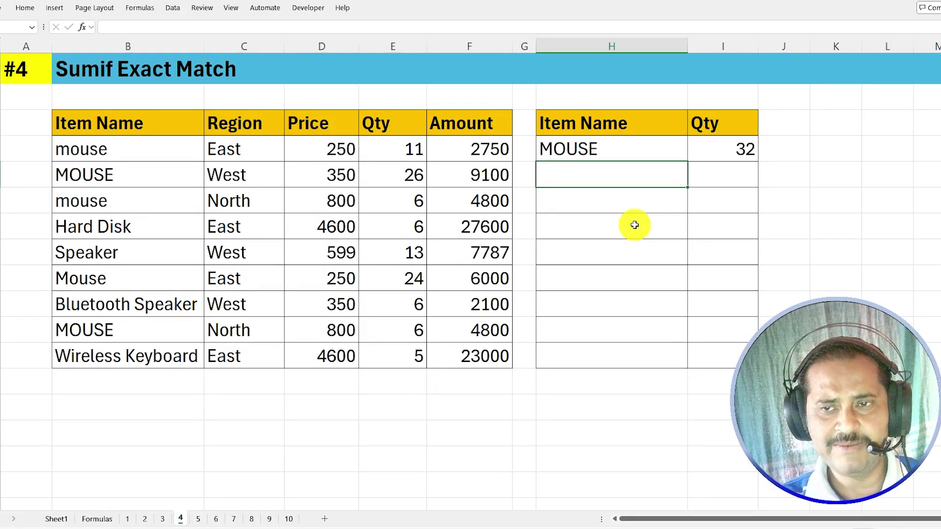
left_click(613, 149)
left_click(733, 148)
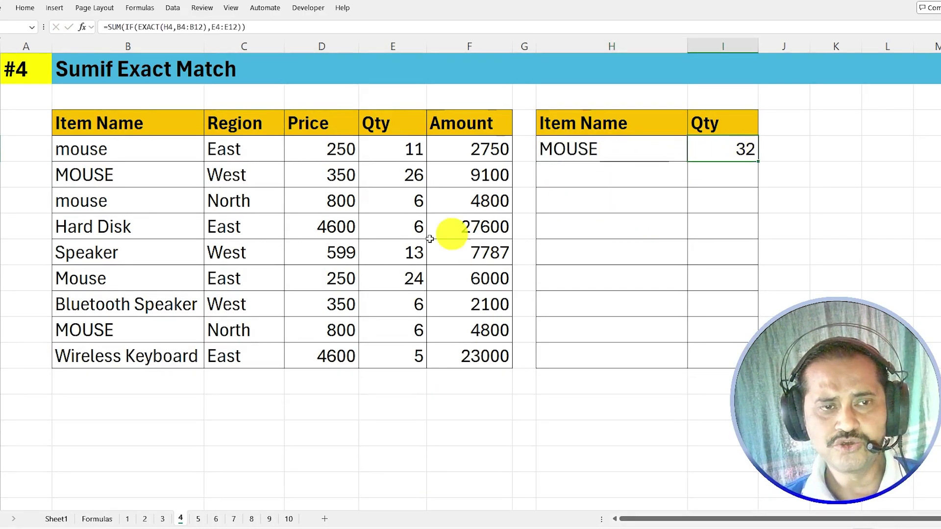
left_click_drag(142, 177, 479, 176)
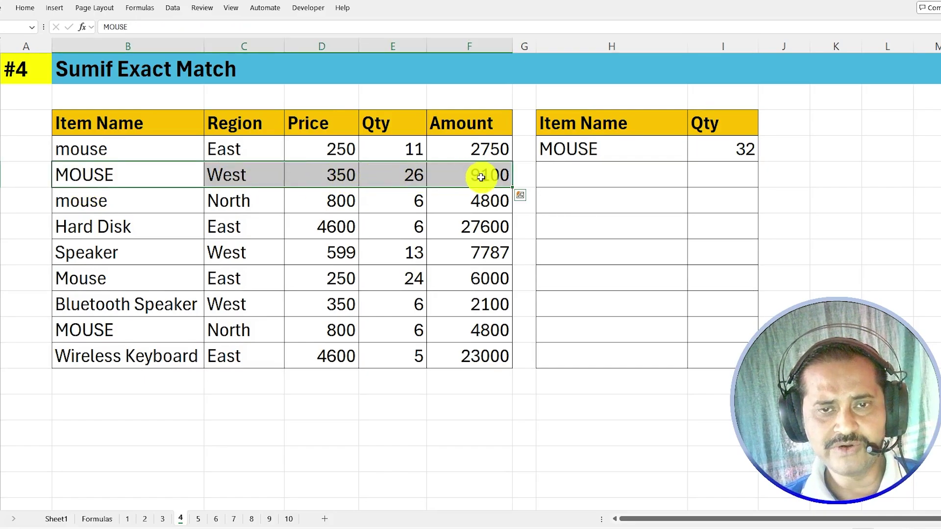
left_click_drag(118, 329, 476, 332)
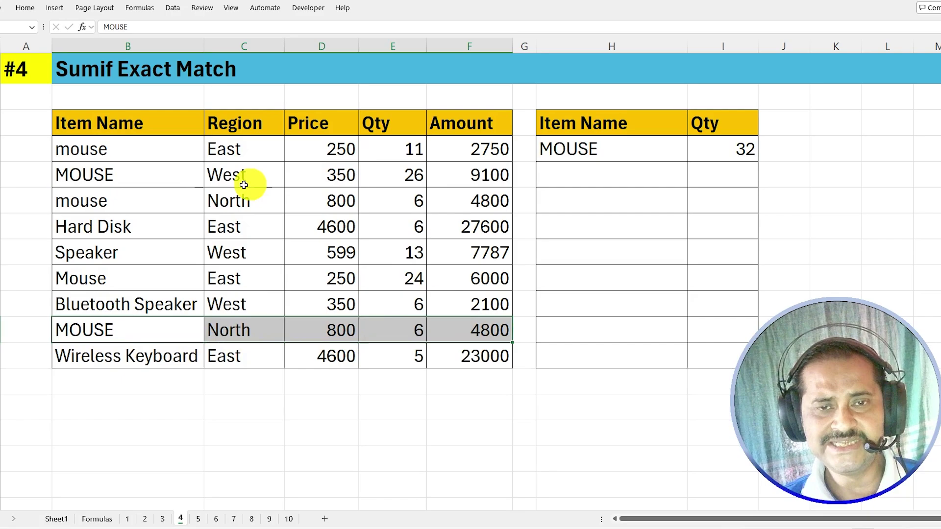
left_click(651, 149)
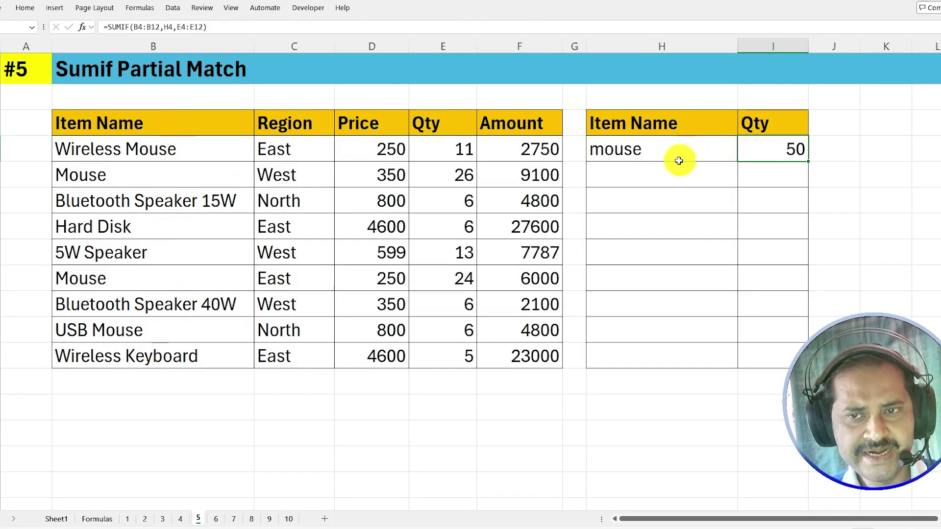
Examine the SUMIF formula for mouse on sheet 5 and compare its total with the two plain Mouse rows in the list
double_click(768, 152)
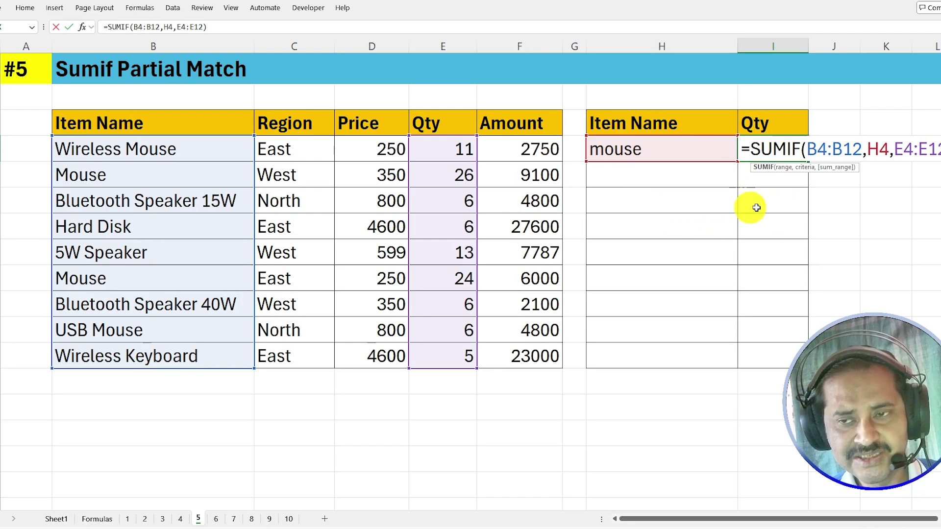
key("ctrl+Return")
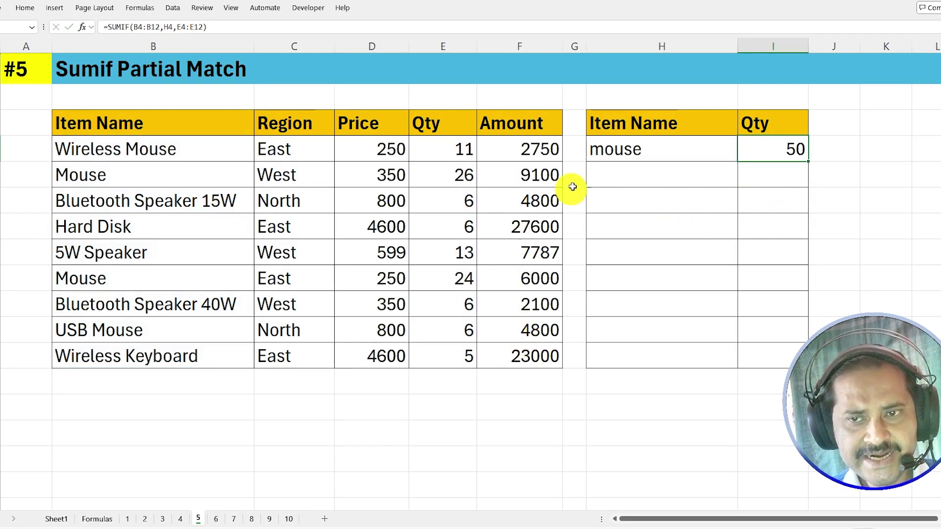
left_click(608, 149)
left_click(783, 150)
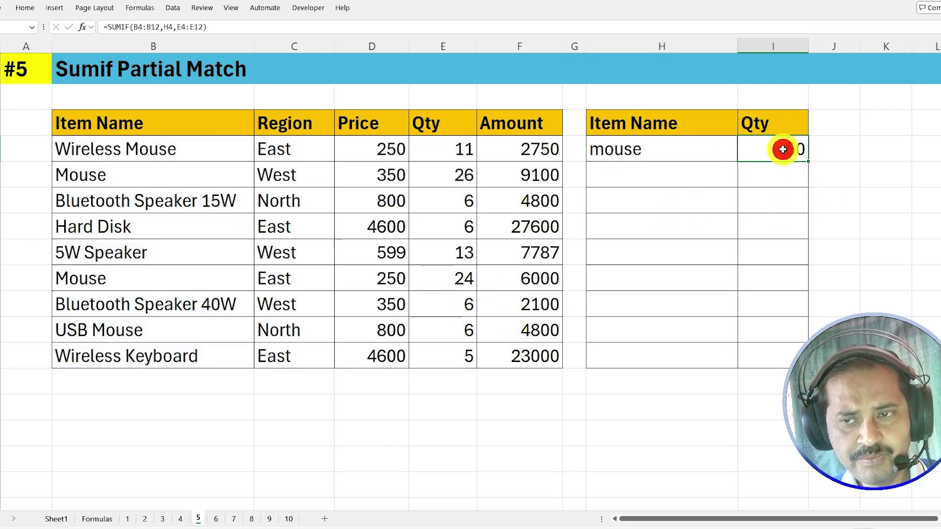
left_click_drag(61, 177, 529, 177)
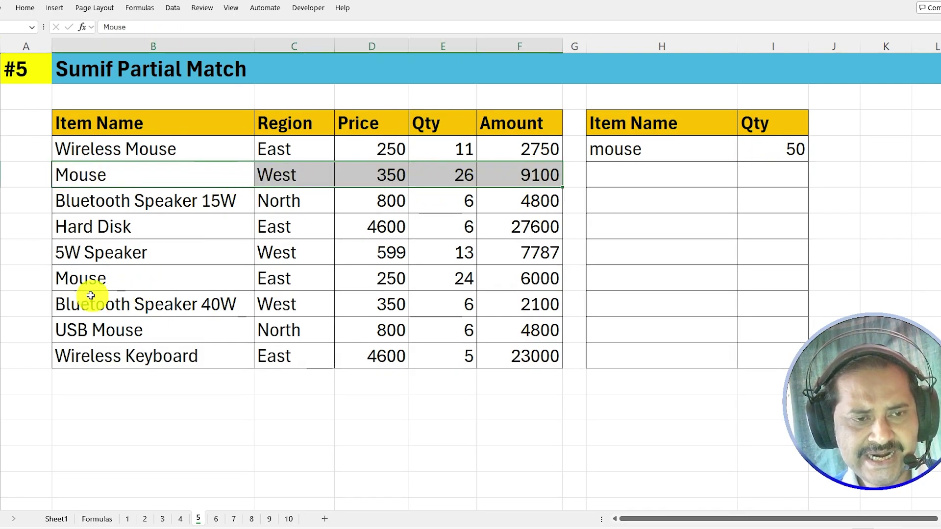
left_click_drag(88, 277, 521, 279)
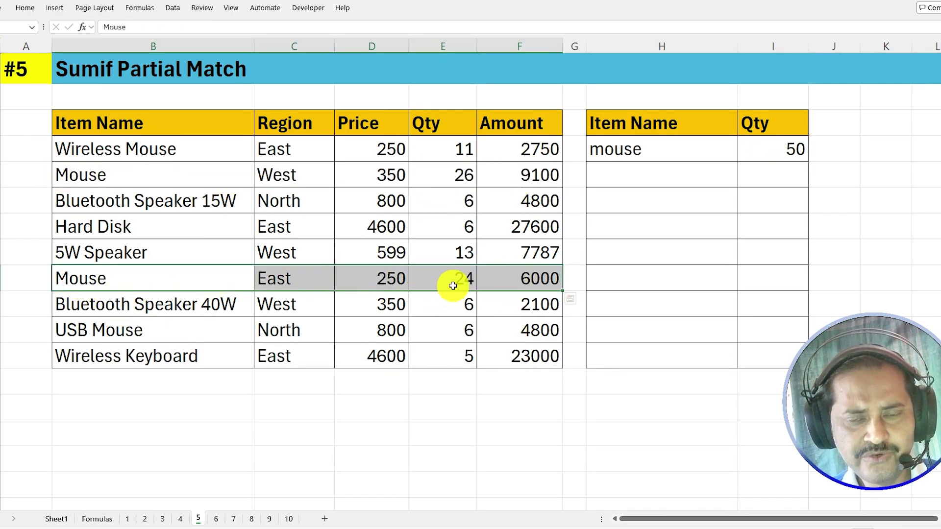
left_click(687, 139)
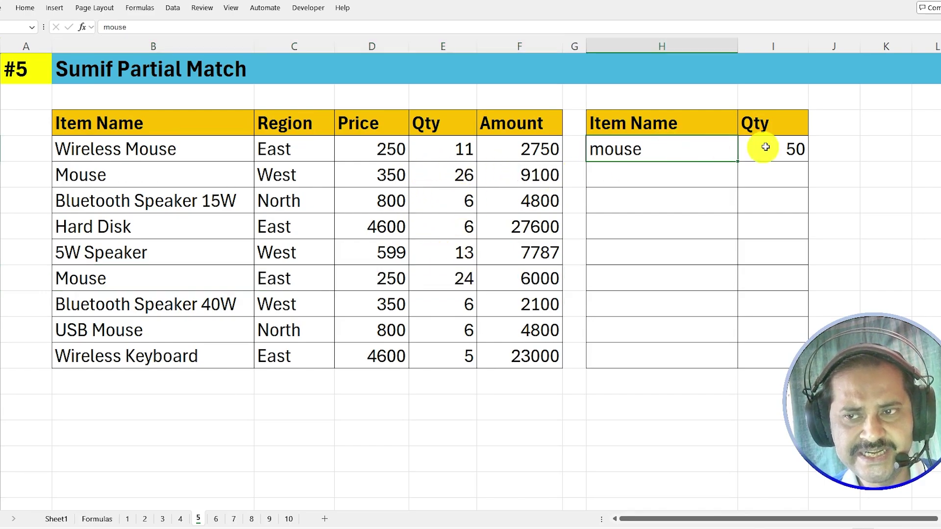
left_click(787, 150)
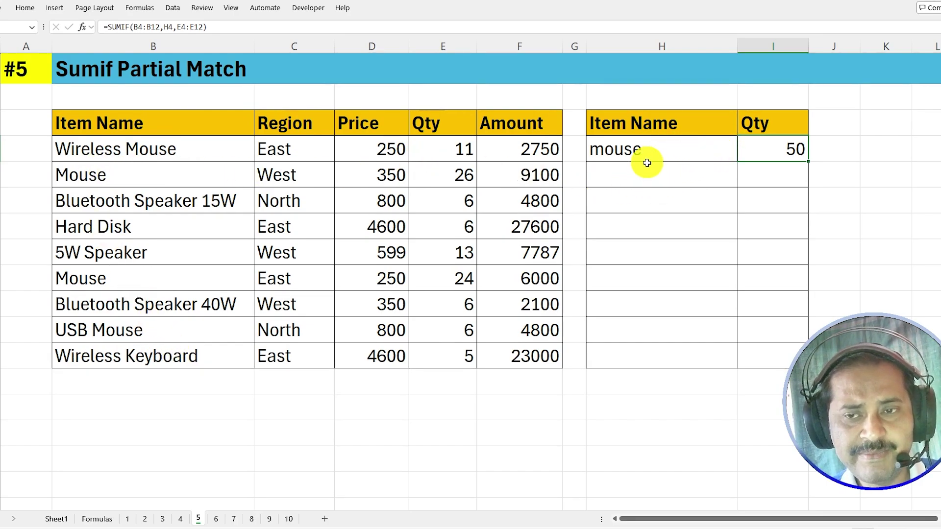
left_click(623, 150)
left_click(68, 176)
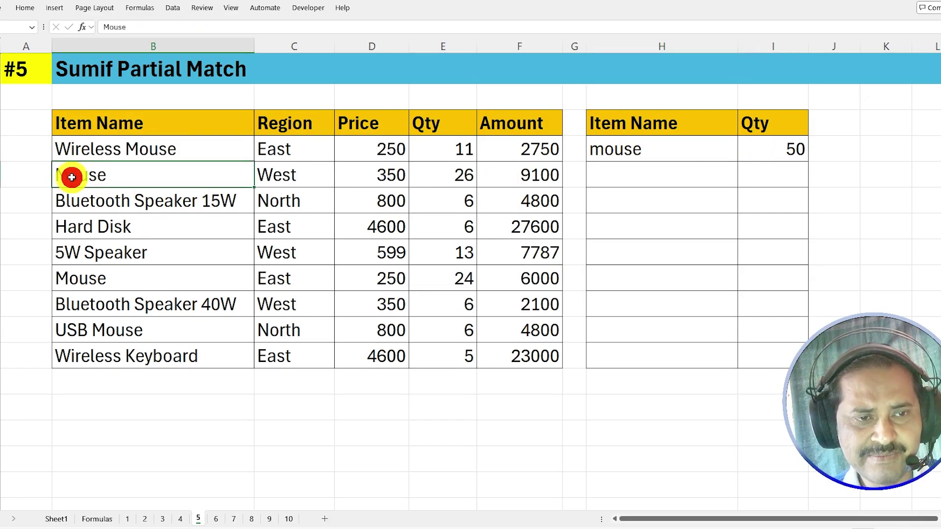
Add an asterisk wildcard on both sides of the summary's Item Name so the criterion reads *mouse*
left_click(634, 149)
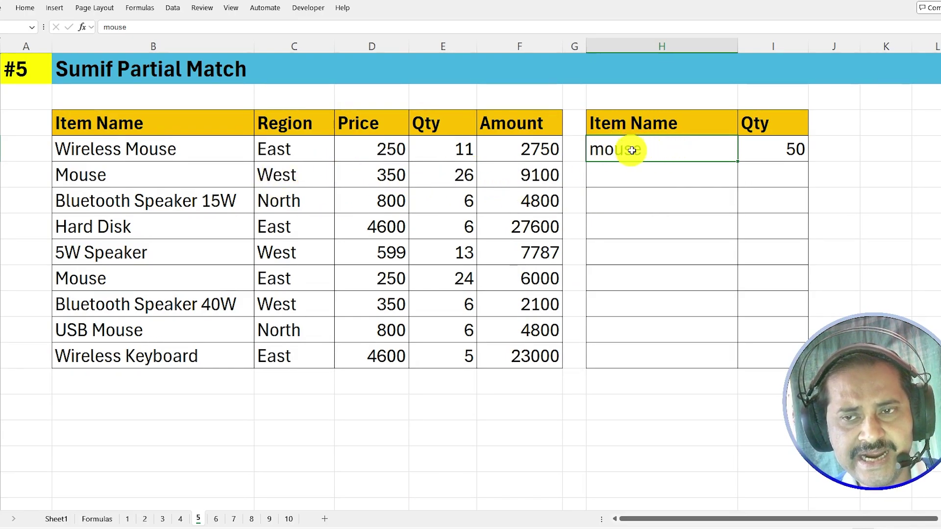
key("F2")
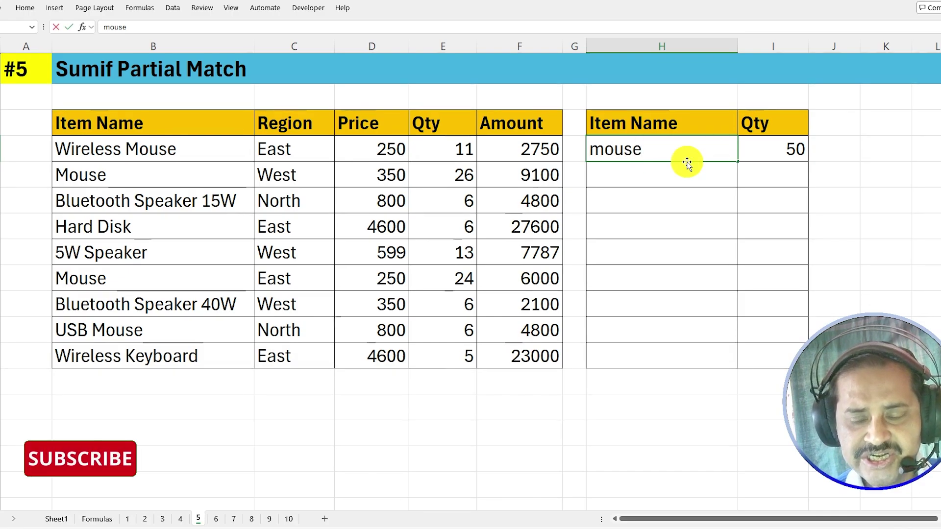
key("Home")
type("*")
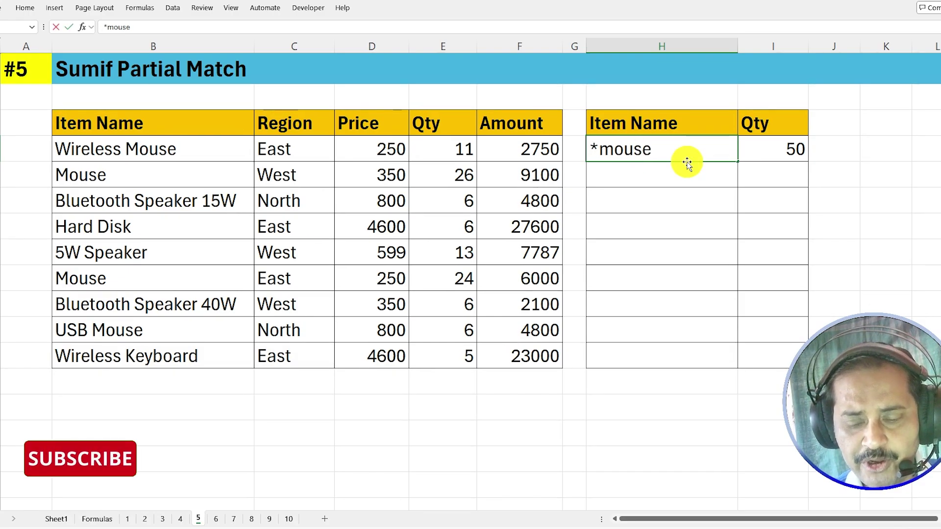
key("End")
type("*")
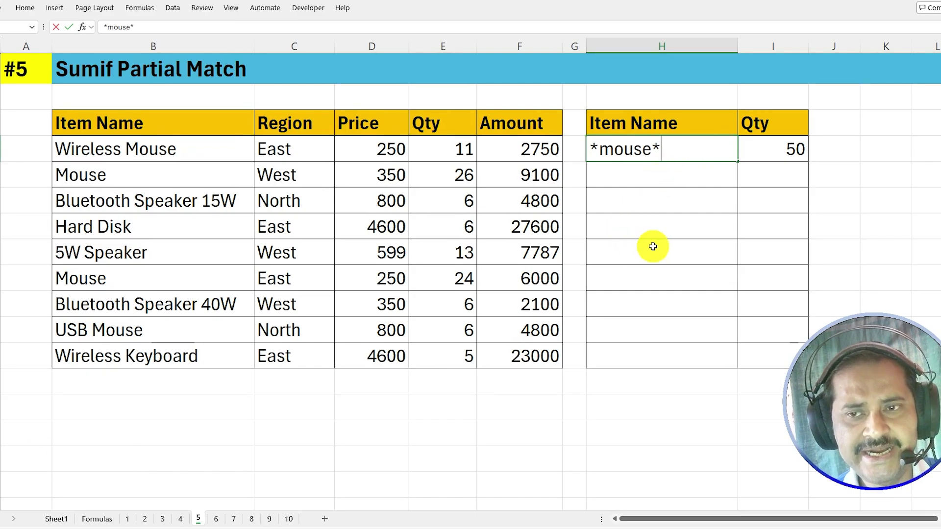
key("Return")
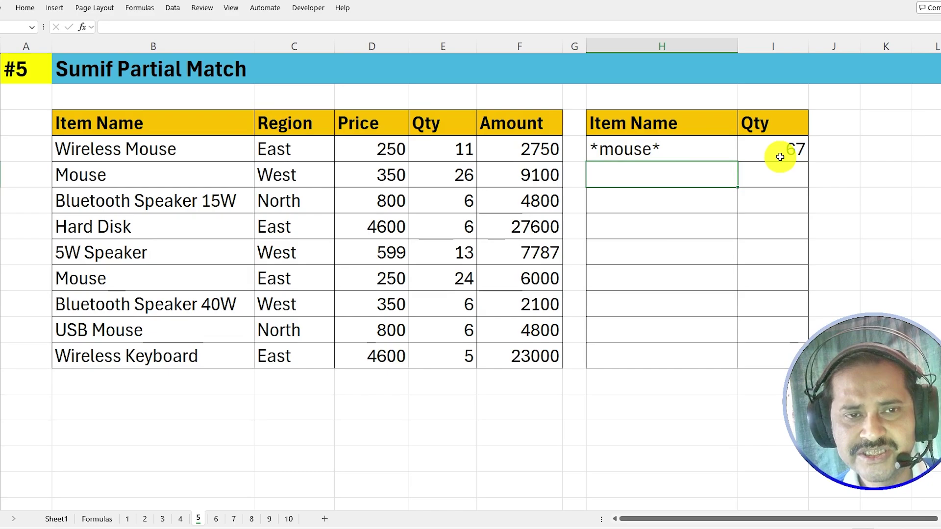
Compare the *mouse* total with the Wireless Mouse, both Mouse and USB Mouse rows in the source list
left_click_drag(112, 150, 519, 153)
left_click_drag(210, 183, 544, 189)
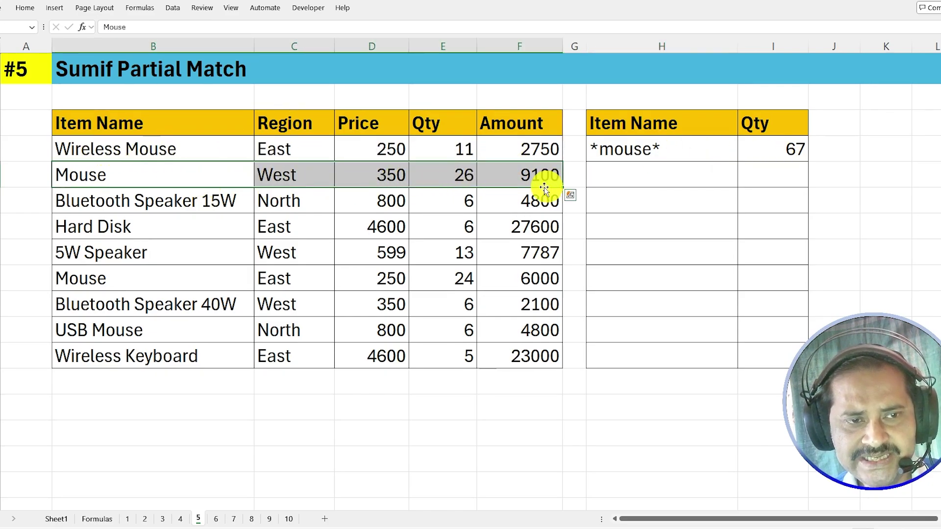
left_click_drag(101, 279, 531, 279)
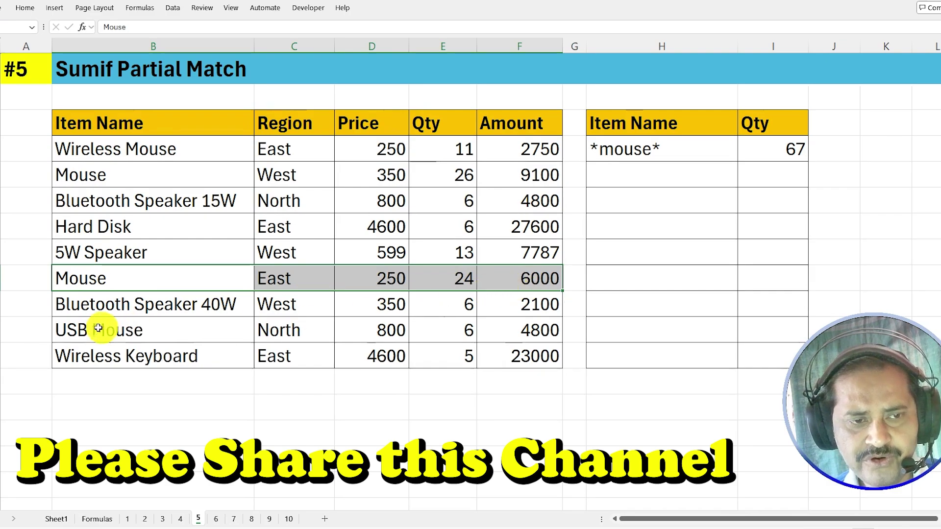
left_click_drag(98, 328, 531, 330)
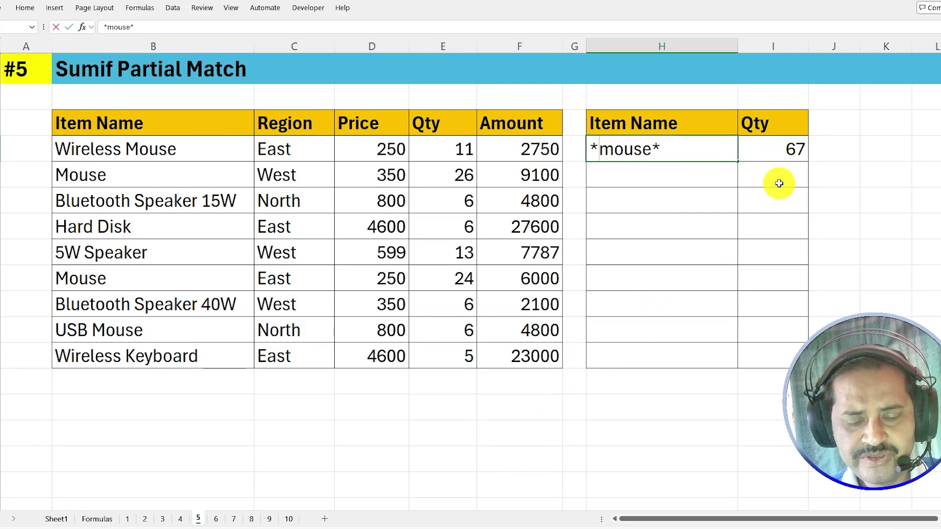
Change the summary's Item Name to mouse* and compare its total with the two plain Mouse rows
key("Return")
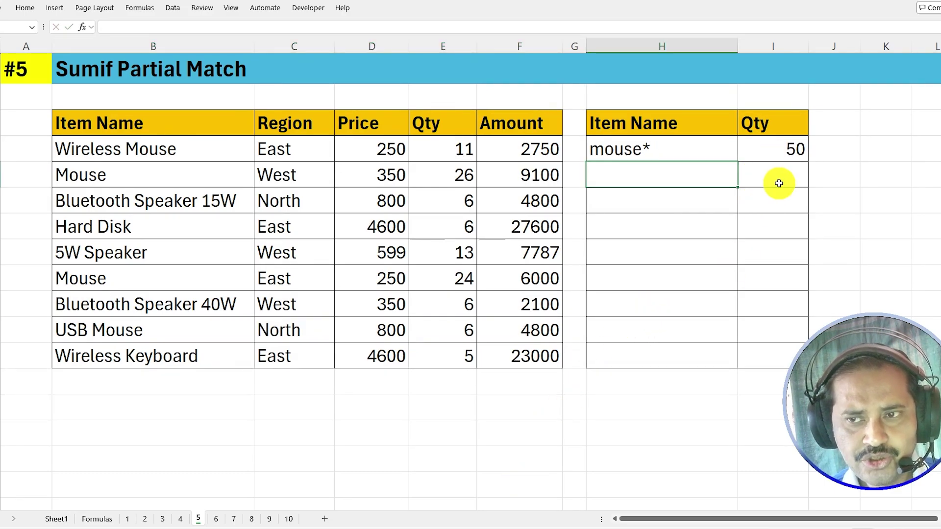
left_click(674, 152)
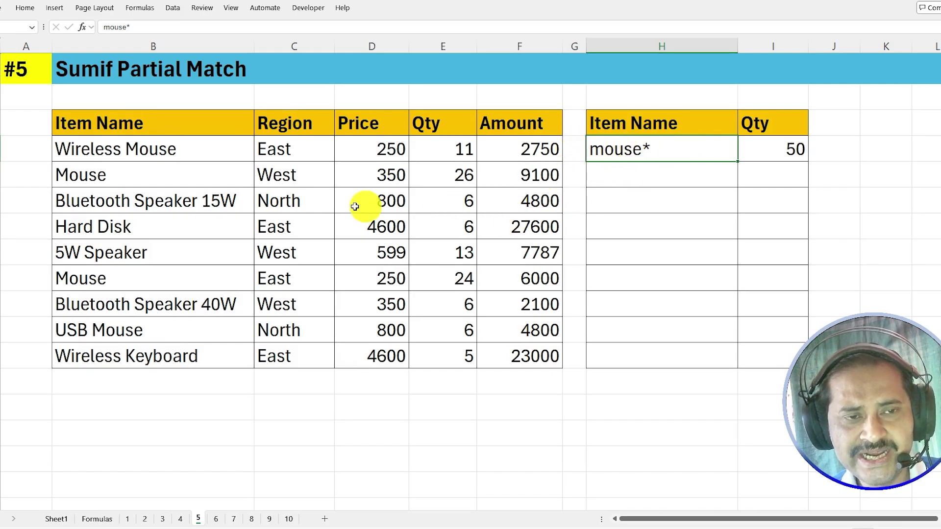
left_click(86, 177)
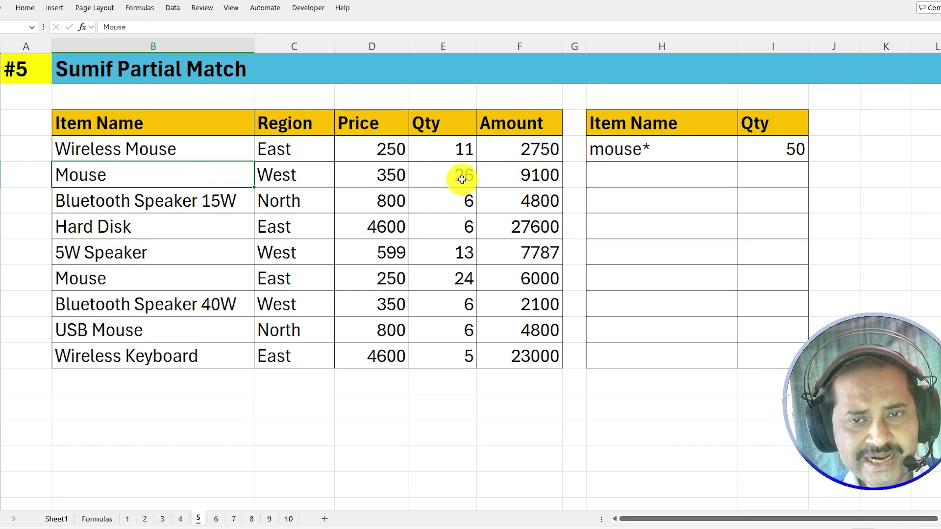
left_click(109, 280)
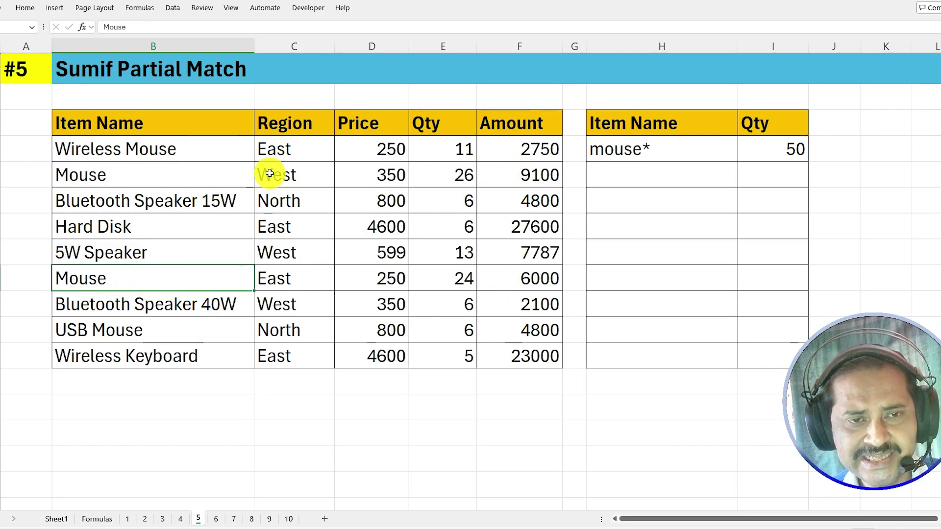
Change the summary's Item Name to *mouse and check its total against the USB Mouse row
double_click(630, 149)
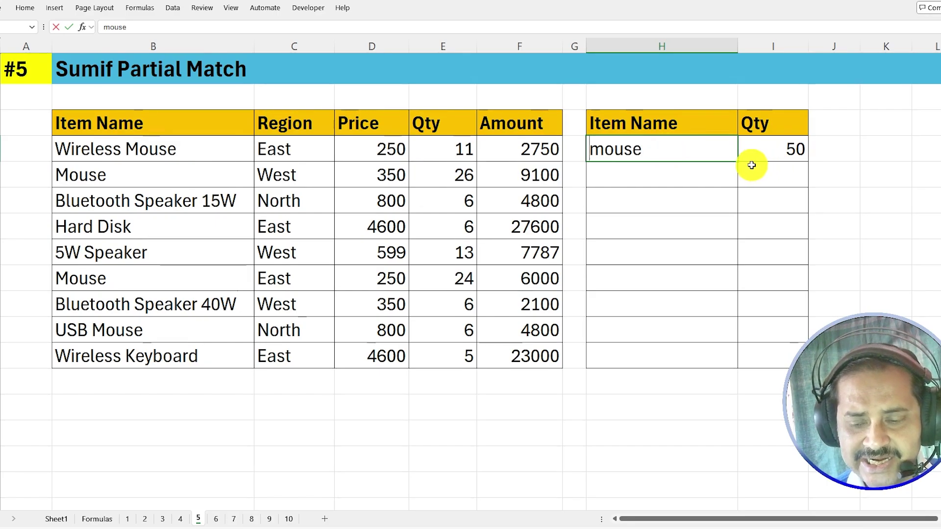
type("*")
key("Return")
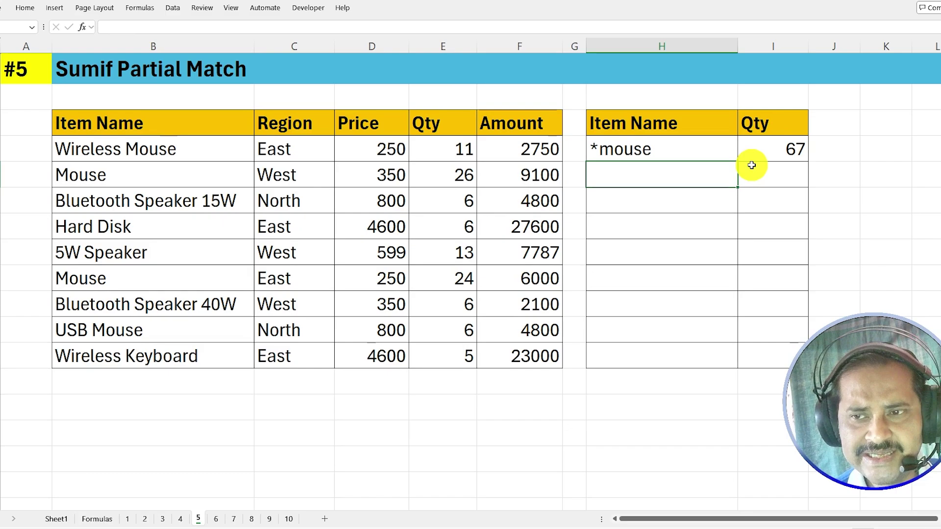
left_click(719, 149)
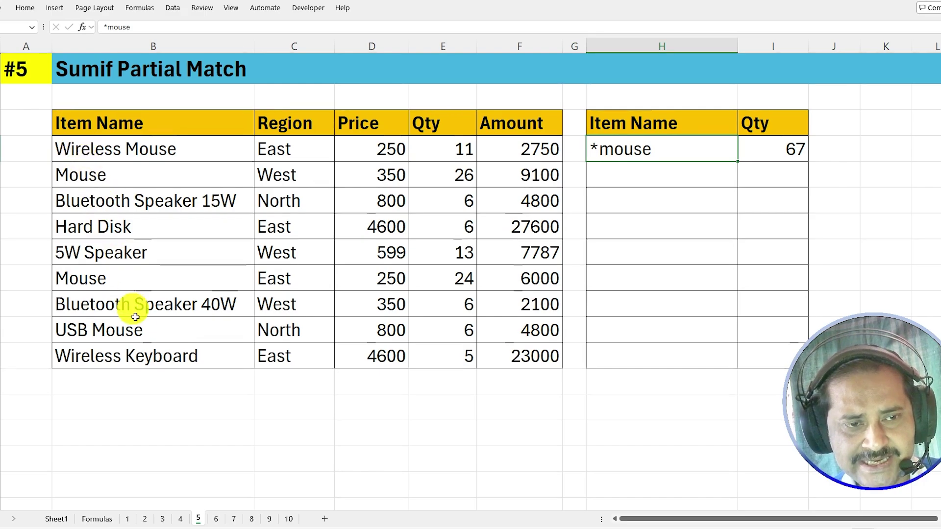
left_click(101, 326)
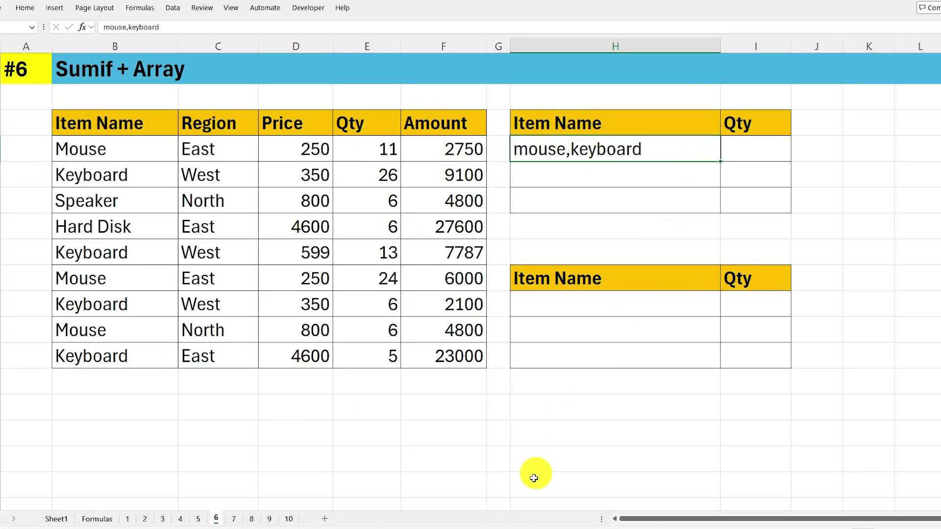
On sheet 6, enter =SUMIF(B4:B12,{"mouse","keyboard"},E4:E12) in the Qty cell I4 beside mouse,keyboard
left_click(783, 152)
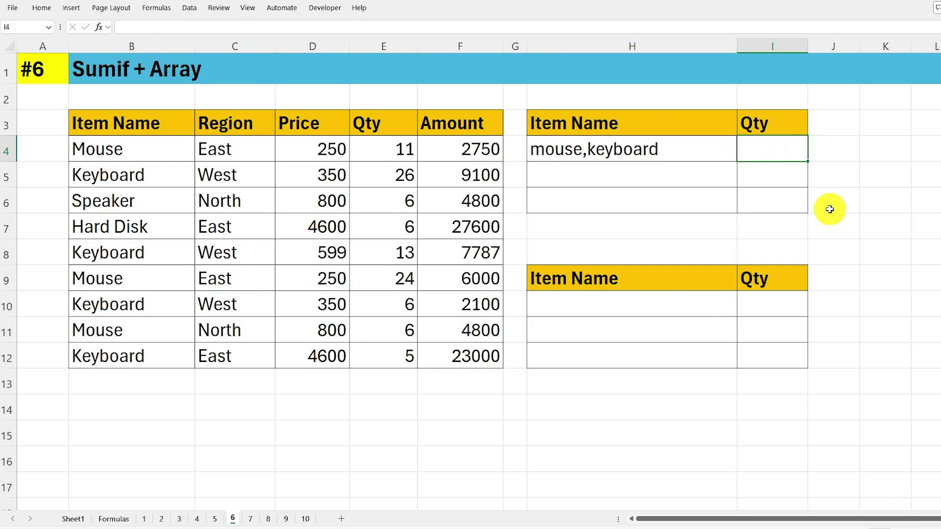
type("=sumif")
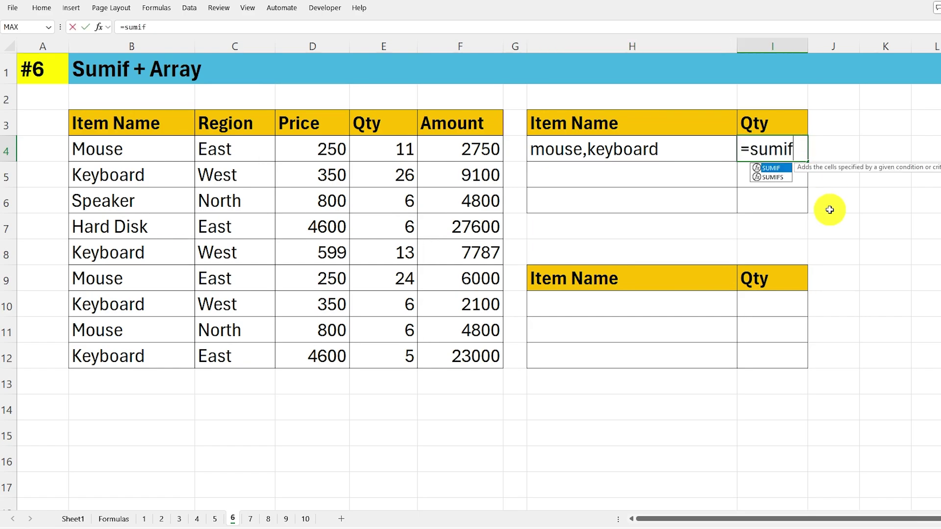
left_click(193, 27)
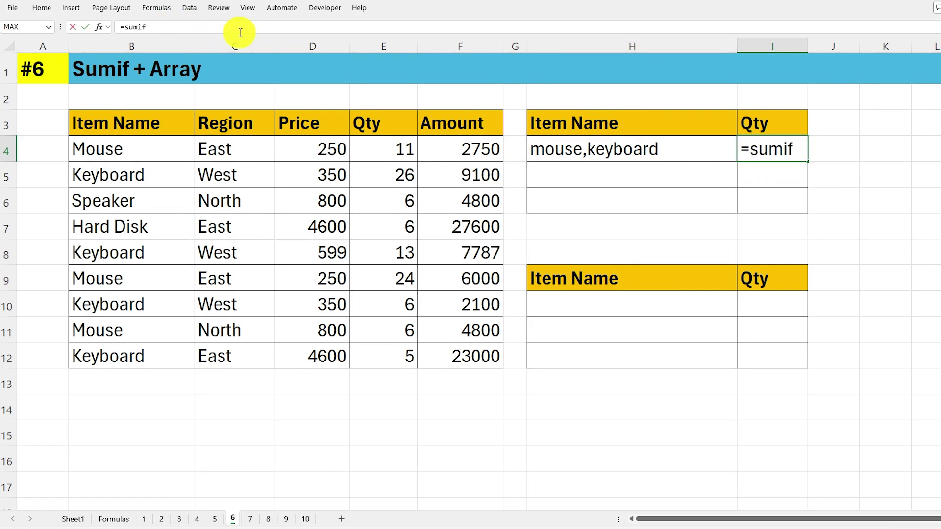
type("(")
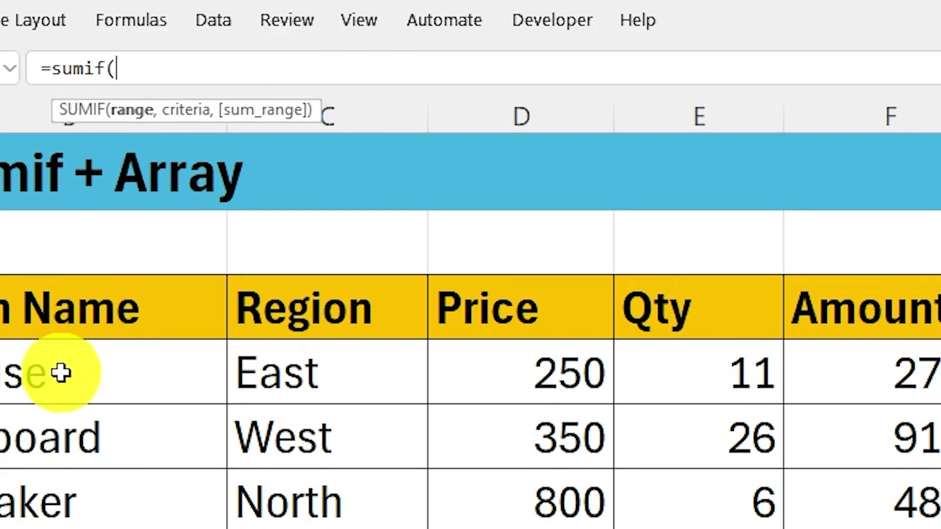
left_click_drag(60, 374, 52, 528)
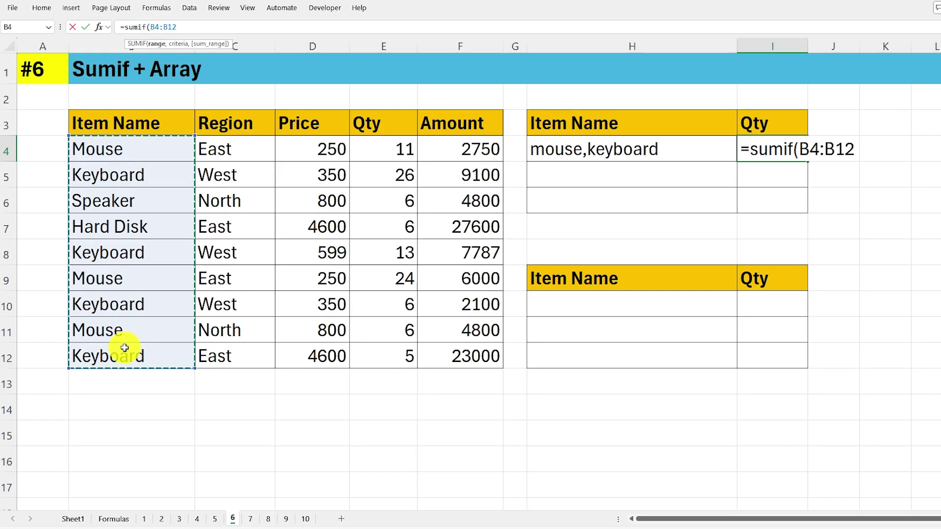
type(",")
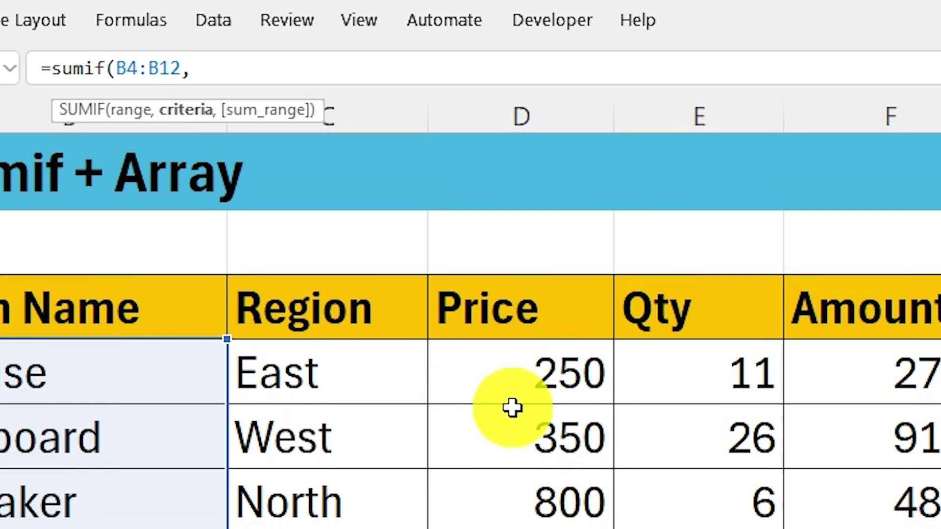
type("\"mouse\",\"keyboard")
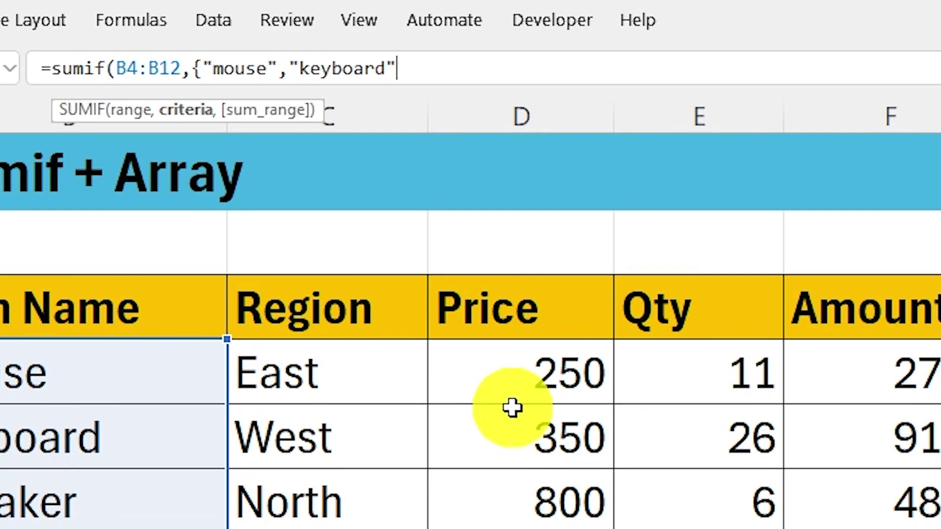
type(",")
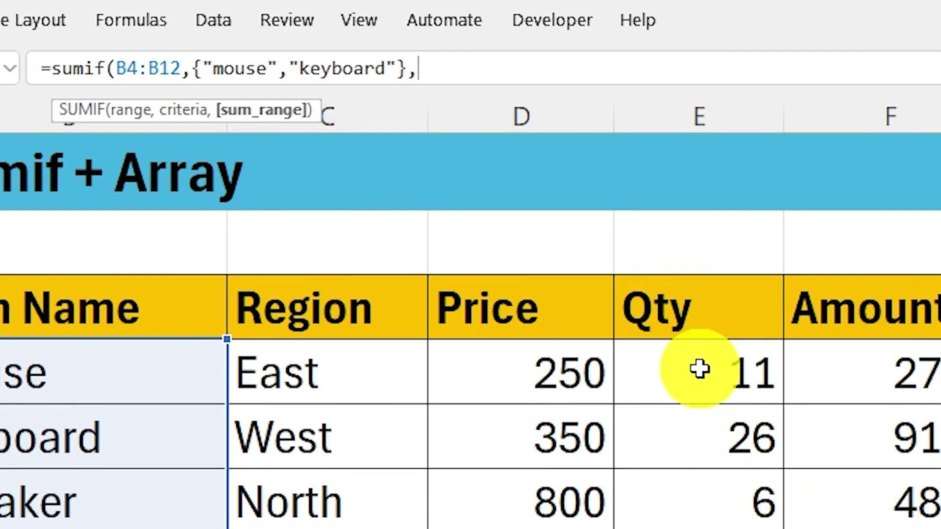
left_click_drag(699, 370, 697, 528)
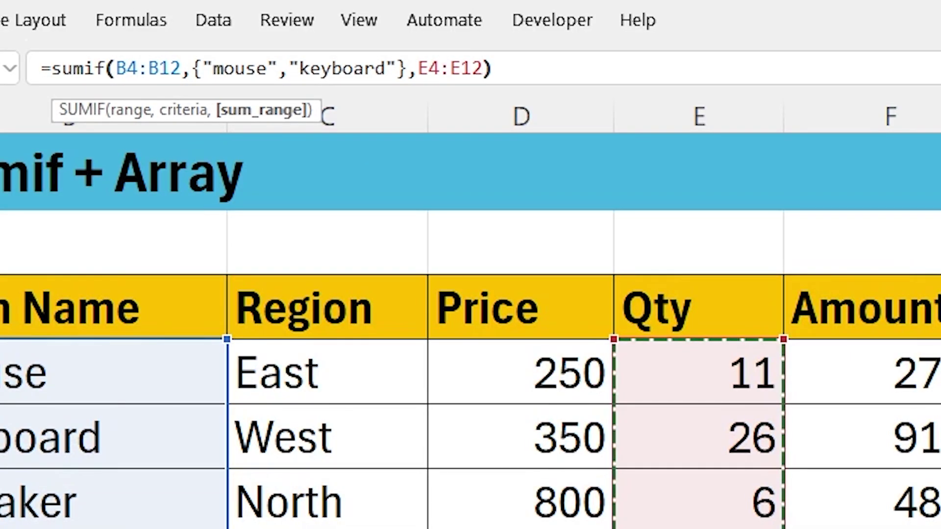
key("Return")
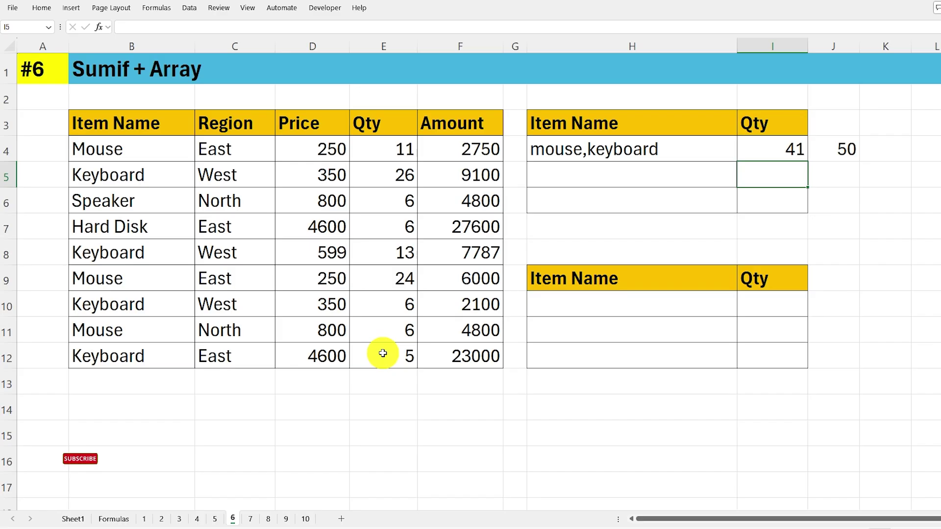
Inspect the two spilled quantities and wrap the SUMIF in I4 with SUM to combine mouse and keyboard into one total
left_click(771, 150)
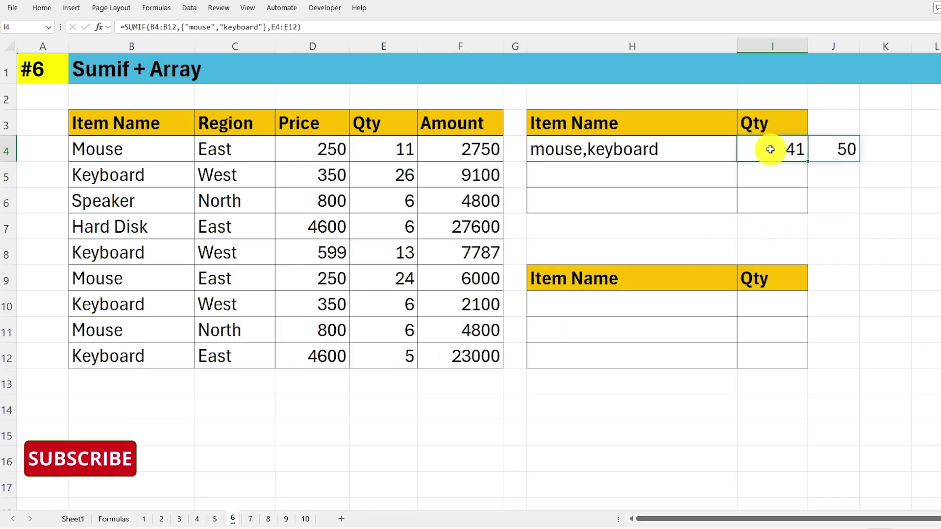
left_click(843, 149)
left_click(771, 148)
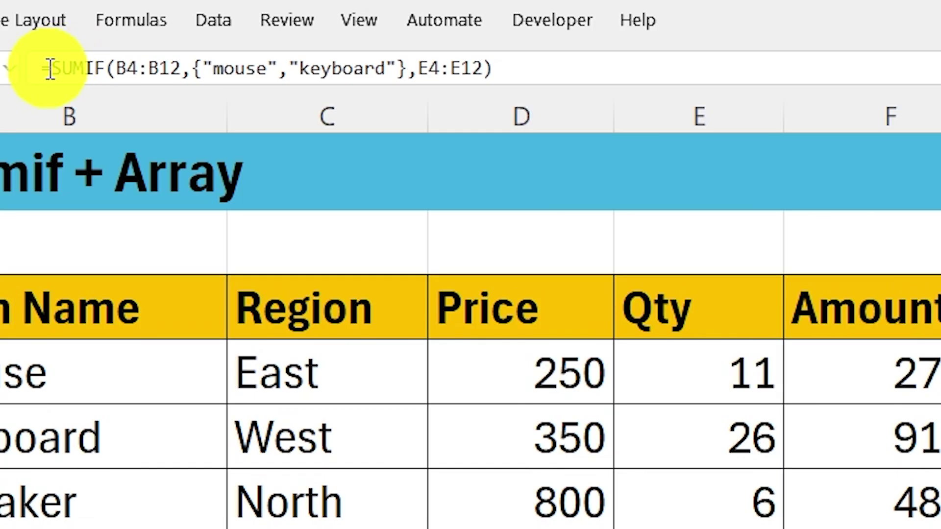
left_click(51, 68)
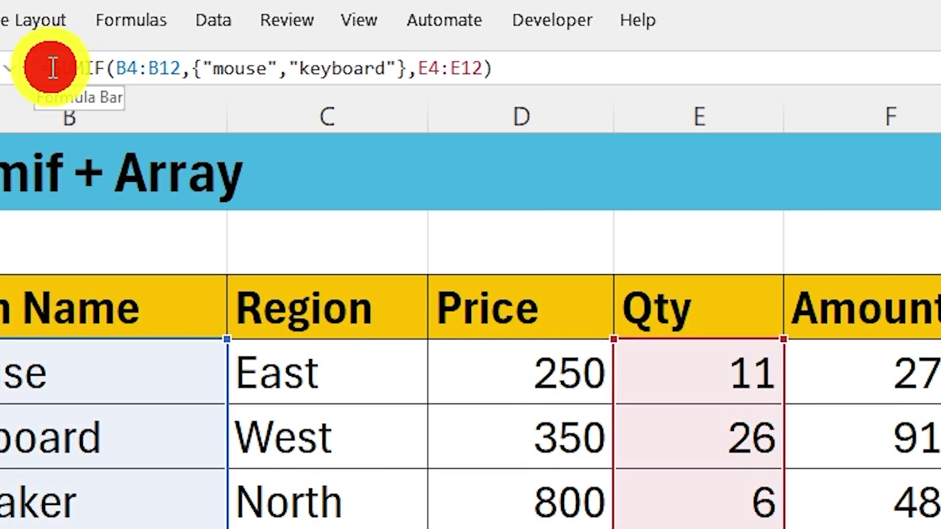
type("sum")
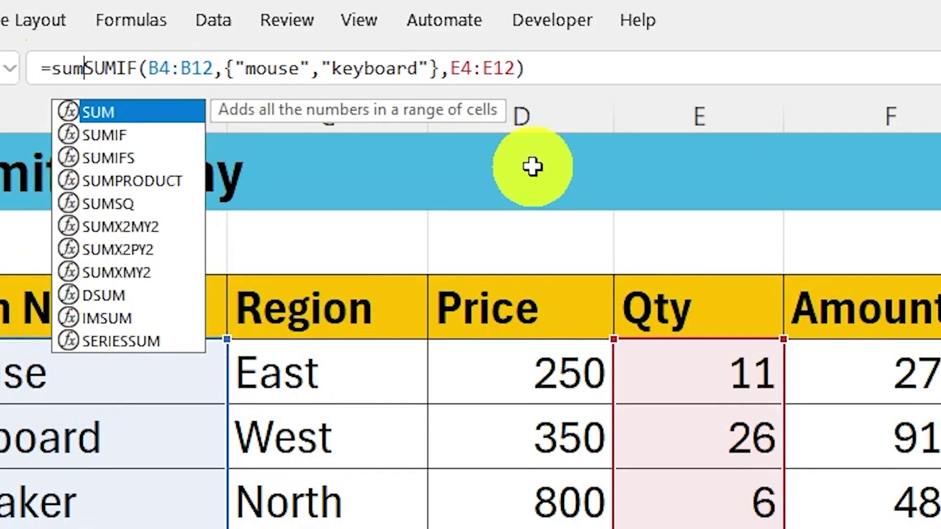
type("(")
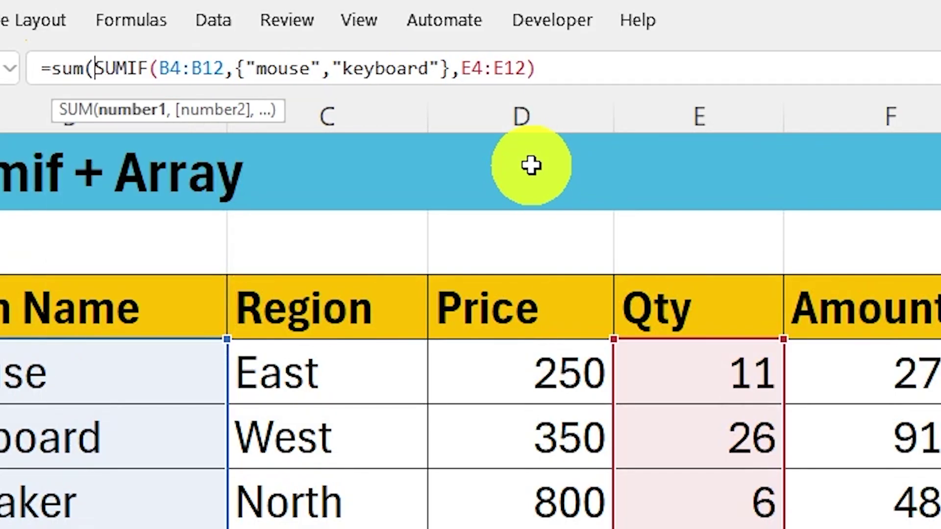
left_click(597, 77)
key("Return")
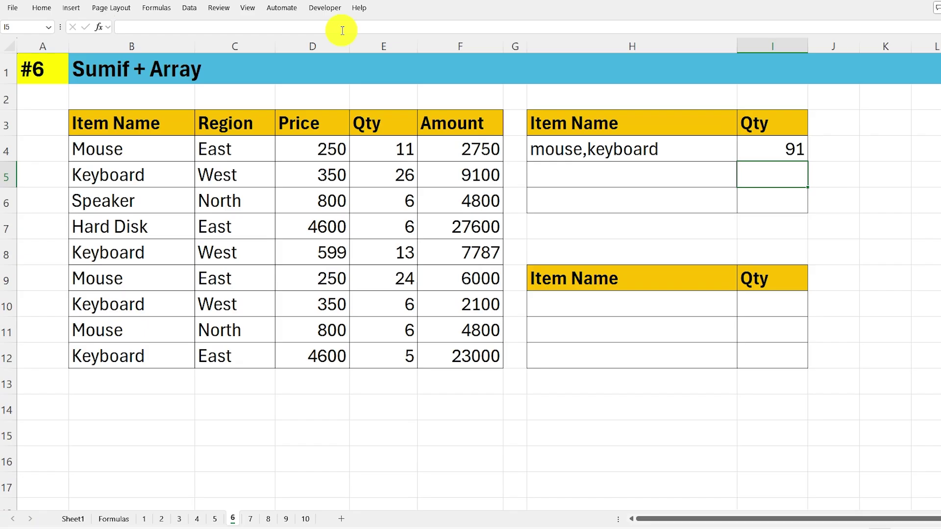
Add "speaker" to the criteria array of the SUM and SUMIF formula in Qty cell I4
left_click(599, 150)
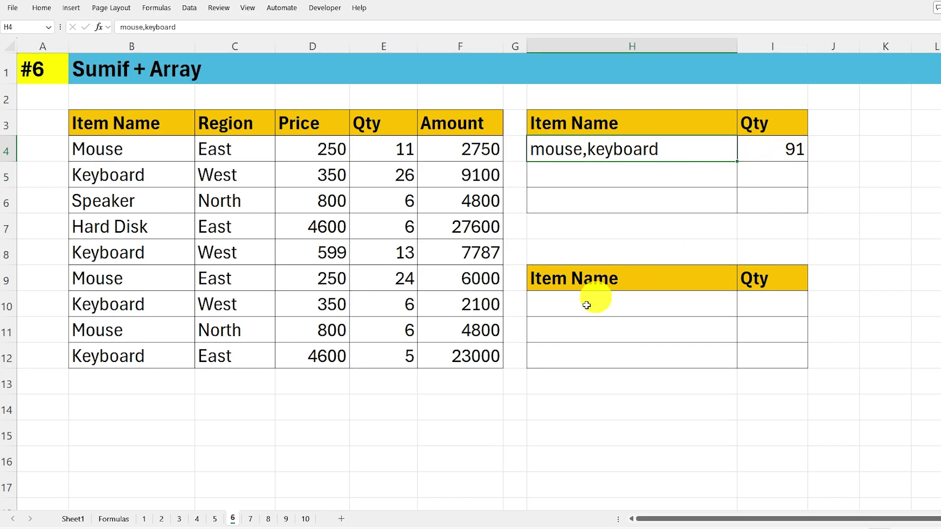
left_click(750, 149)
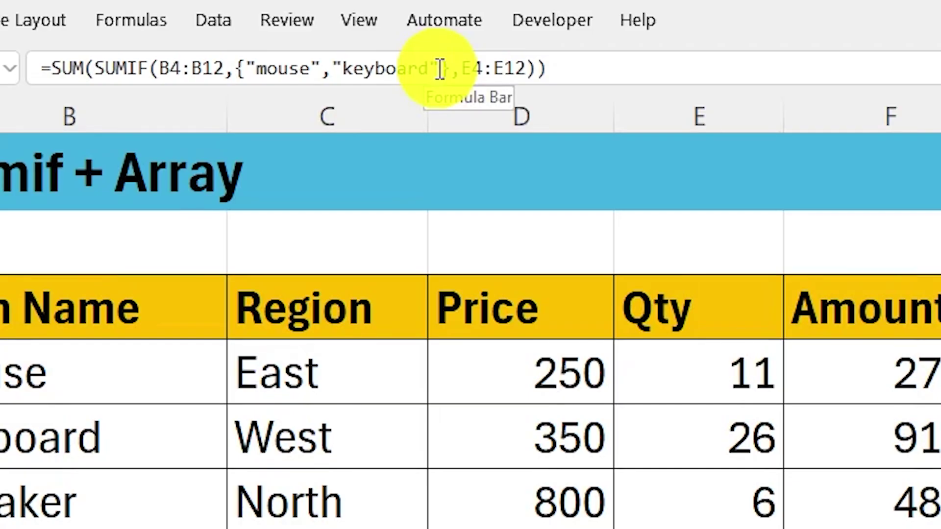
left_click(440, 69)
type(",\"")
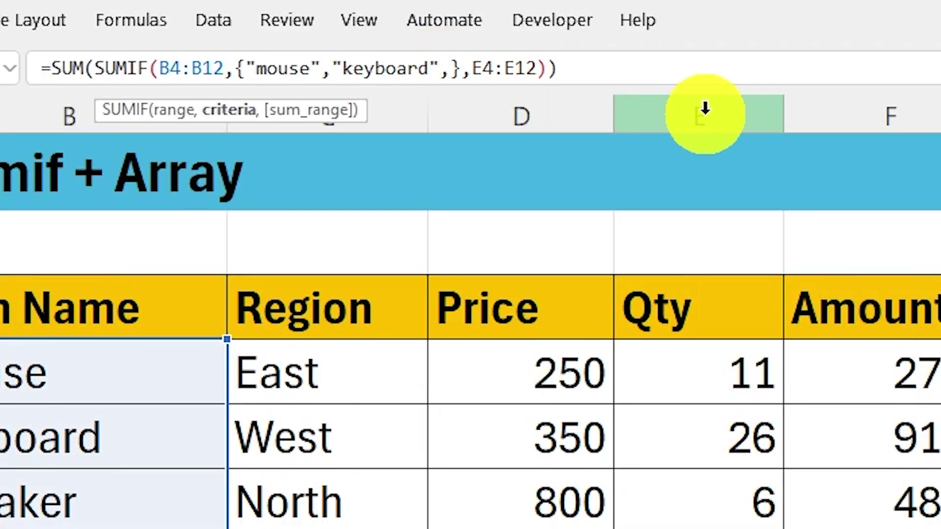
type("speaker")
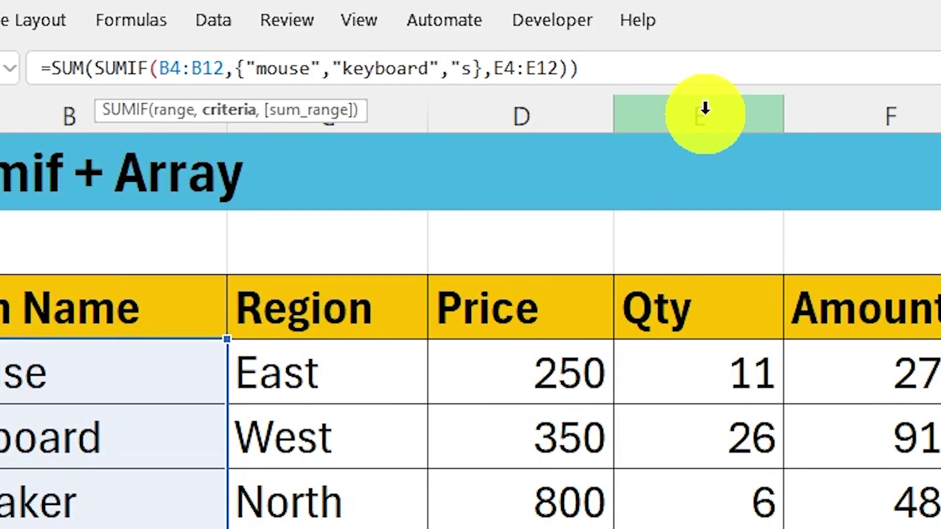
type("\"")
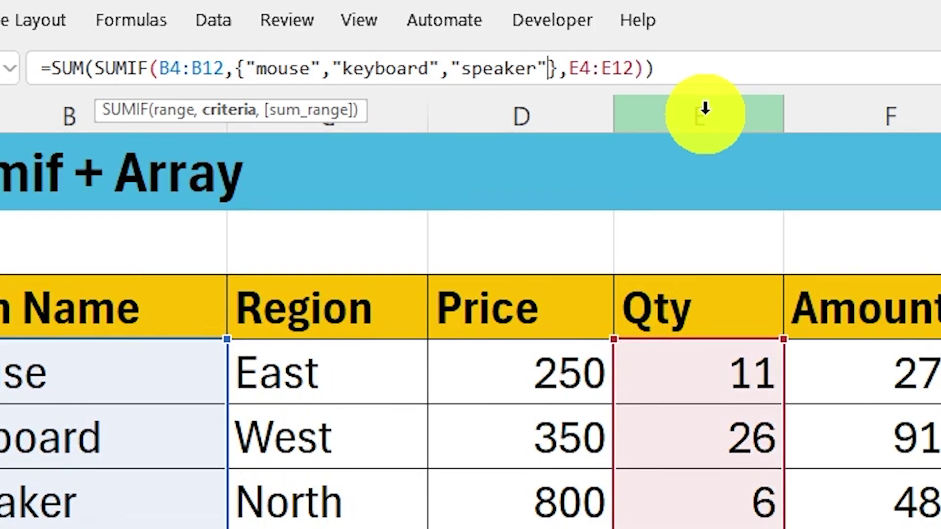
key("Return")
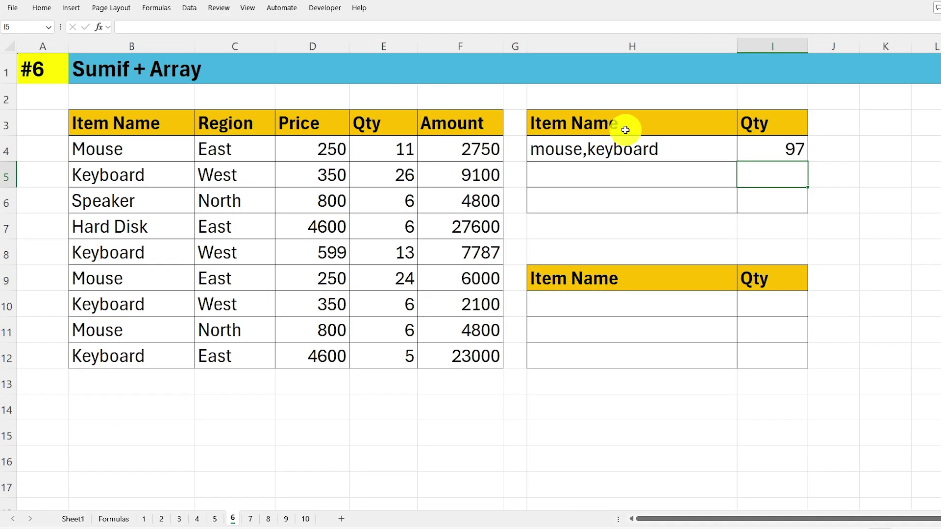
Review the three-item array formula in Qty cell I4 and leave it without editing
left_click(799, 156)
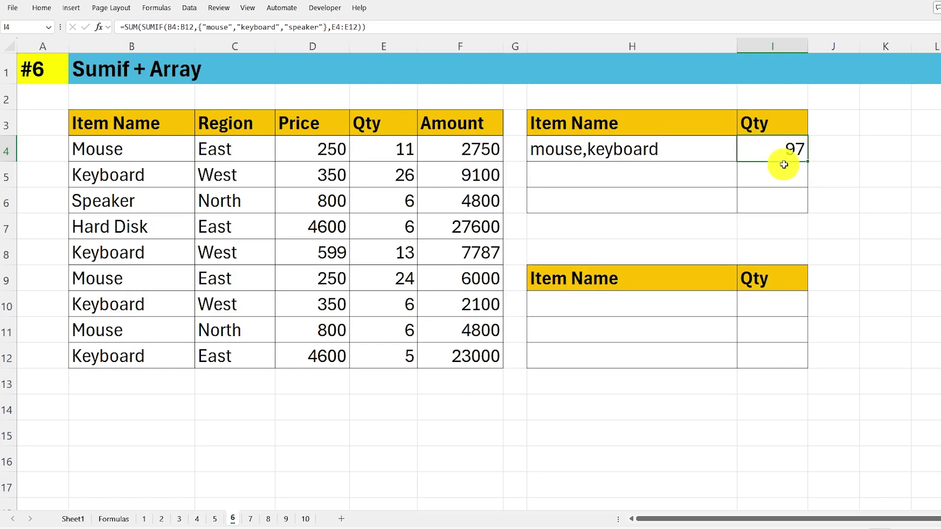
left_click(384, 27)
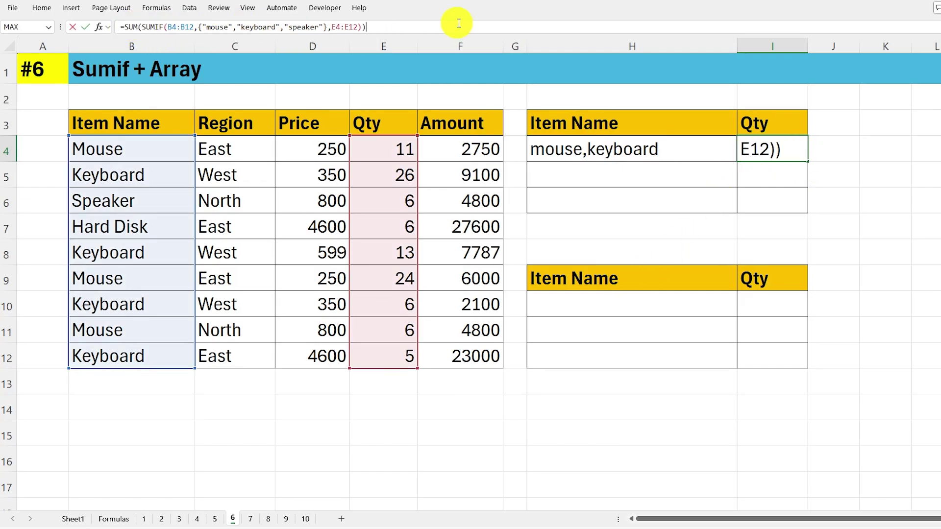
left_click(760, 149)
key("Escape")
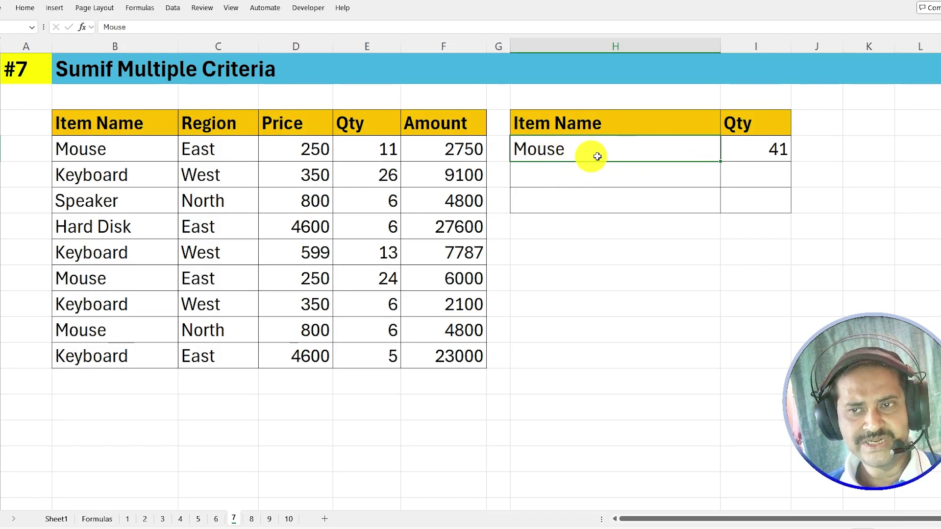
On sheet 7, add Keyboard and Speaker below Mouse in the summary's Item Name column, cells H5 and H6
left_click(581, 170)
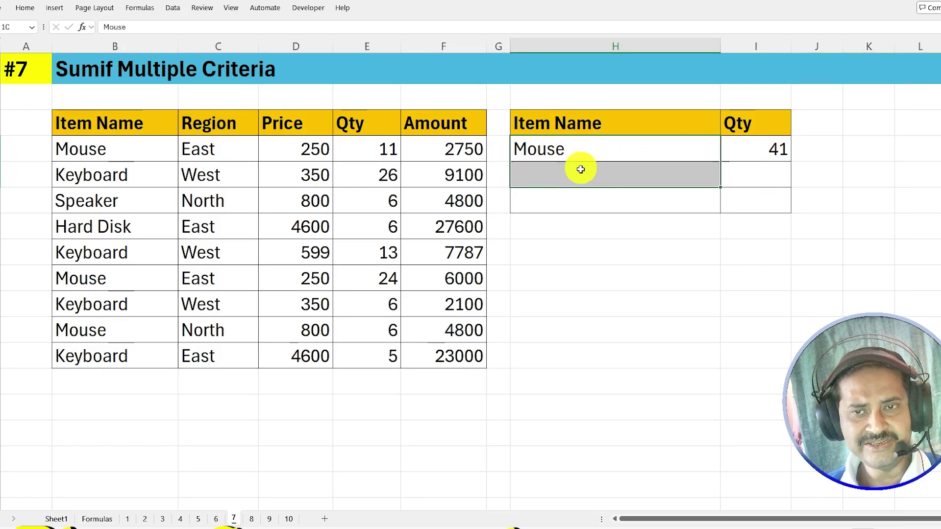
left_click_drag(581, 170, 543, 180)
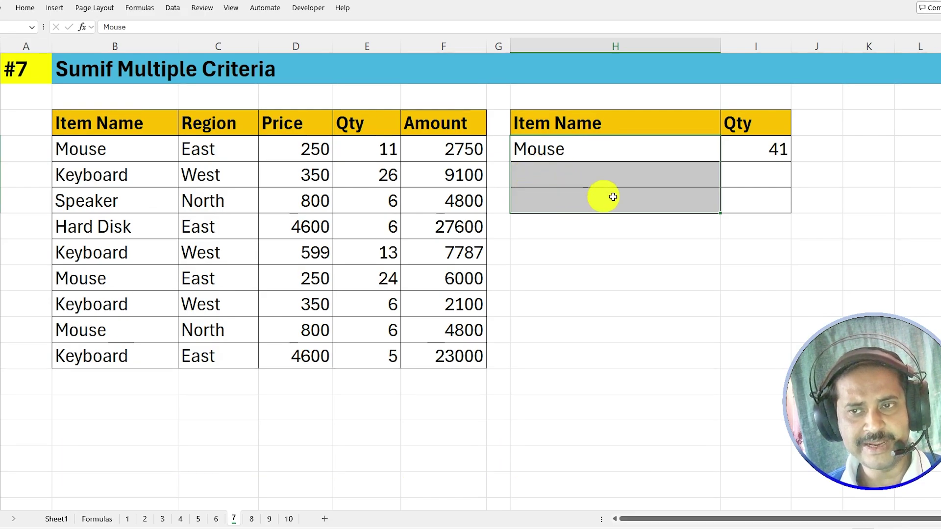
left_click(575, 179)
type("Keyboard")
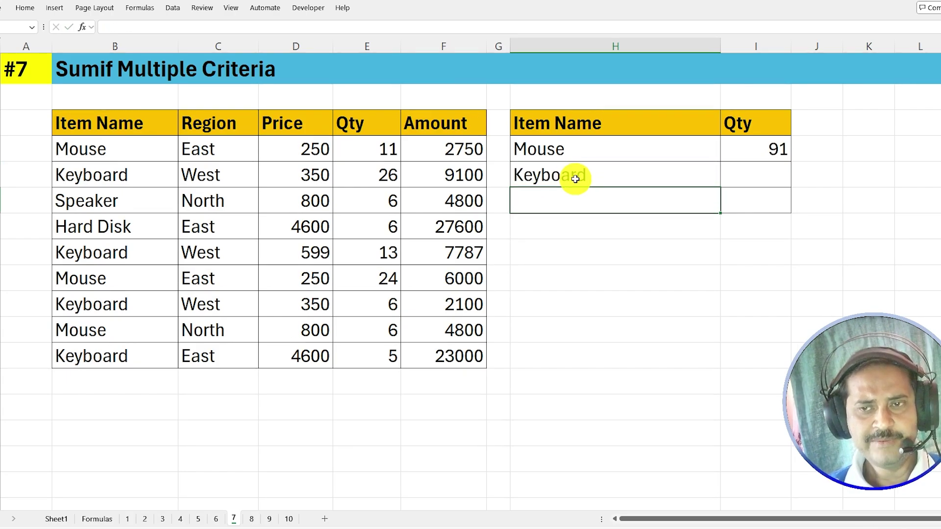
key("Return")
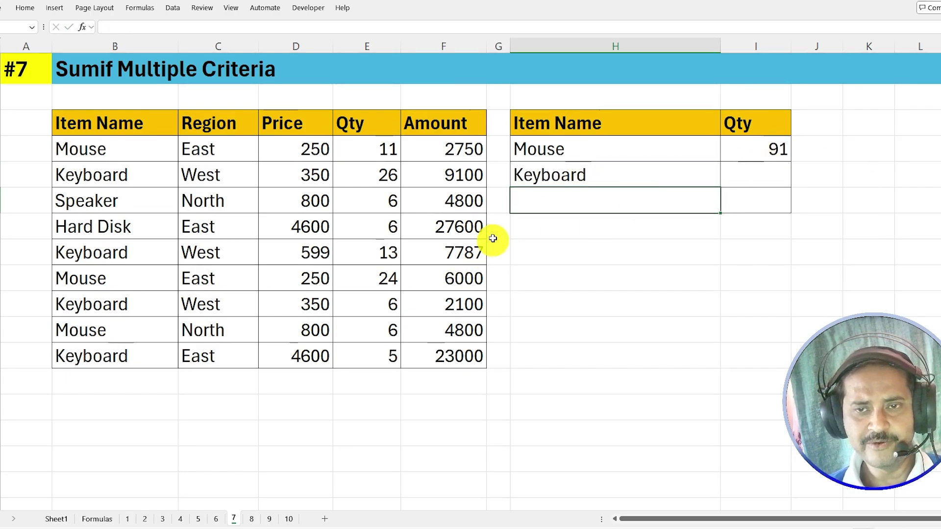
type("Speaker")
key("Return")
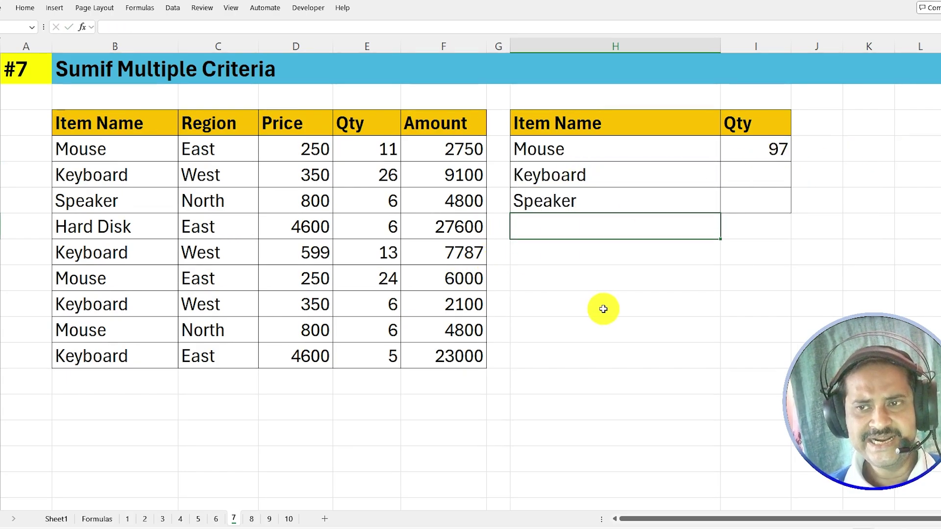
Clear the Qty formula in I4 and begin a new one with =sumif(B4:B12,H4,E4:E12) for Mouse
left_click(595, 176)
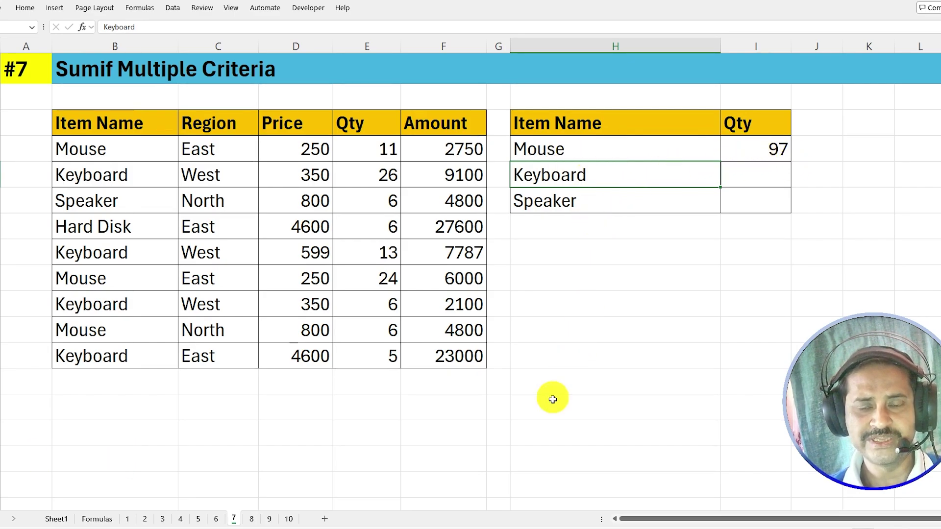
left_click(746, 149)
key("Delete")
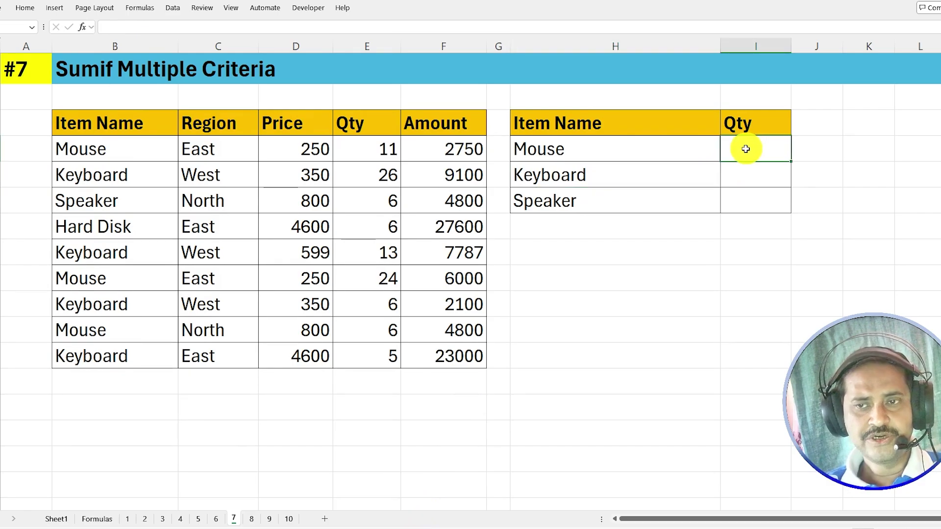
type("=sumif")
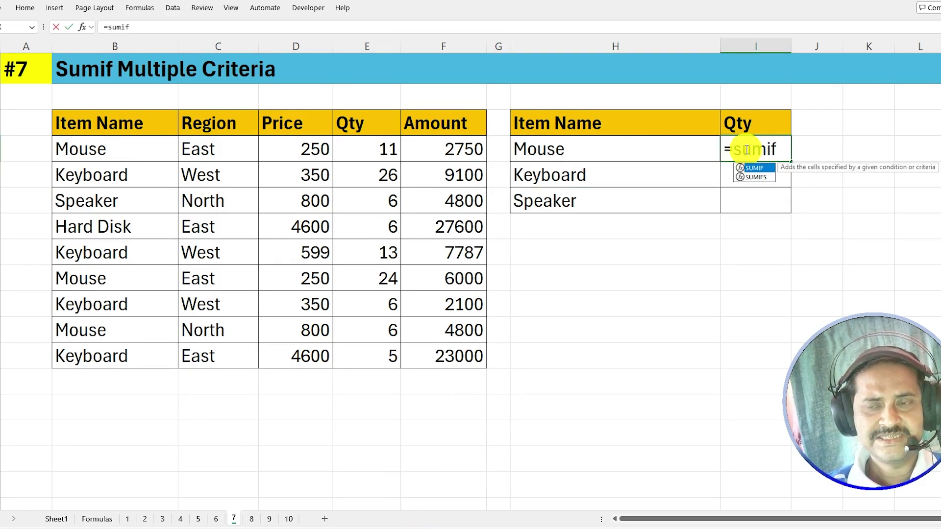
type("(")
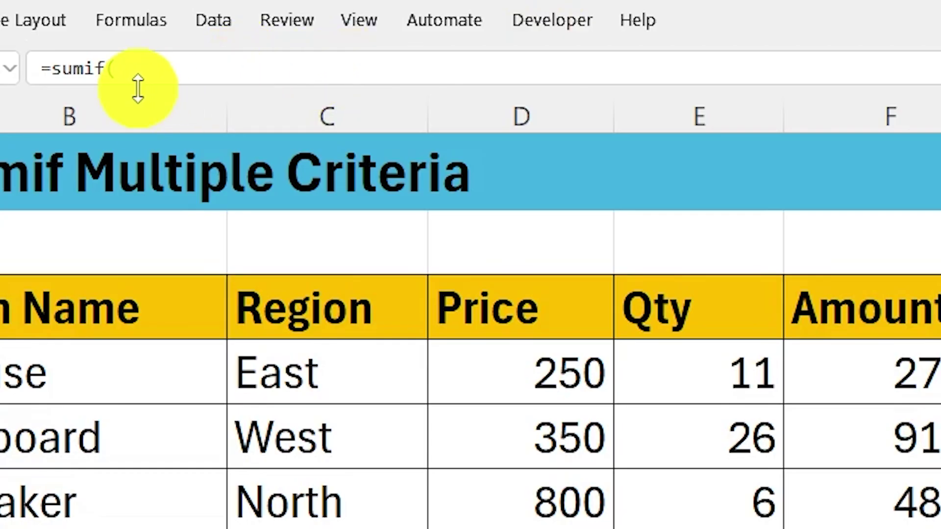
left_click(135, 28)
left_click_drag(122, 149, 132, 351)
type(",")
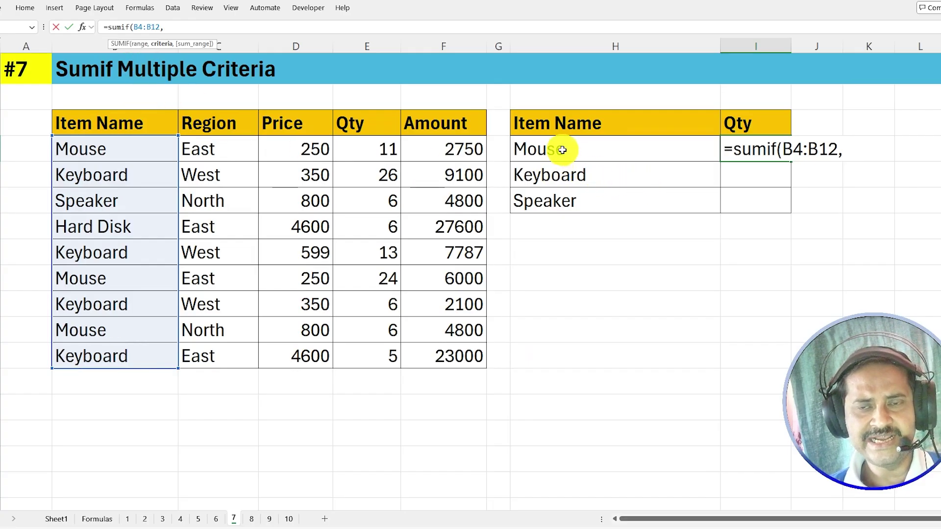
left_click(562, 150)
type(",")
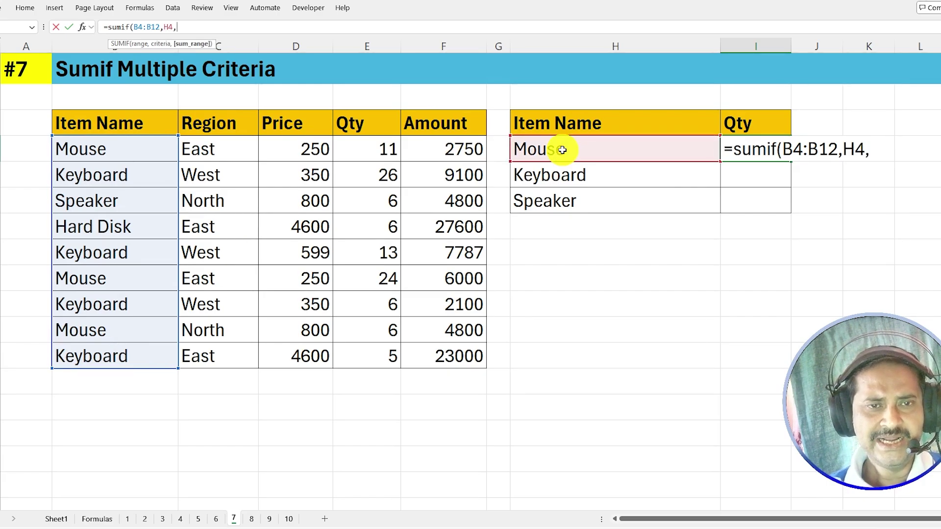
left_click(361, 146)
left_click_drag(361, 146, 370, 355)
type(")")
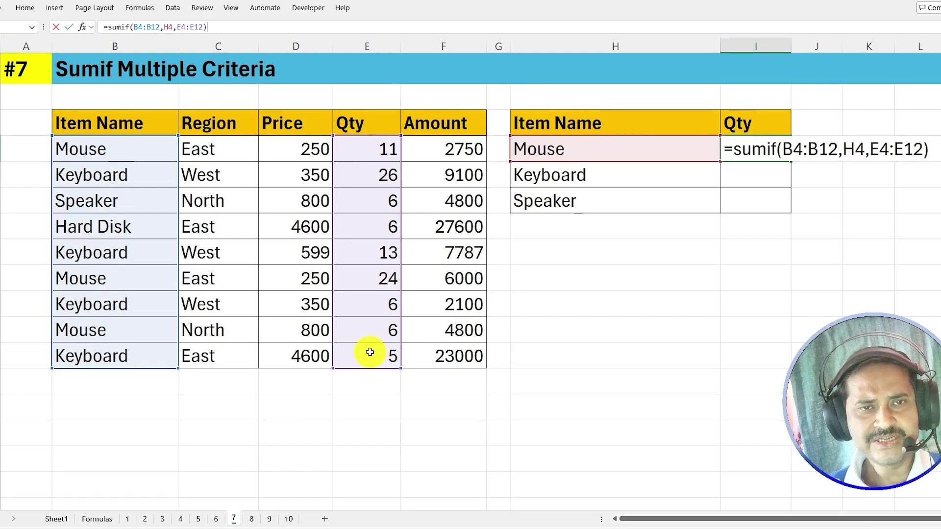
Extend the I4 formula with +sumif(B4:B12,H5,E4:E12) to include the Keyboard quantities
type("+sumif(")
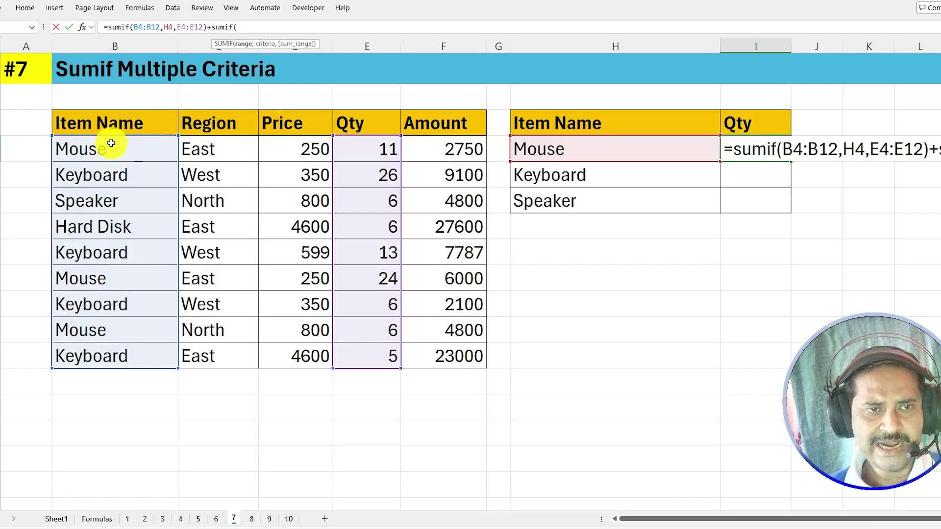
left_click_drag(116, 147, 114, 354)
type(",")
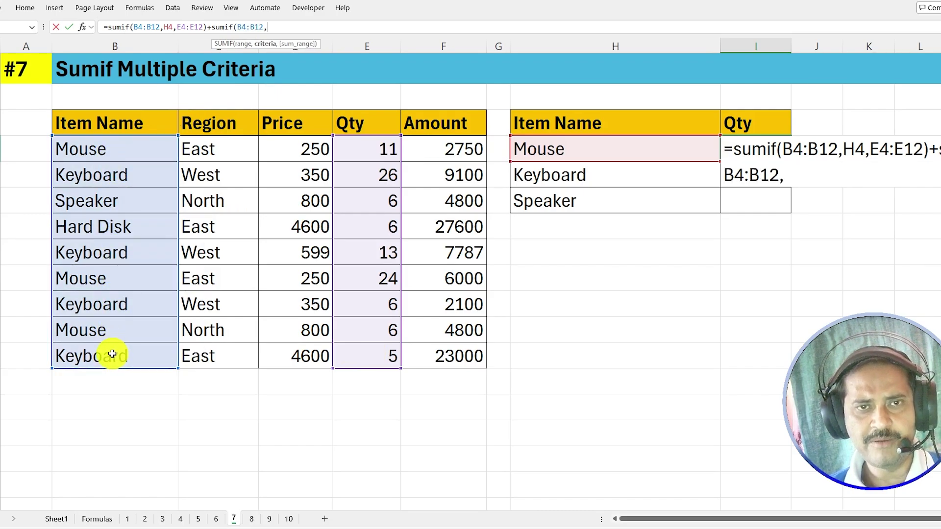
left_click(546, 178)
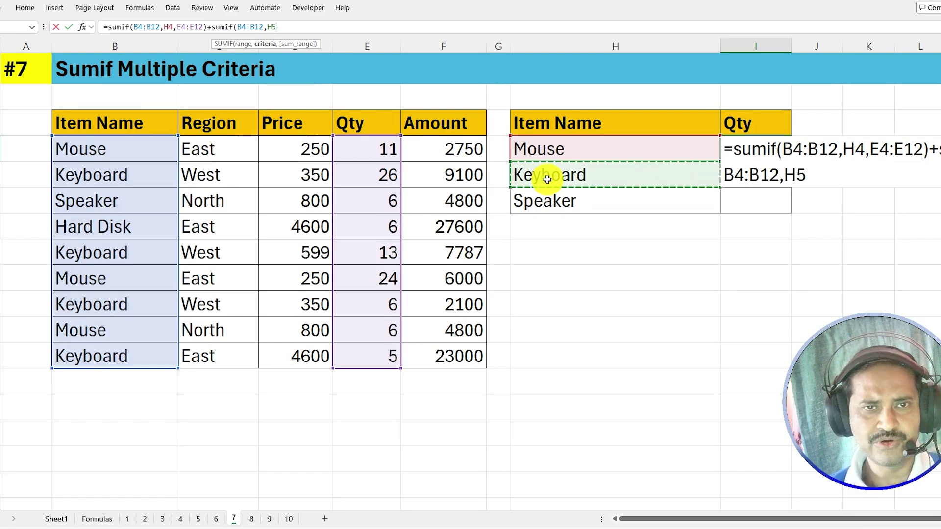
type(",")
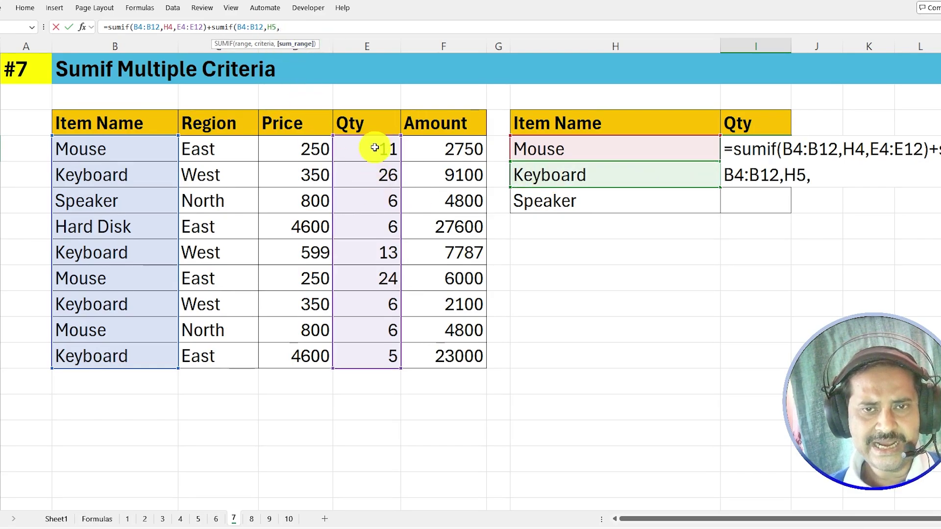
left_click_drag(375, 147, 366, 351)
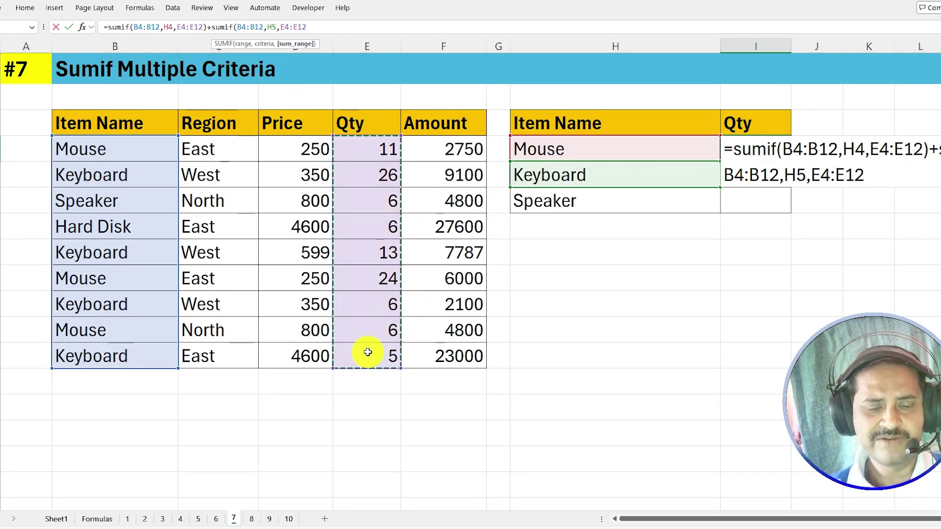
type(")+")
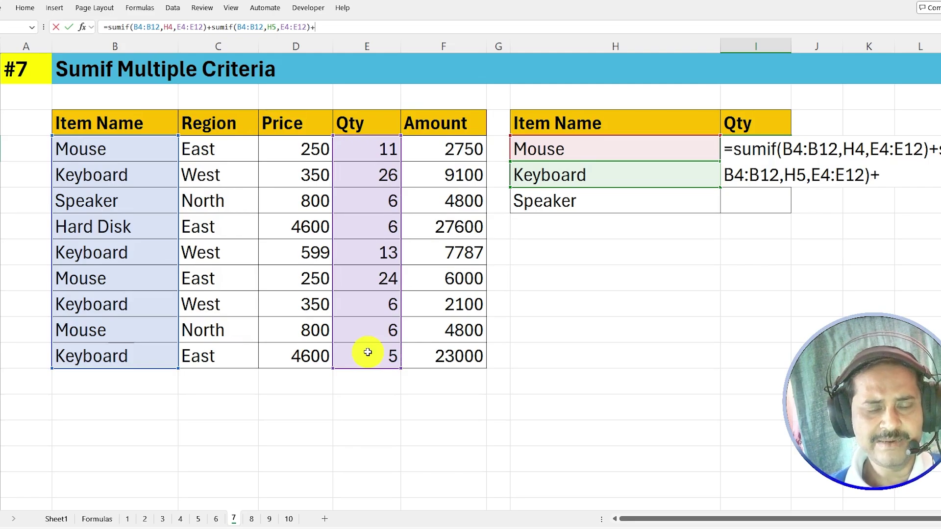
Complete the I4 formula with a third term, sumif(B4:B12,H6,E4:E12), for Speaker and enter it
type("sumif(")
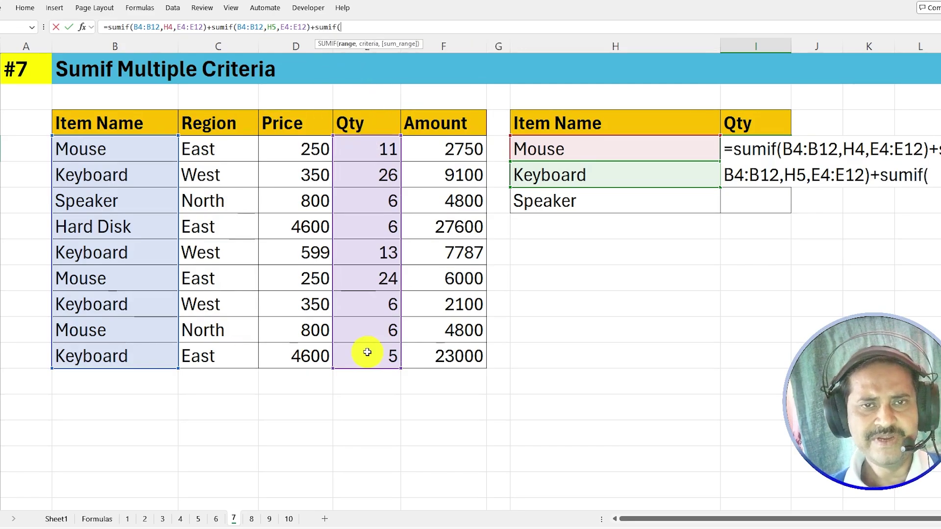
left_click_drag(123, 149, 120, 356)
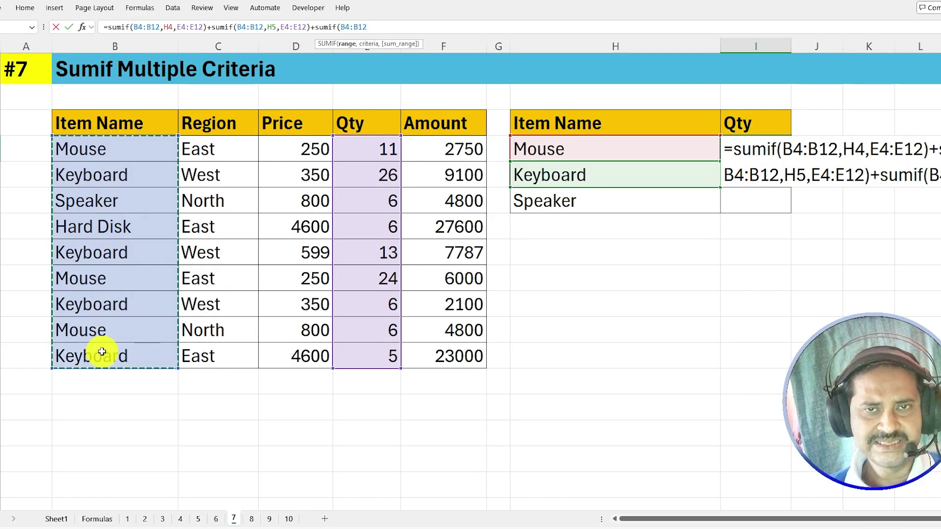
type(",")
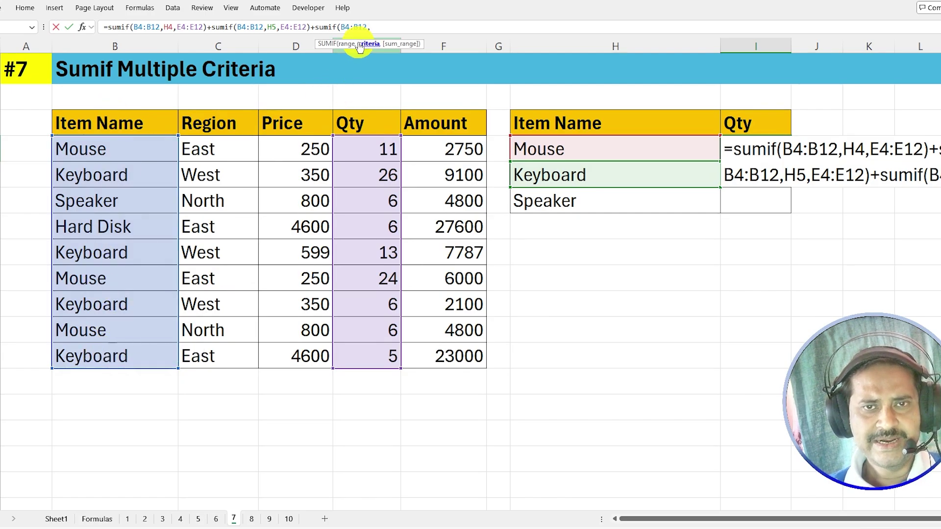
left_click(568, 204)
type(",")
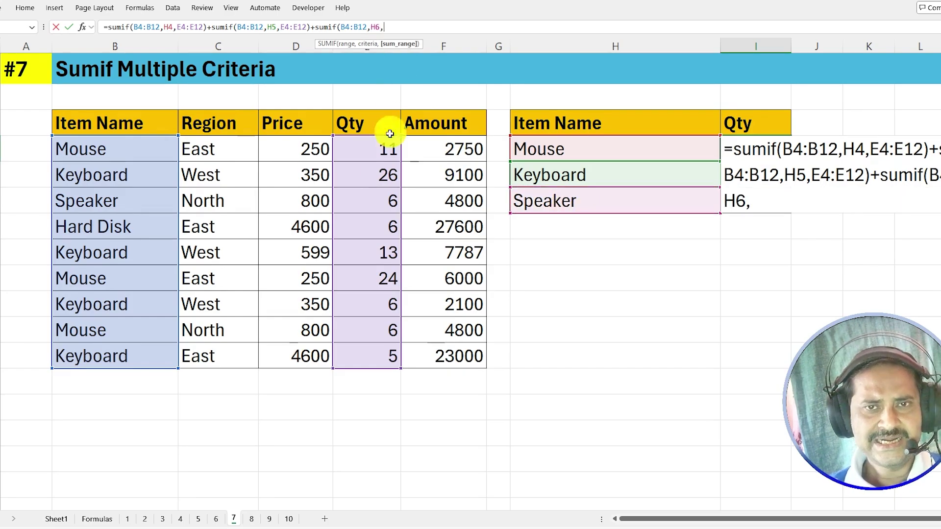
left_click_drag(369, 154, 382, 351)
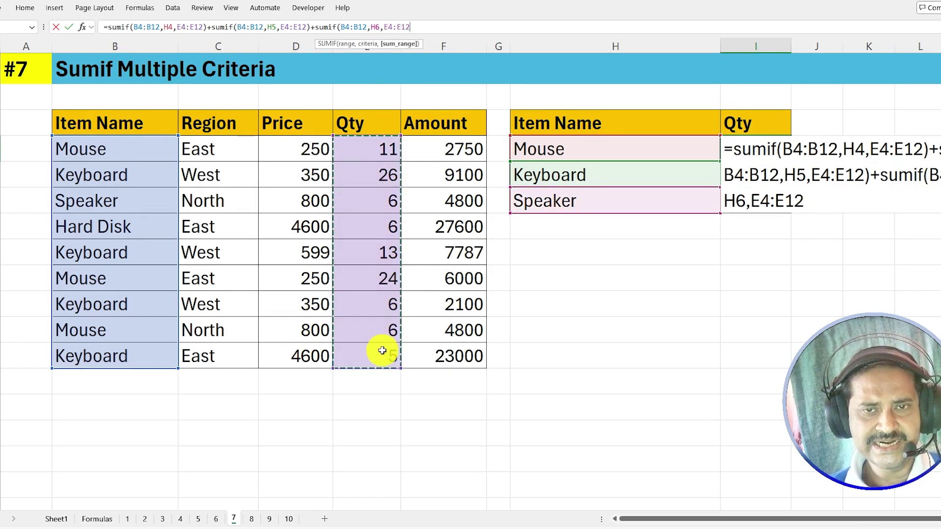
type(")")
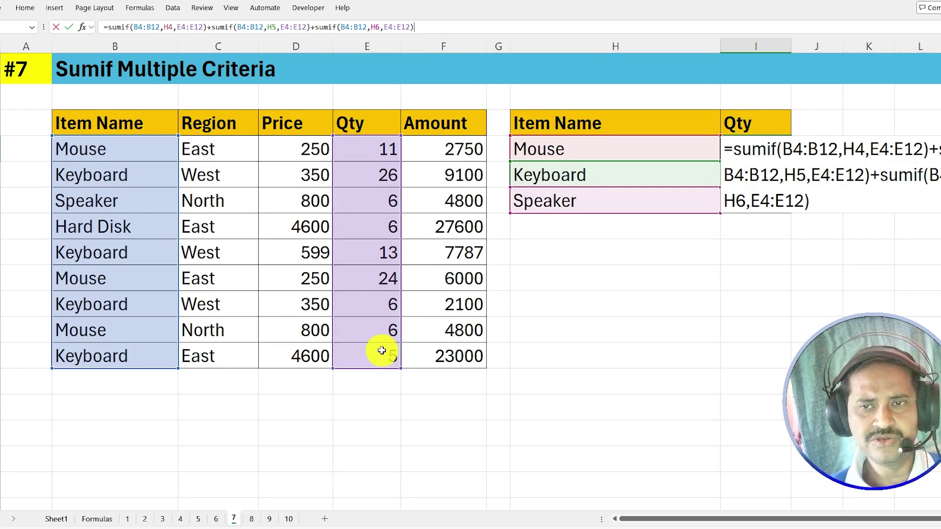
key("Return")
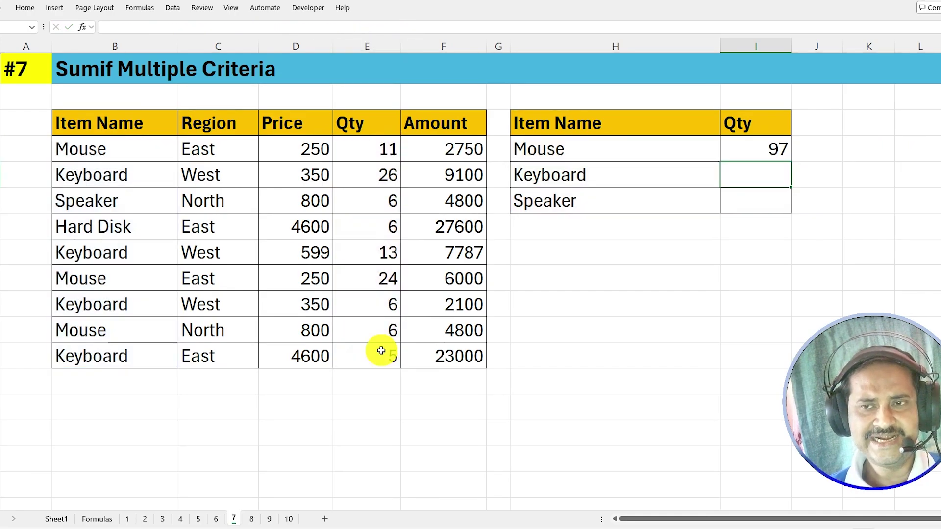
Clear Keyboard and Speaker from the summary's Item Name cells H5 and H6
left_click(602, 182)
key("Delete")
left_click(569, 215)
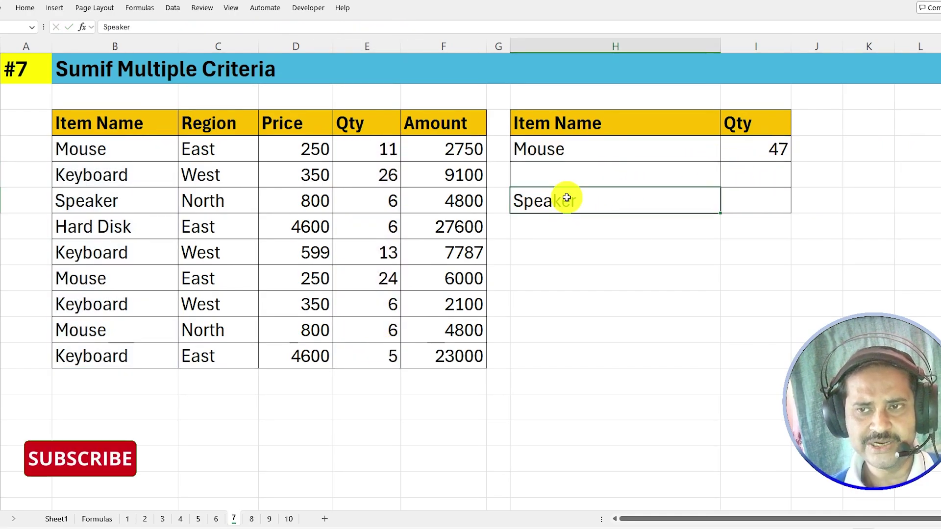
key("Delete")
Enter Keyboard in H5 and Spekaer in H6 of the summary's Item Name column
left_click(559, 177)
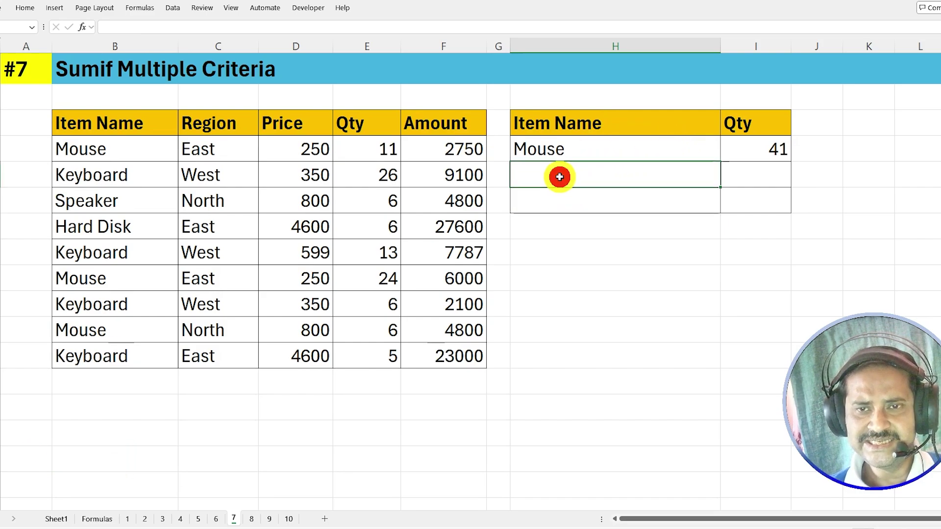
type("Keyboard")
key("Return")
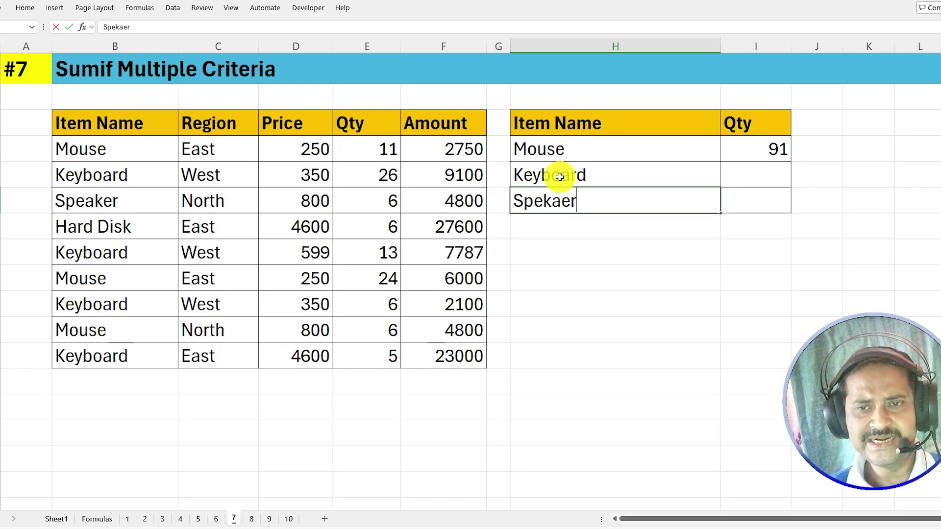
type("Spekaer")
key("Return")
On sheet 8, enter xyz as the item name in H4 and clear the Qty formula in I4
left_click(628, 158)
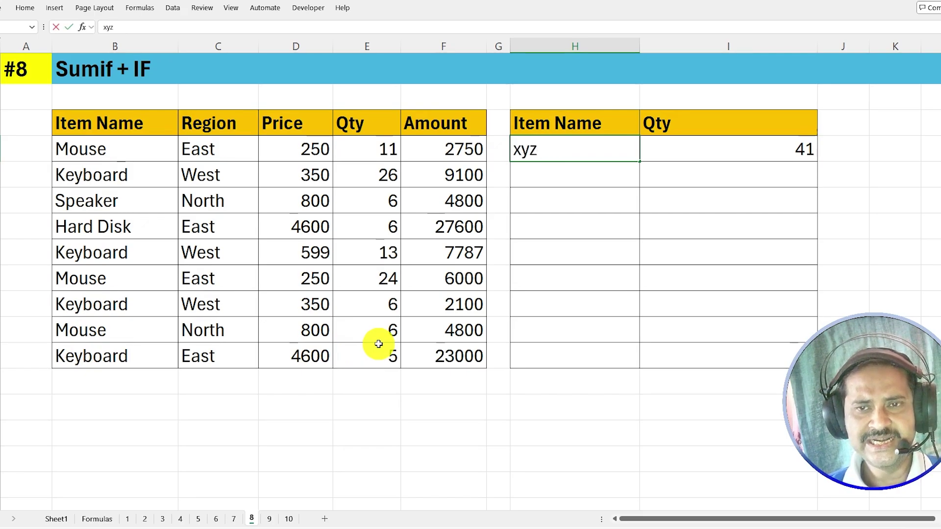
key("Return")
left_click(572, 148)
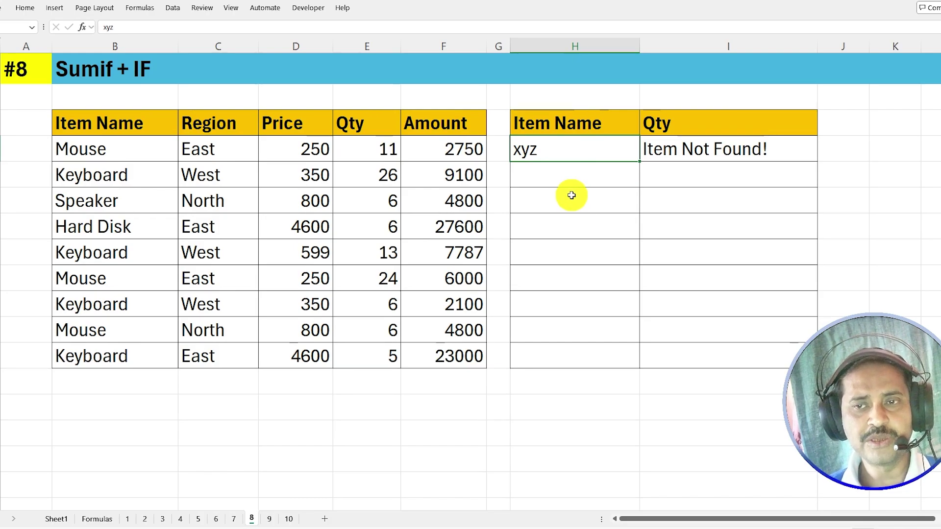
left_click(674, 158)
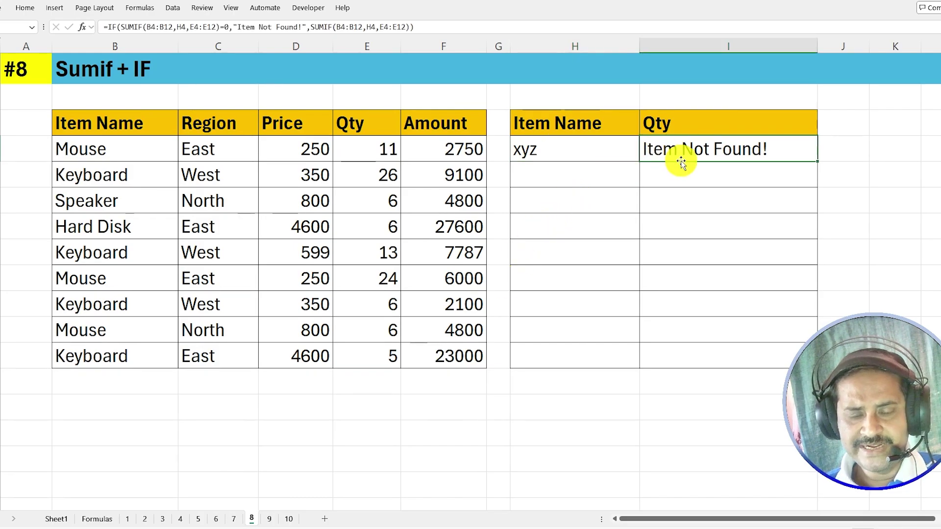
key("Delete")
Enter =sumif(B4:B12,H4,E4:E12) in I4 to total the quantity for the item named in H4
left_click(578, 150)
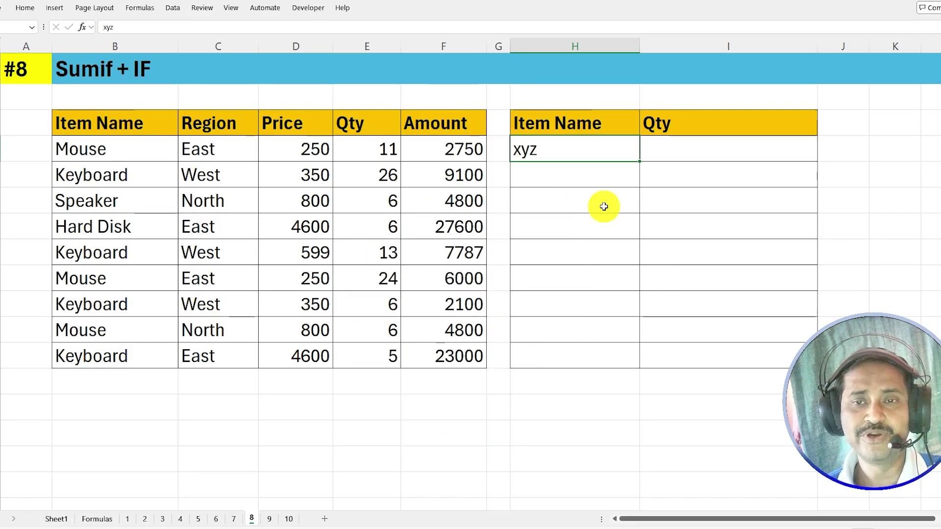
key("Right")
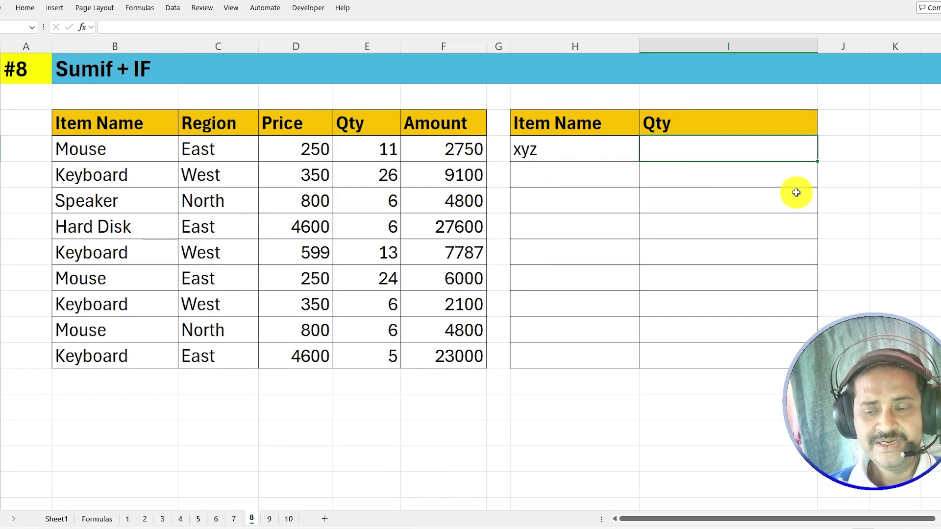
type("=sumif(")
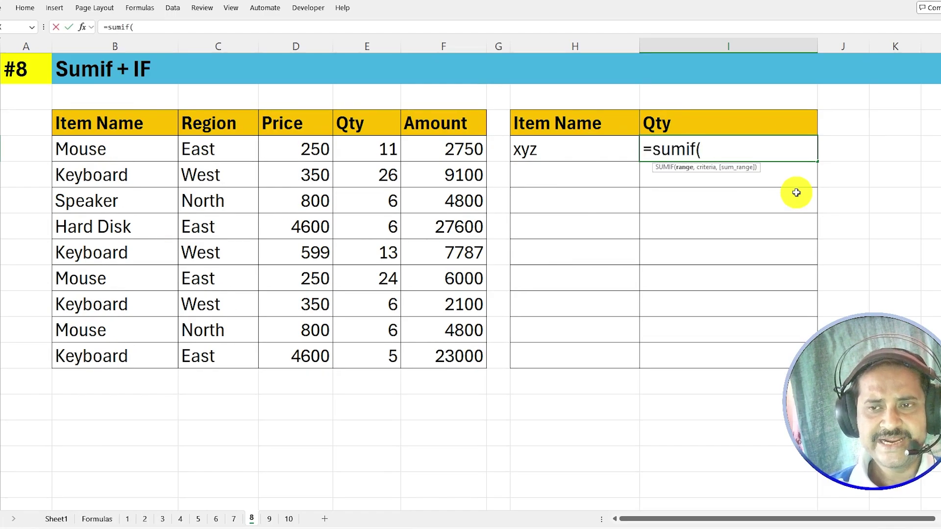
left_click(149, 25)
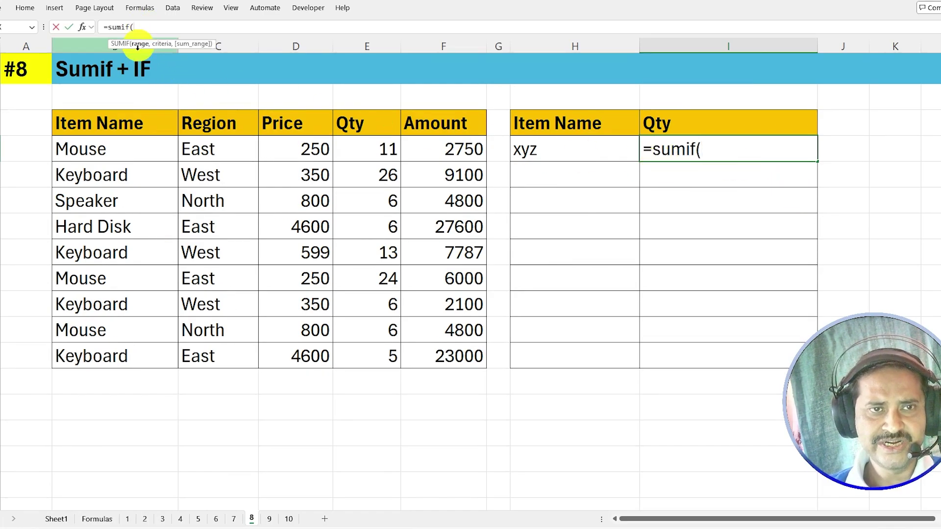
left_click_drag(126, 149, 128, 353)
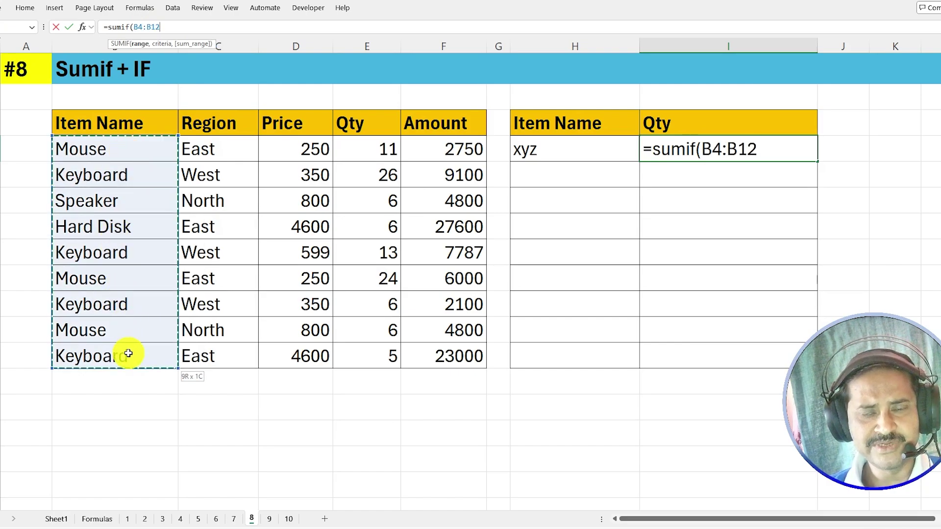
type(",")
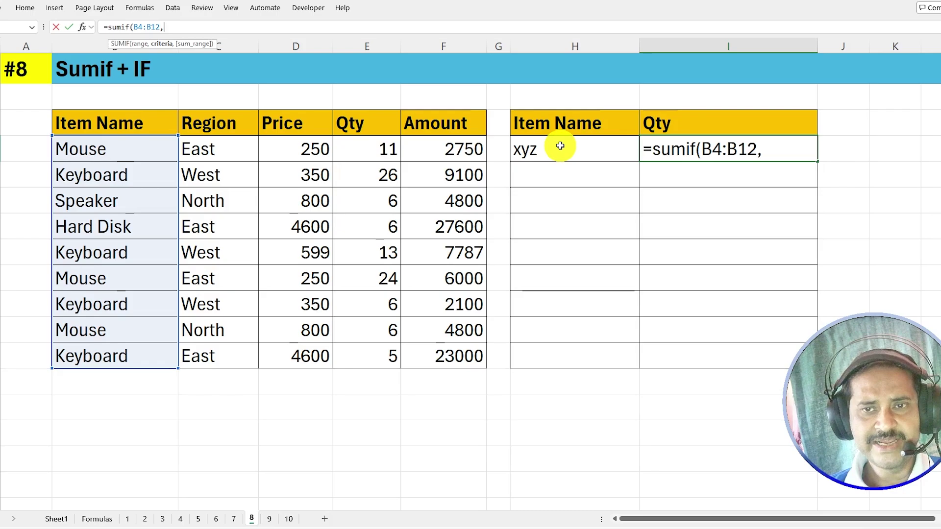
left_click(602, 160)
type(",")
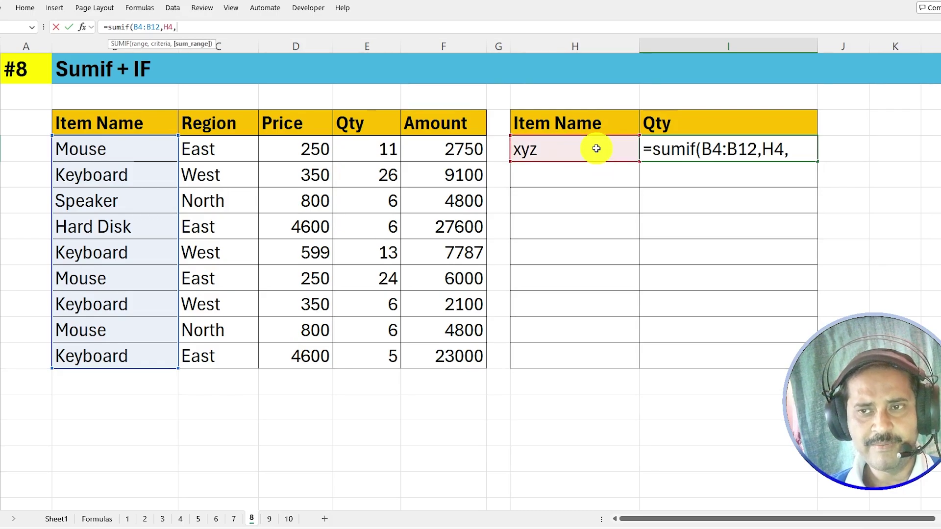
left_click_drag(377, 151, 385, 354)
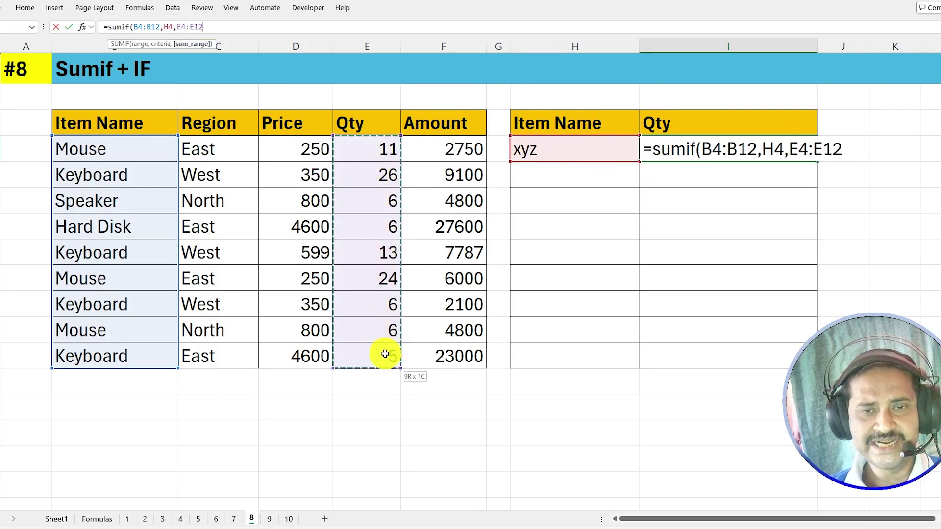
type(")")
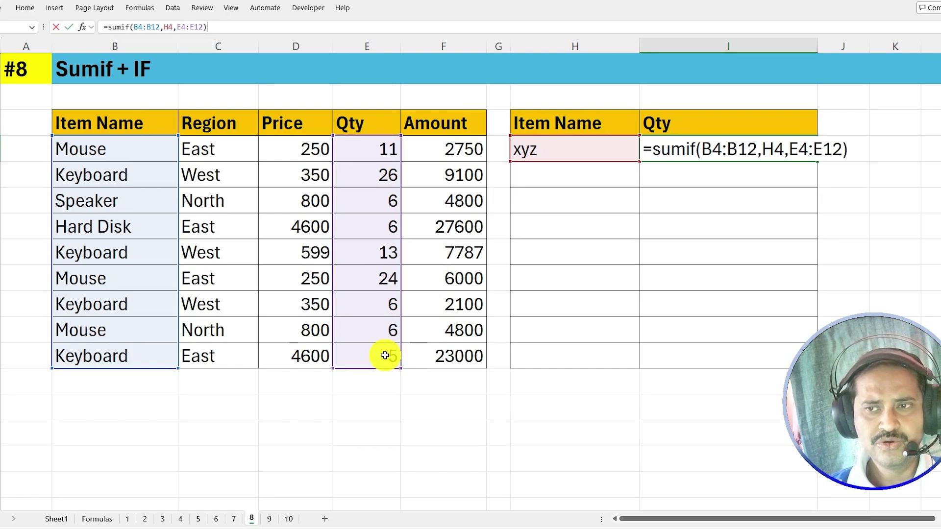
left_click_drag(110, 27, 209, 27)
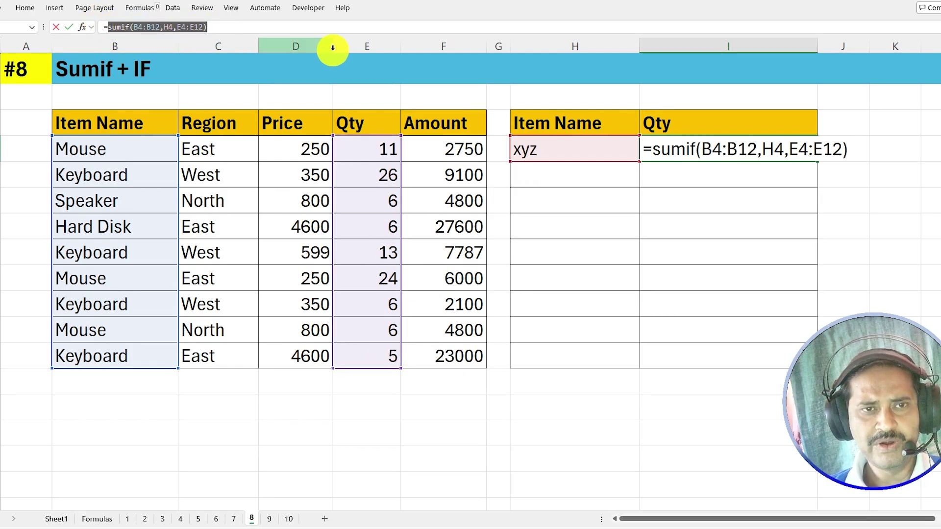
key("Return")
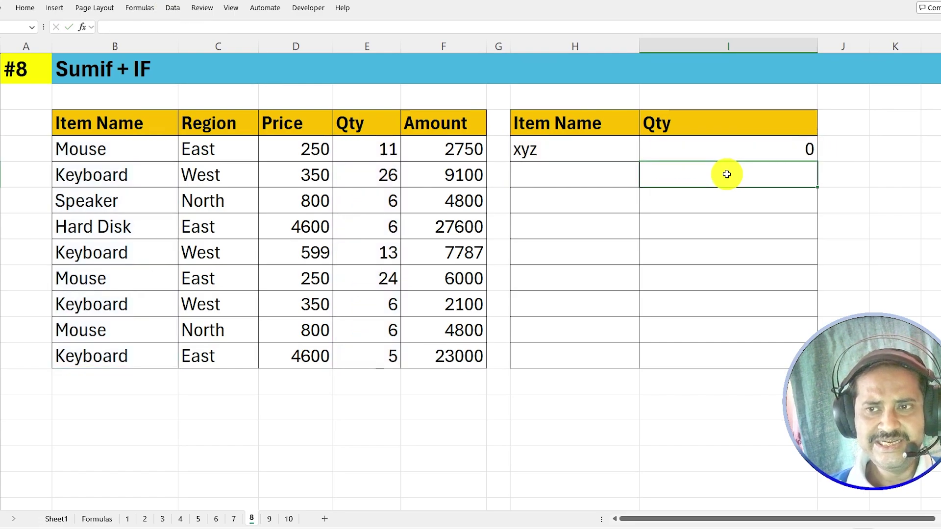
Replace the item name in H4 with mouse to test the SUMIF formula
left_click(775, 154)
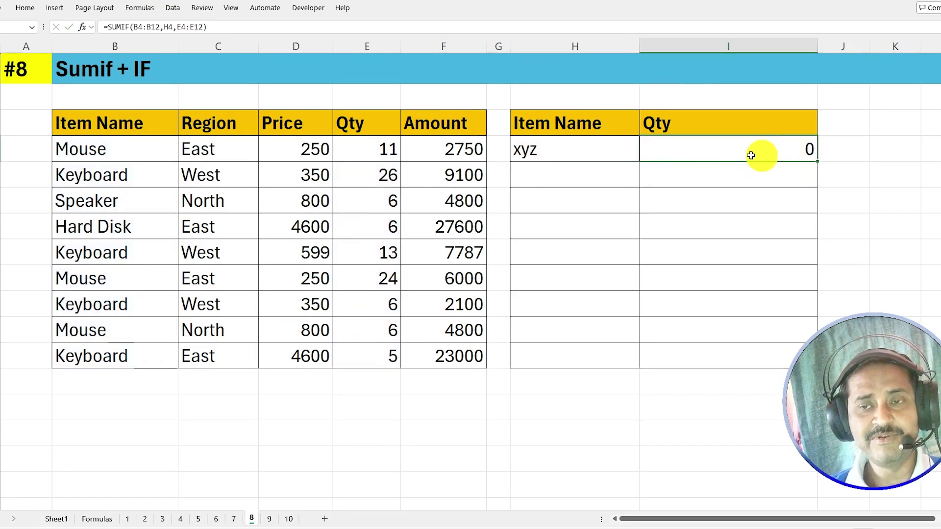
left_click(550, 149)
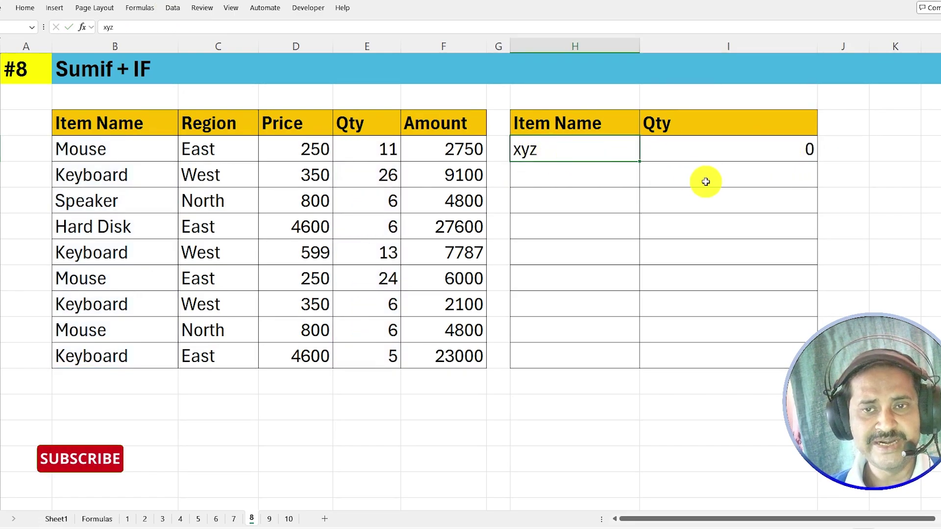
type("mouse")
key("Return")
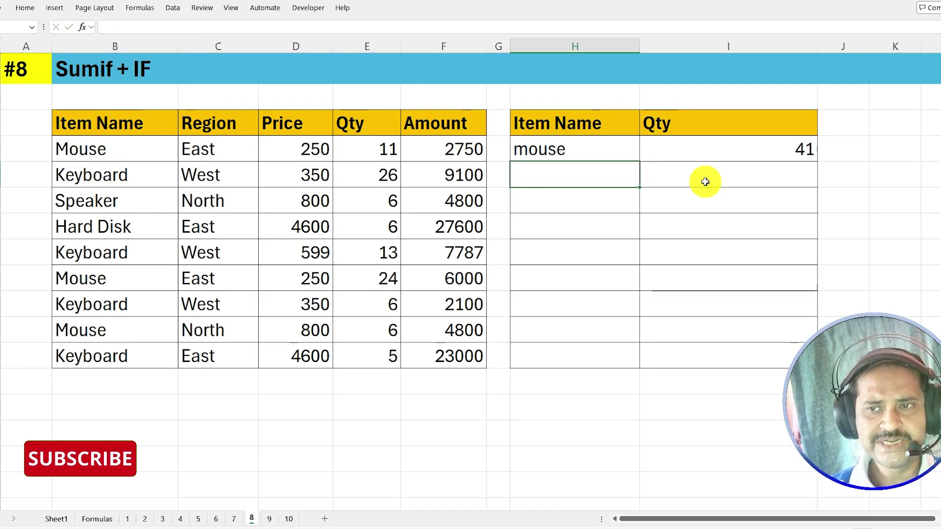
Start wrapping the SUMIF in I4 in an IF function, with the SUMIF result =0 as the logical test
left_click(724, 150)
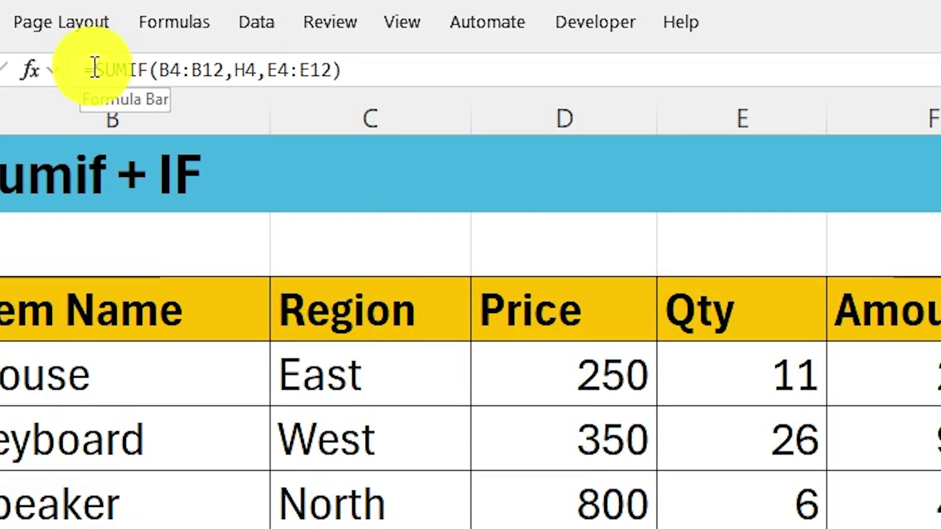
left_click(95, 68)
type("if(")
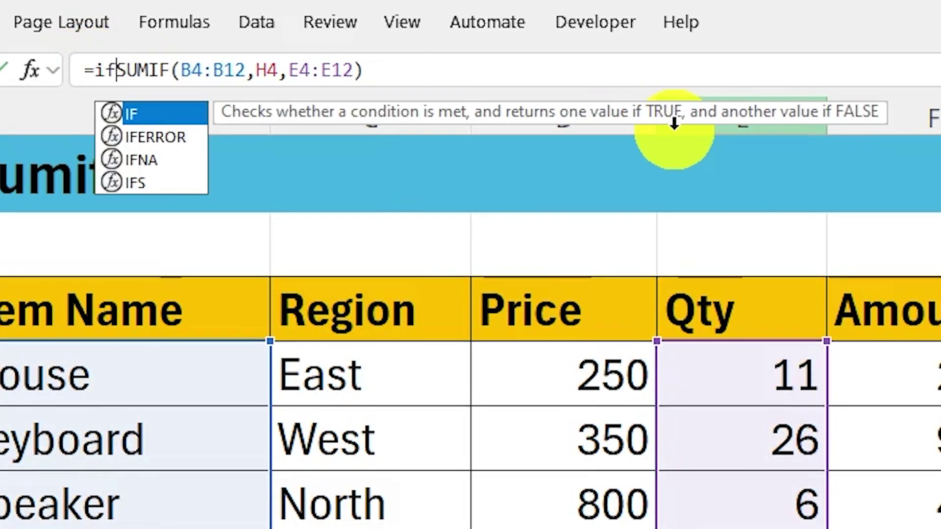
left_click(389, 70)
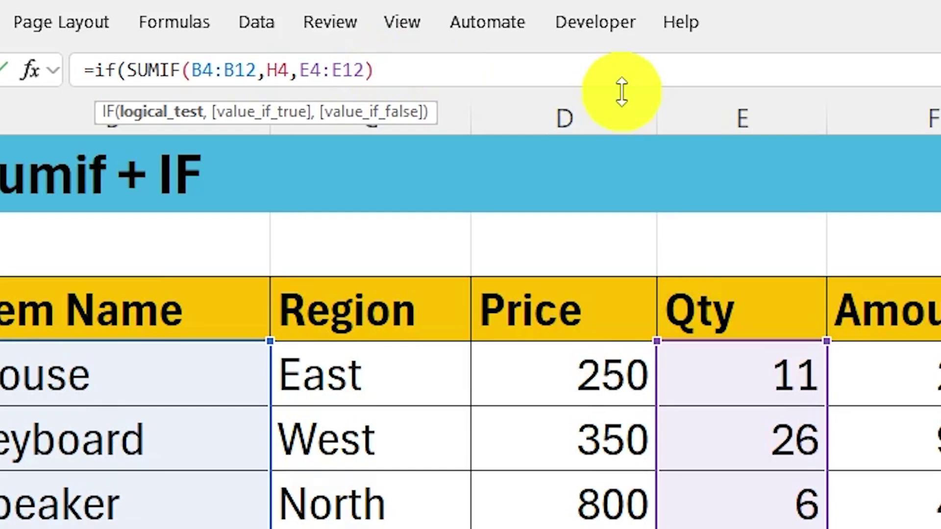
type("=0,")
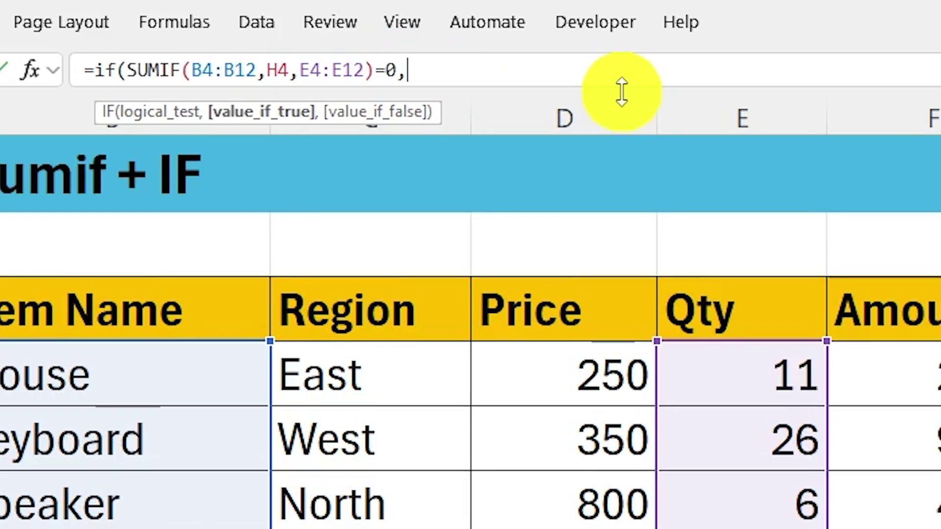
Complete the I4 IF formula with "Item Not Found!" if true and sumif(B4:B12,H4,E4:E12) if false, and enter it
type("\"")
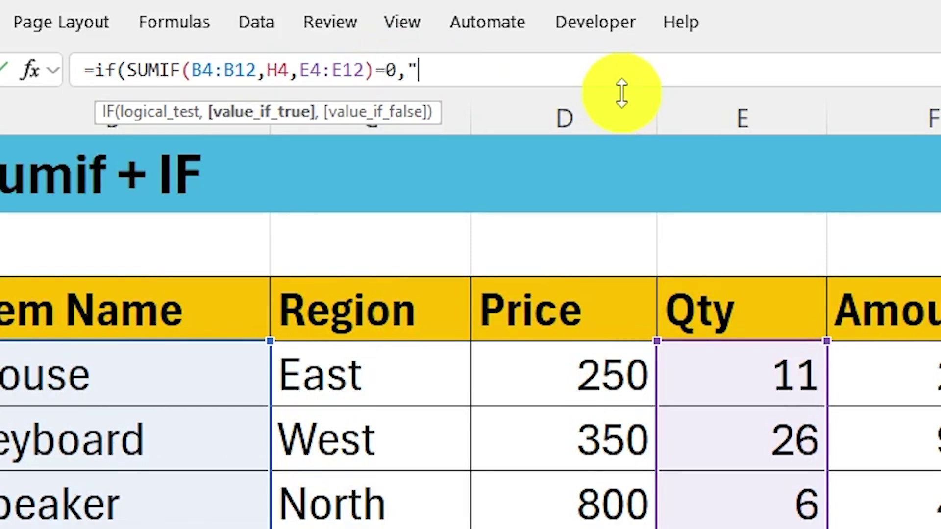
type("Item Not")
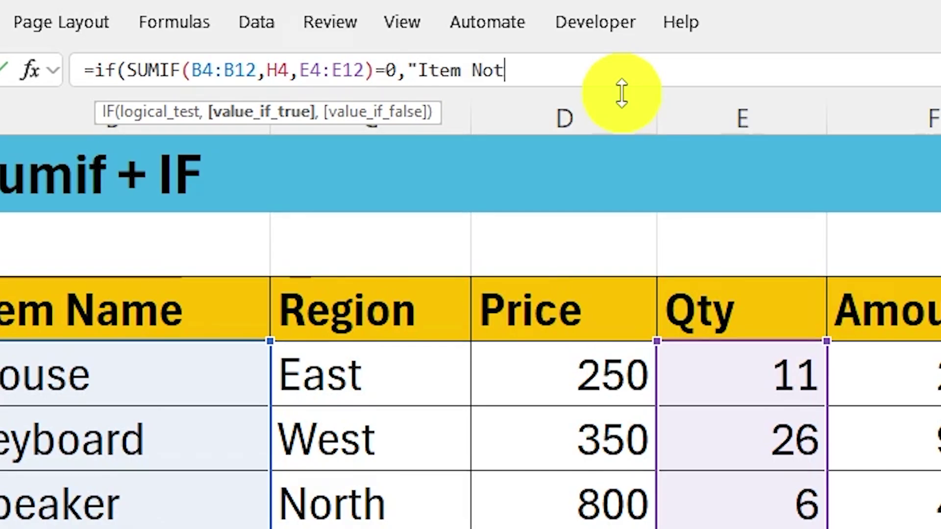
type(" Found!\",")
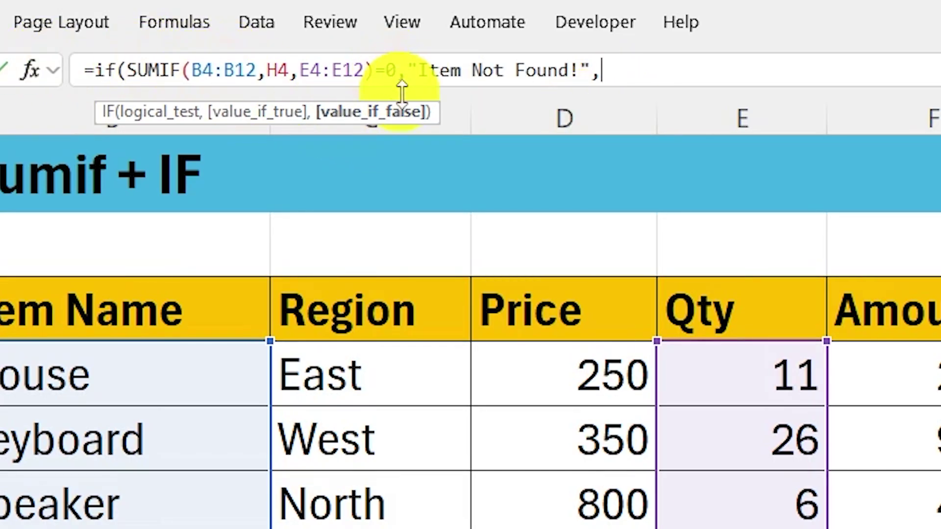
type("sumif(B4:B12,H4,E4:E12)")
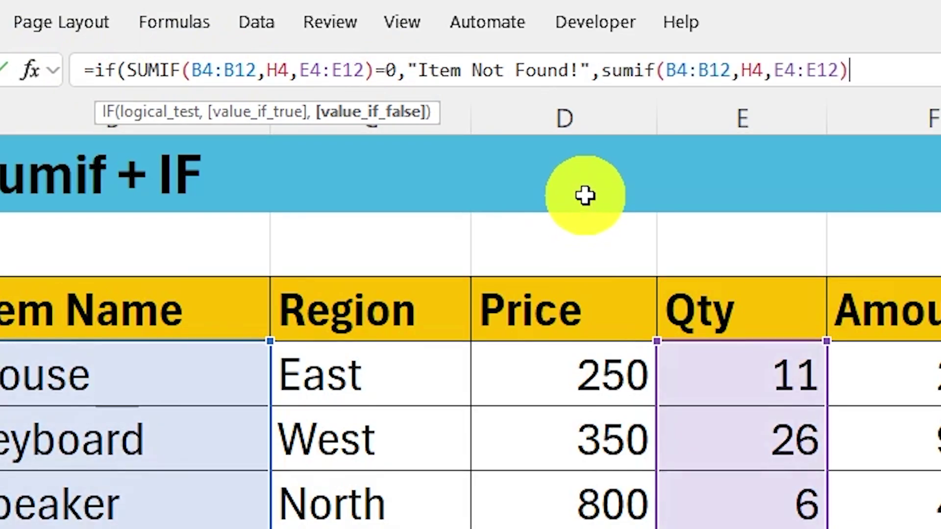
type(")")
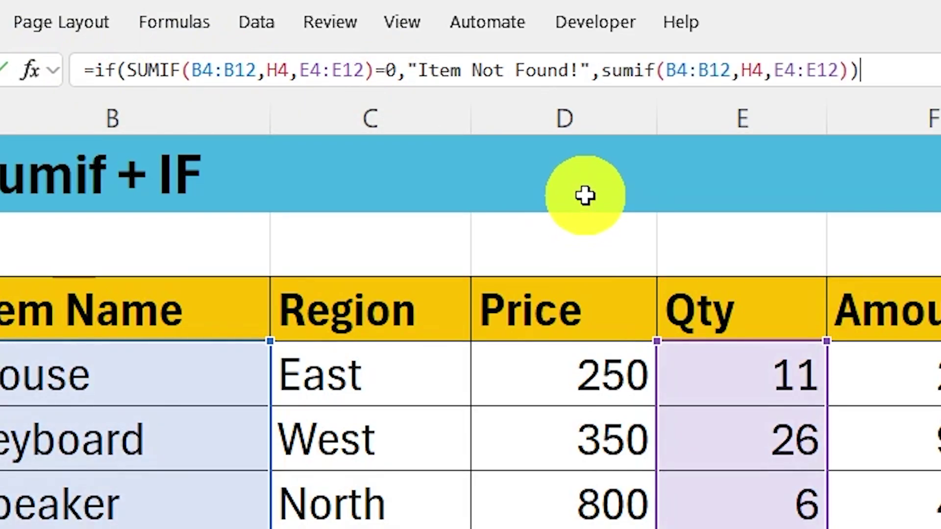
key("Return")
Test the IF formula by entering xyz and keyboard in turn as the item name in H4
left_click(559, 148)
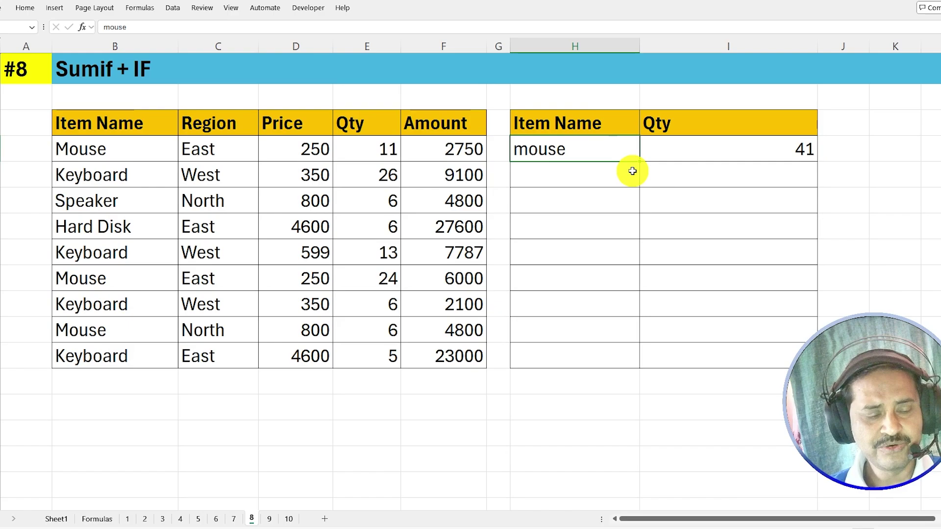
key("Return")
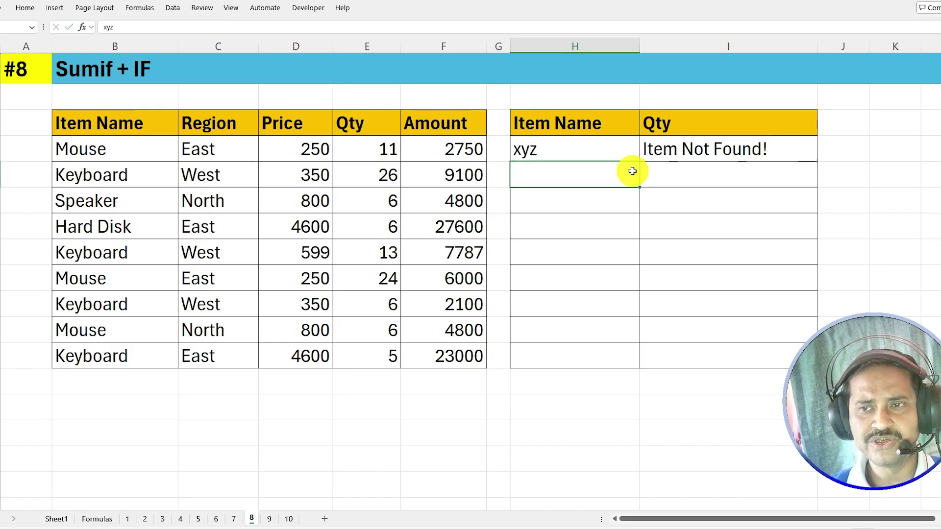
left_click(611, 150)
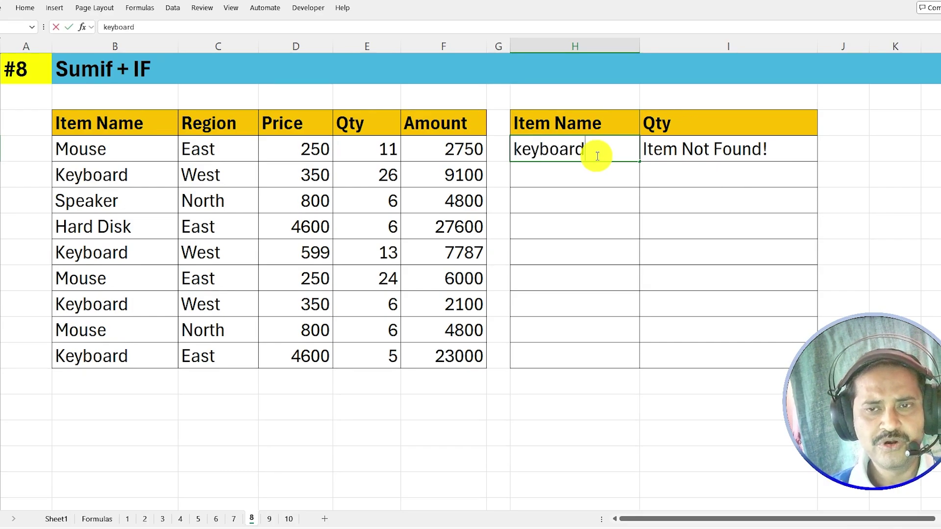
key("Return")
Replace the item name in H4 with abc
left_click(611, 153)
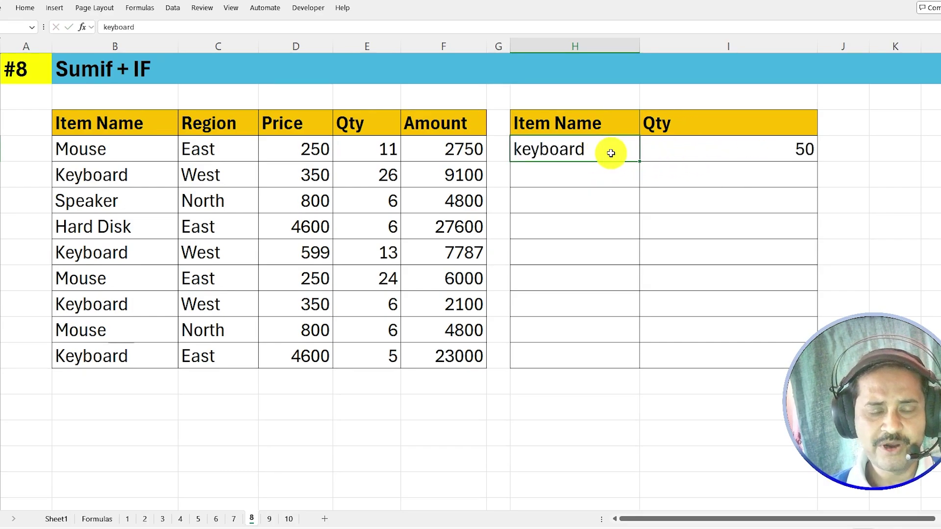
type("abc")
key("Return")
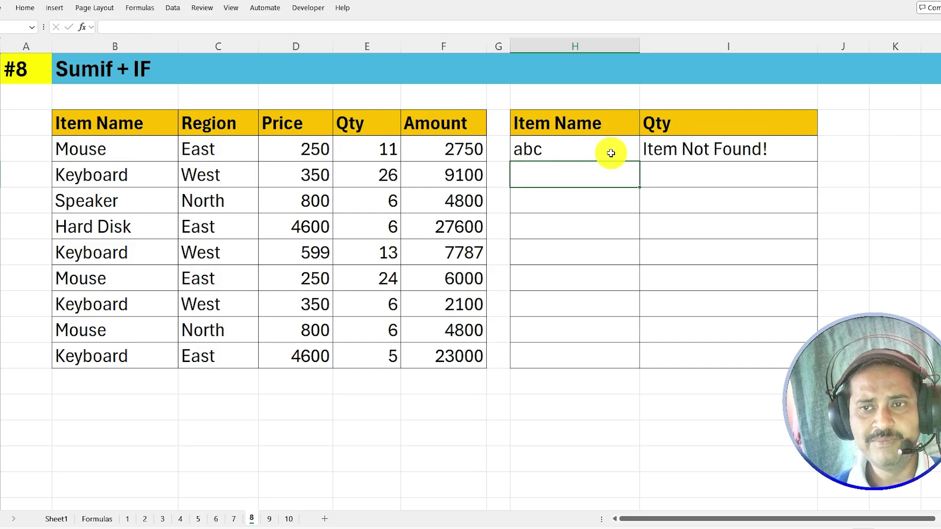
left_click(607, 151)
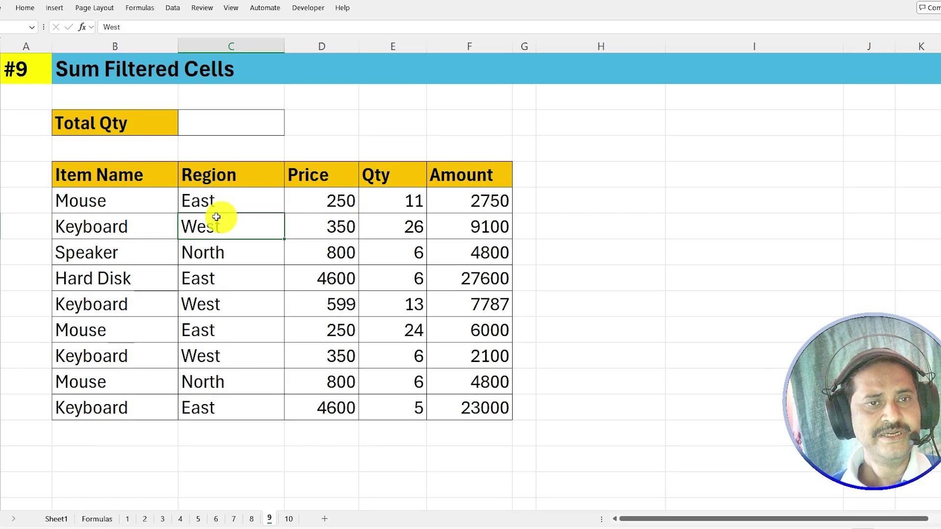
Convert the item data range B5:F14 into an Excel table with headers
left_click(227, 277)
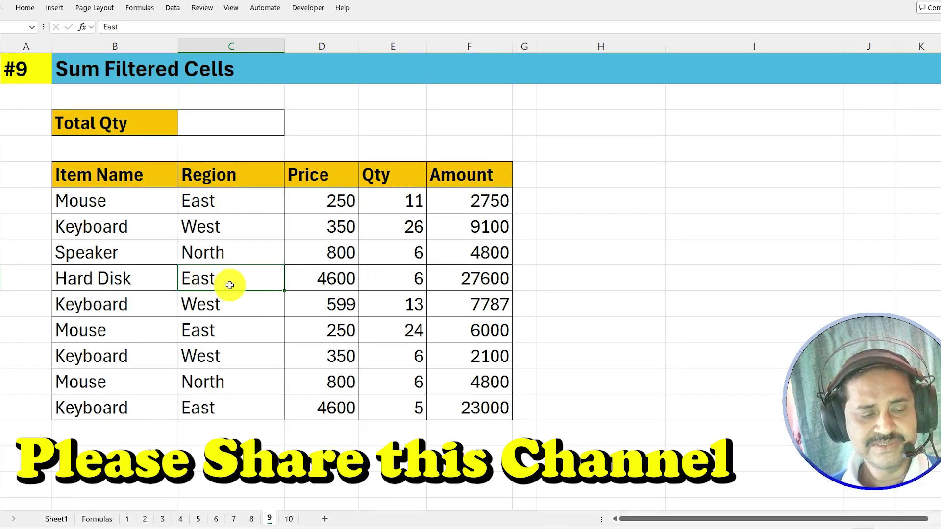
key("ctrl+a")
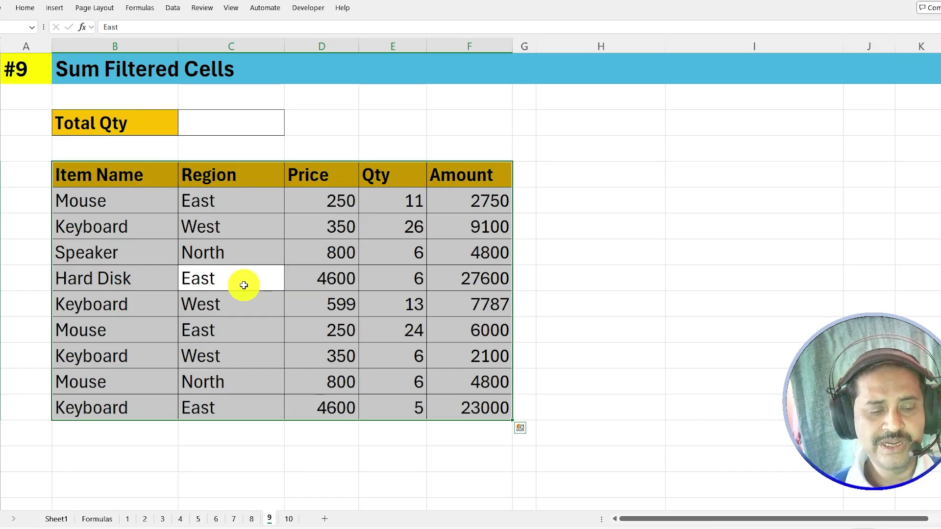
key("ctrl+t")
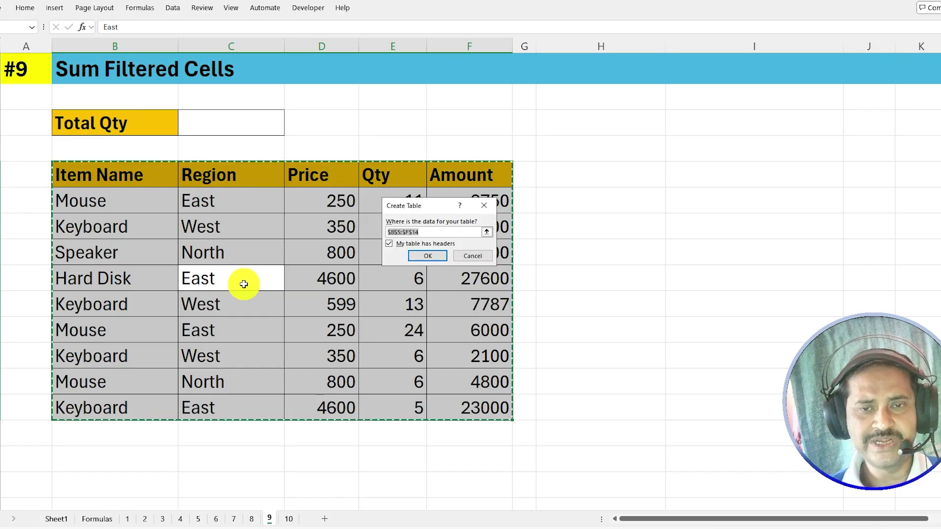
left_click(427, 256)
left_click(130, 202)
Enter =SUM(Table2[Qty]) in the Total Qty cell C3 to add up the Qty column
left_click(214, 124)
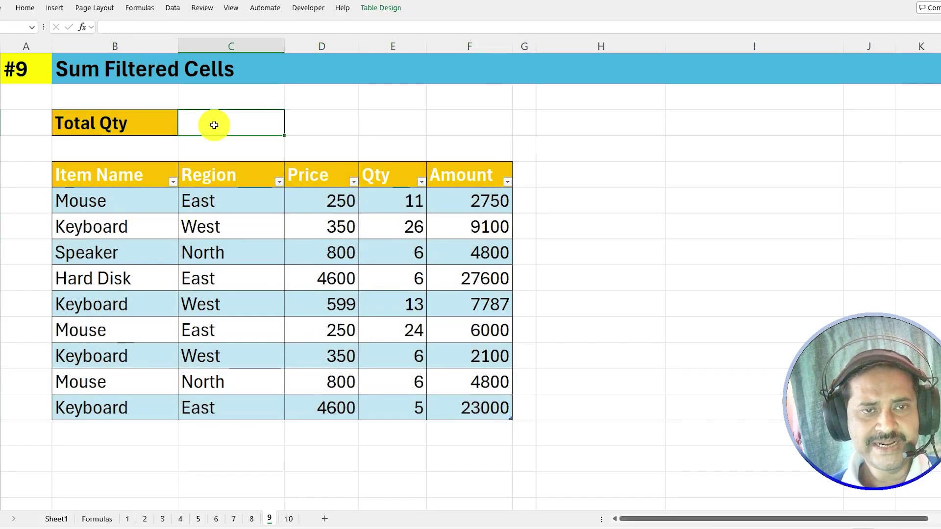
type("=s")
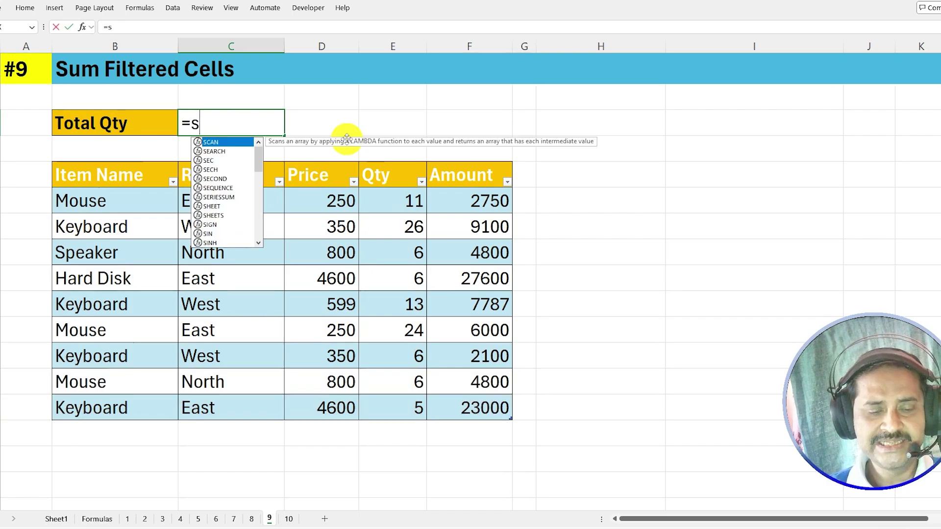
type("um(")
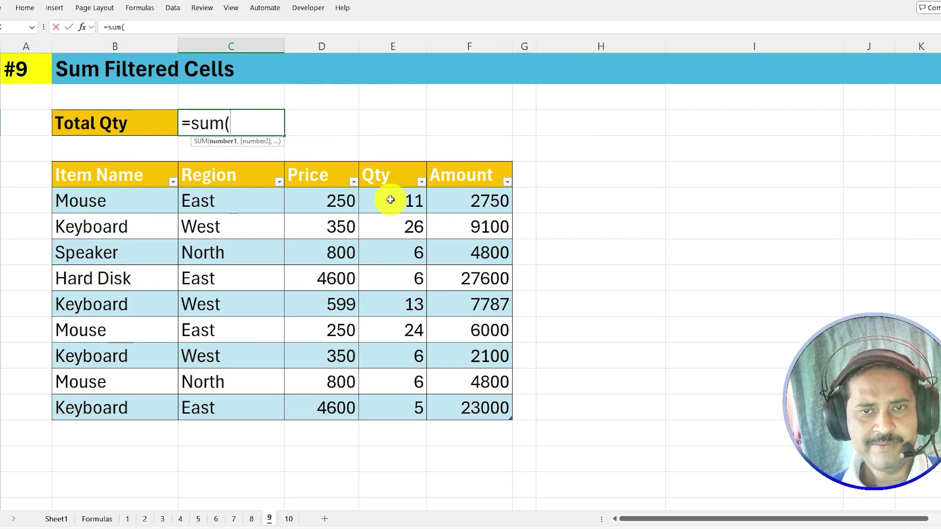
left_click_drag(388, 198, 388, 363)
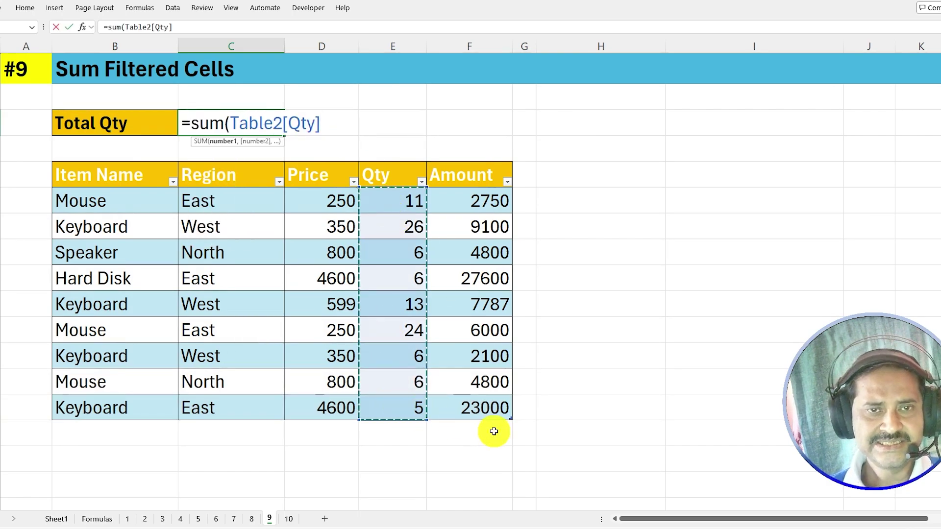
key("Return")
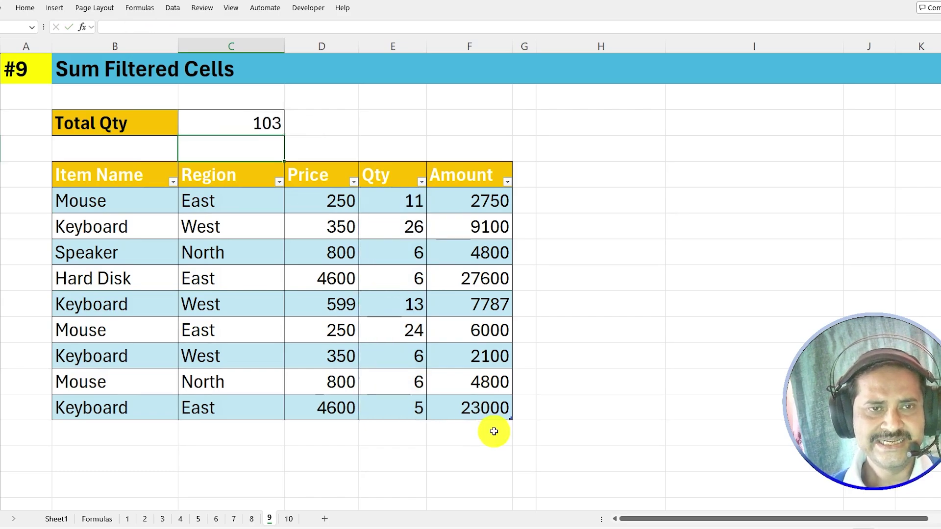
left_click(231, 122)
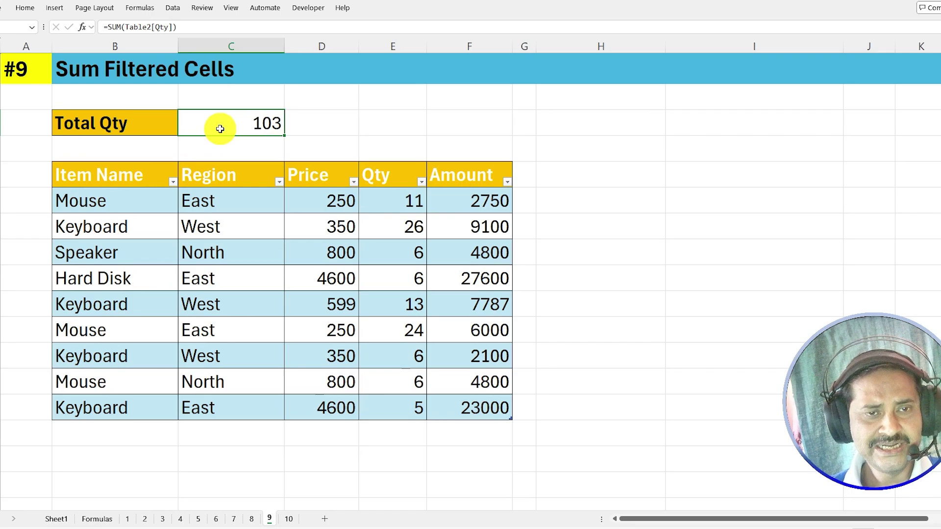
Filter the Item Name column to show only Mouse, and compare the SUM in C3 with the visible Qty cells
left_click(155, 231)
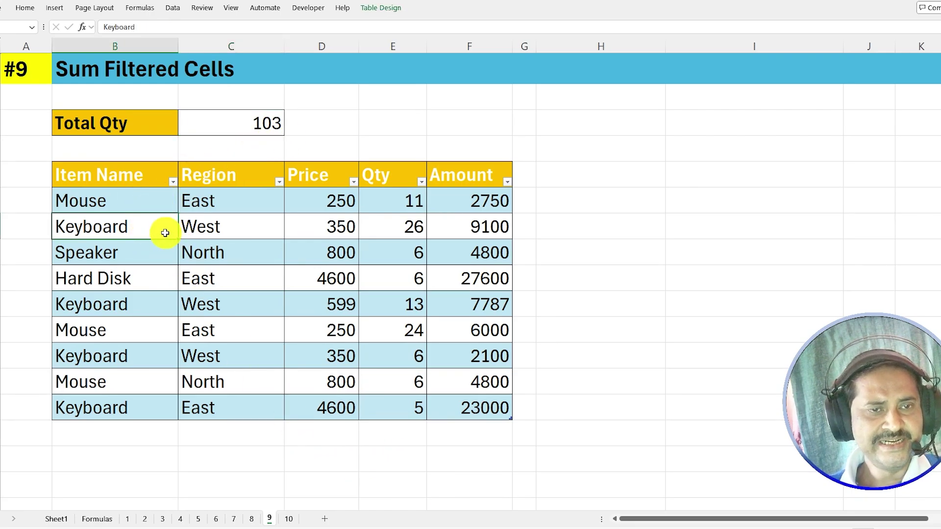
left_click(173, 183)
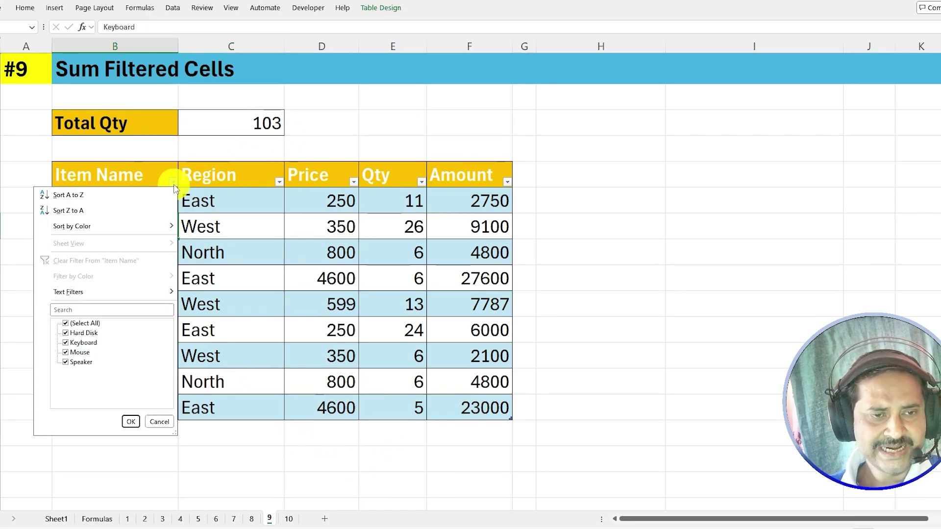
left_click(66, 325)
left_click(65, 353)
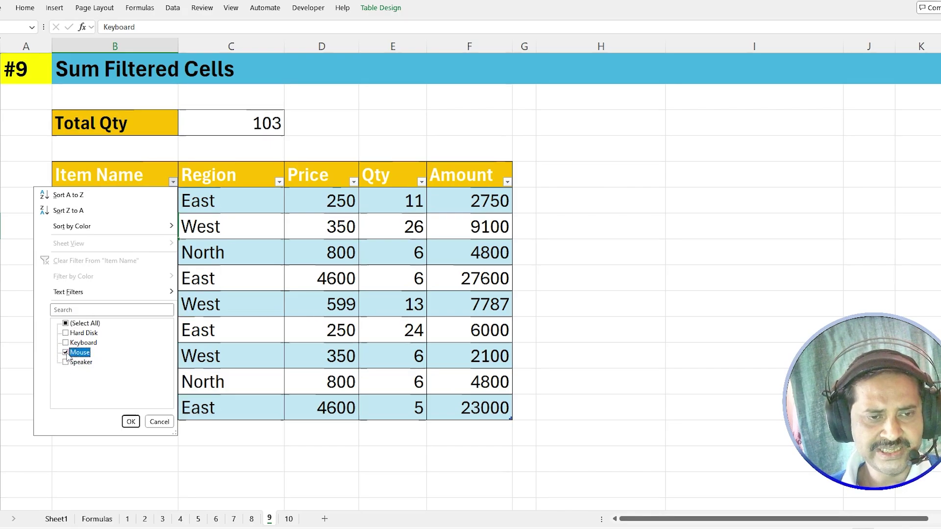
left_click(131, 422)
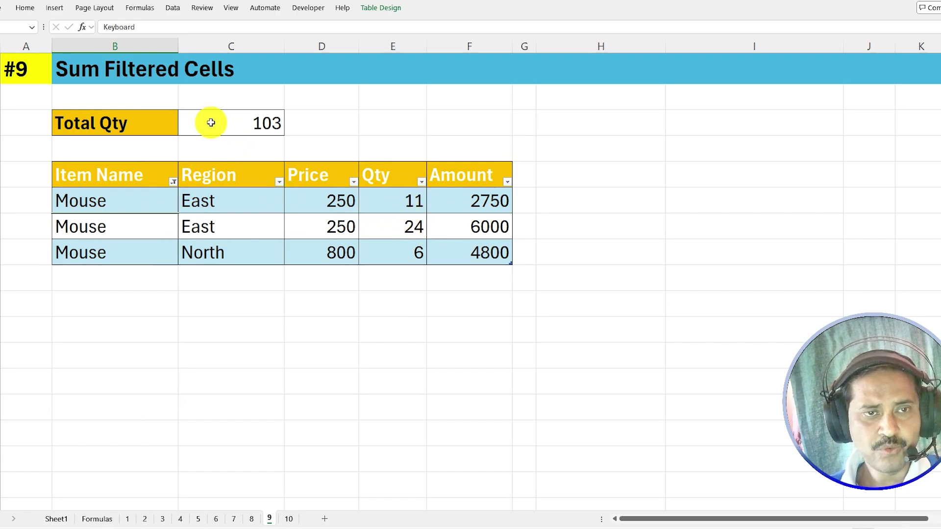
left_click(231, 129)
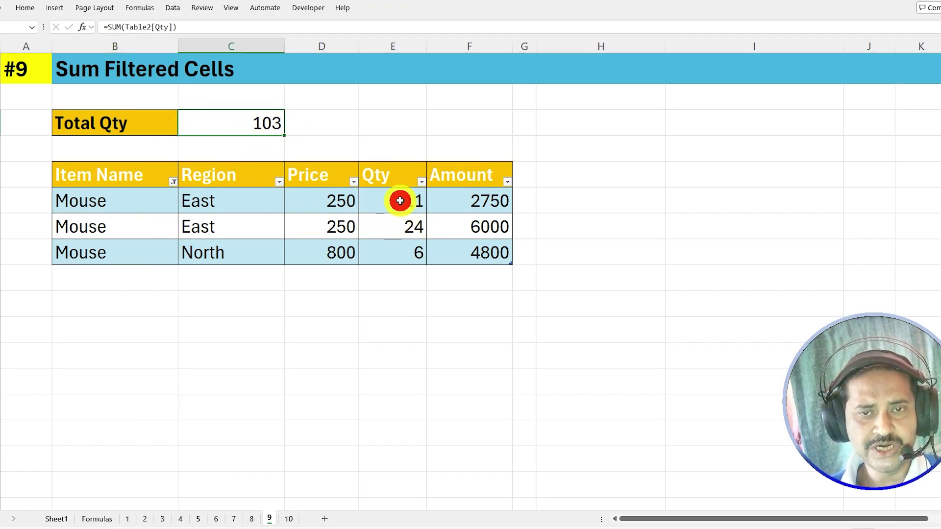
left_click_drag(400, 200, 406, 243)
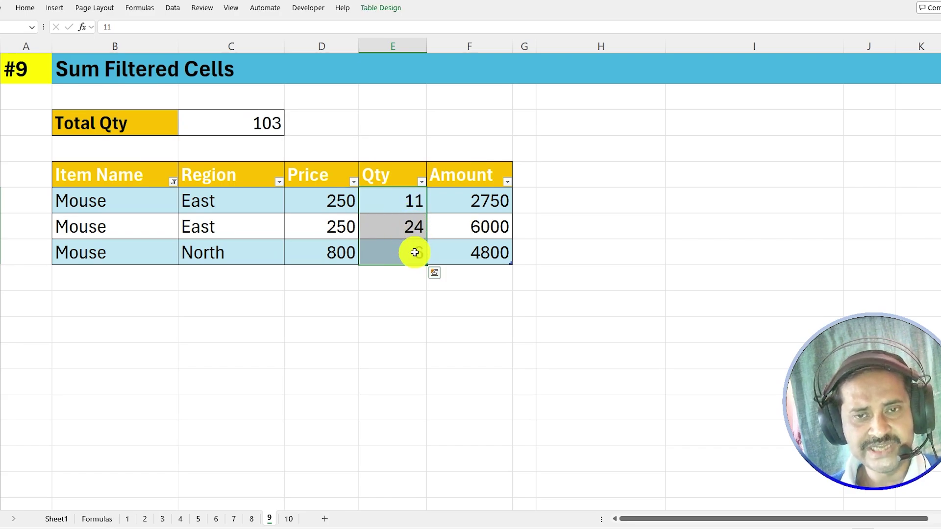
left_click(413, 207)
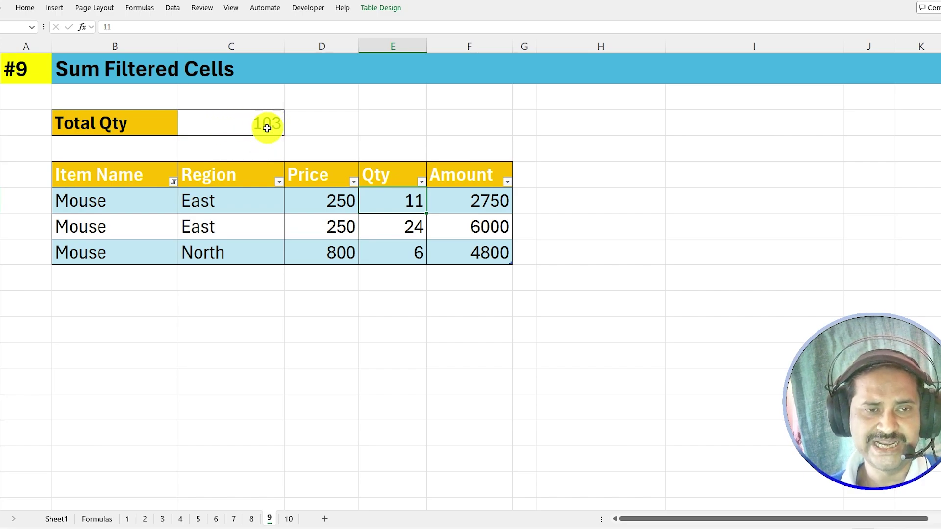
left_click(226, 124)
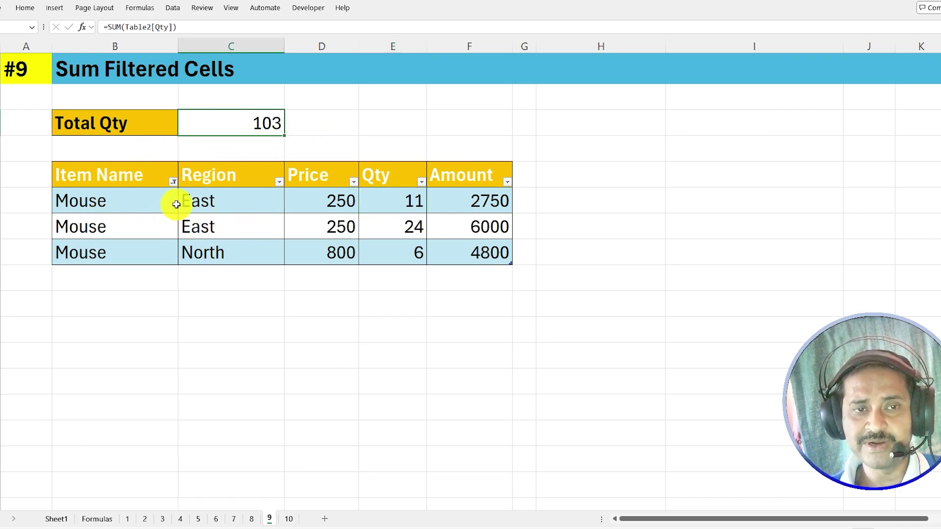
Clear the Item Name filter and delete the SUM formula from the Total Qty cell C3
left_click(172, 183)
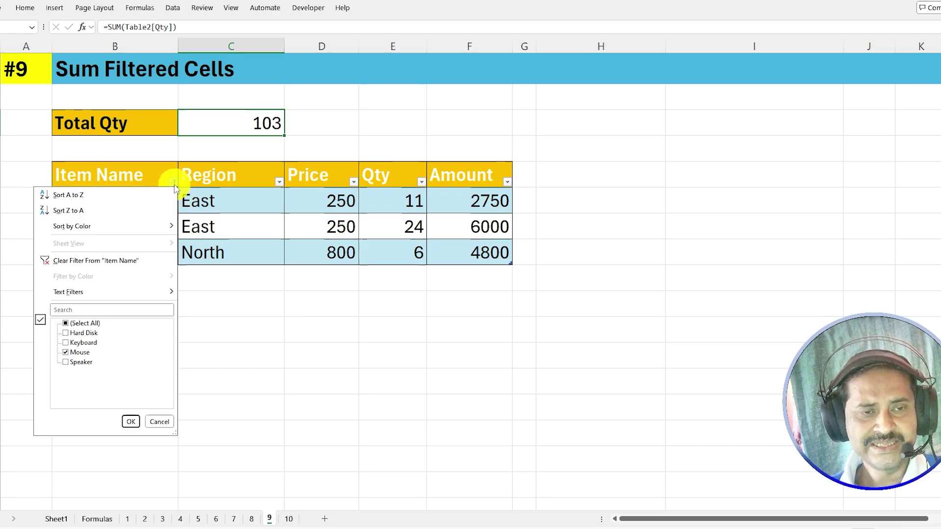
left_click(88, 260)
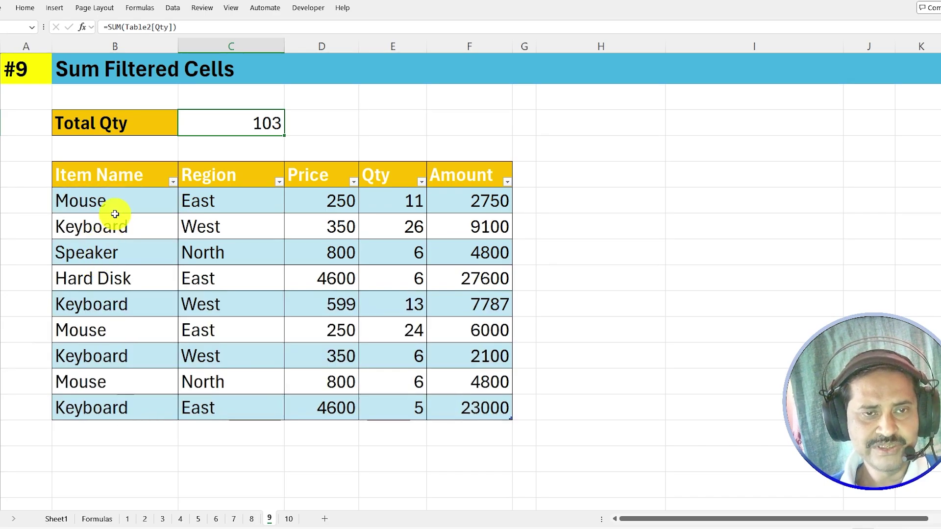
left_click(252, 117)
key("Delete")
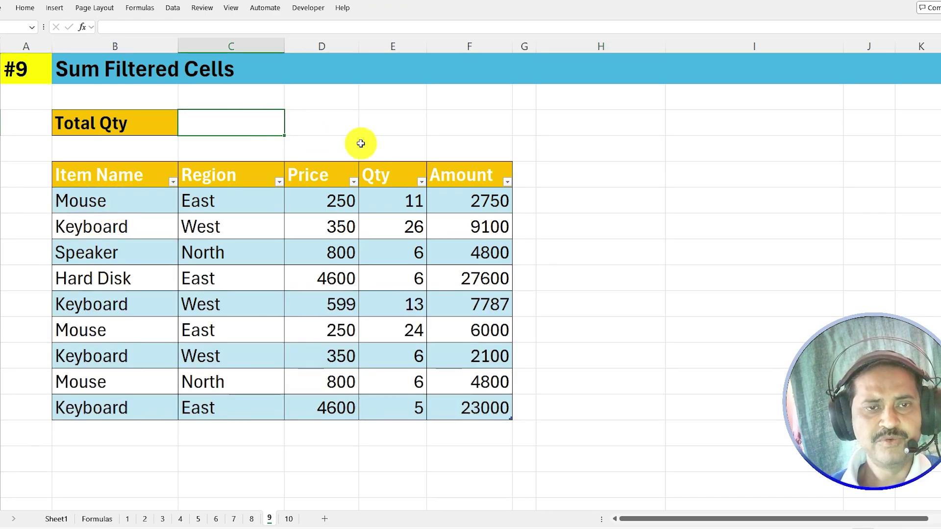
Enter =SUBTOTAL(9,Table2[Qty]) in C3, choosing function number 9 - SUM and the table's Qty column
type("=")
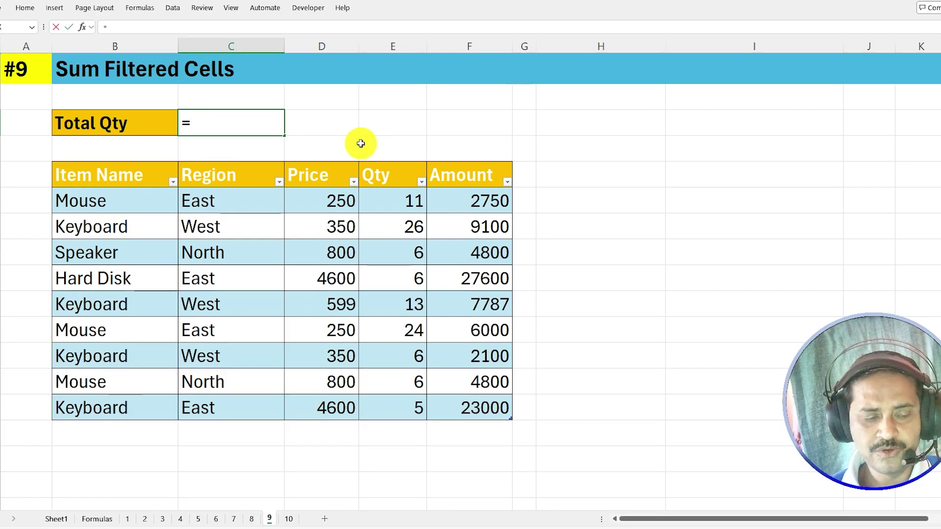
type("subto")
type("tal(")
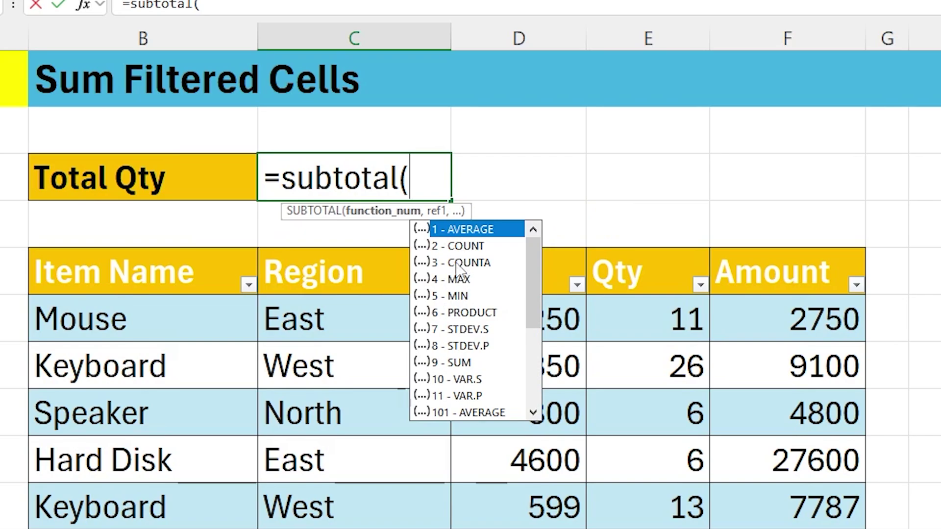
scroll(496, 318, "down", 4)
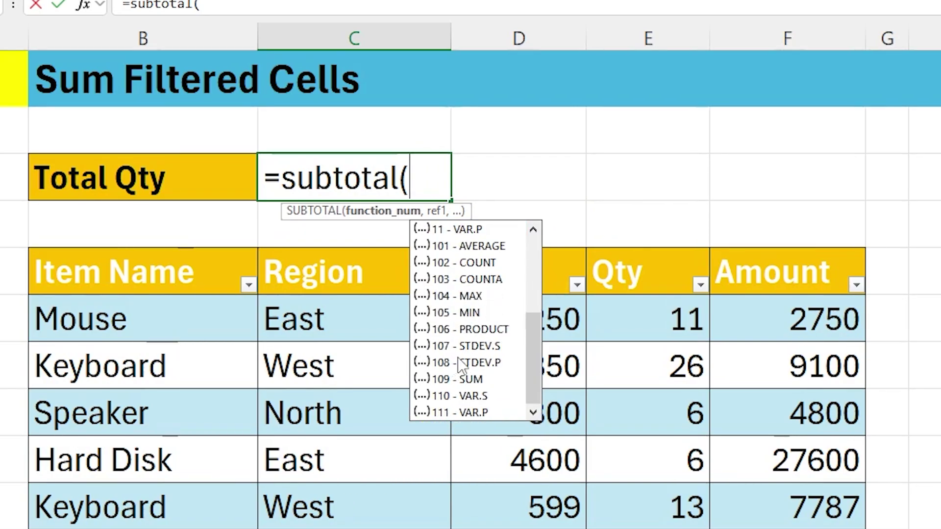
scroll(459, 353, "up", 4)
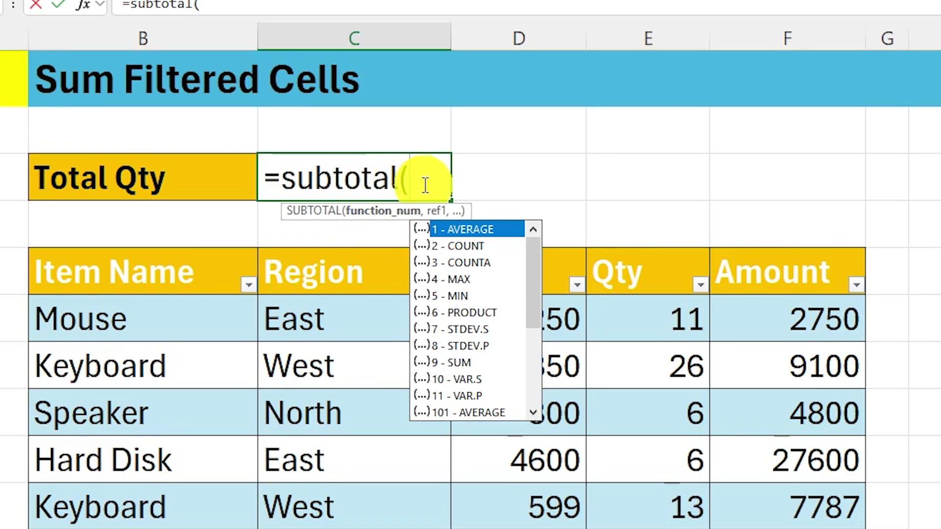
left_click(444, 366)
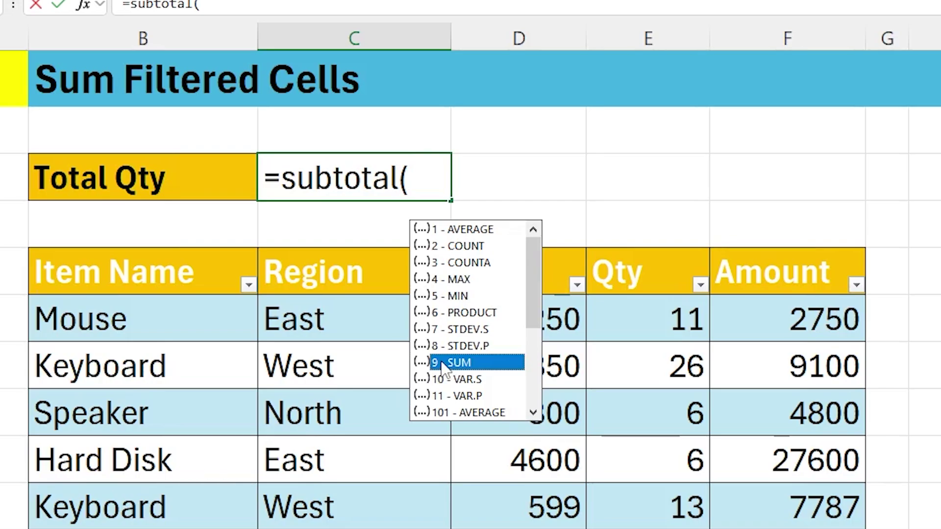
key("Tab")
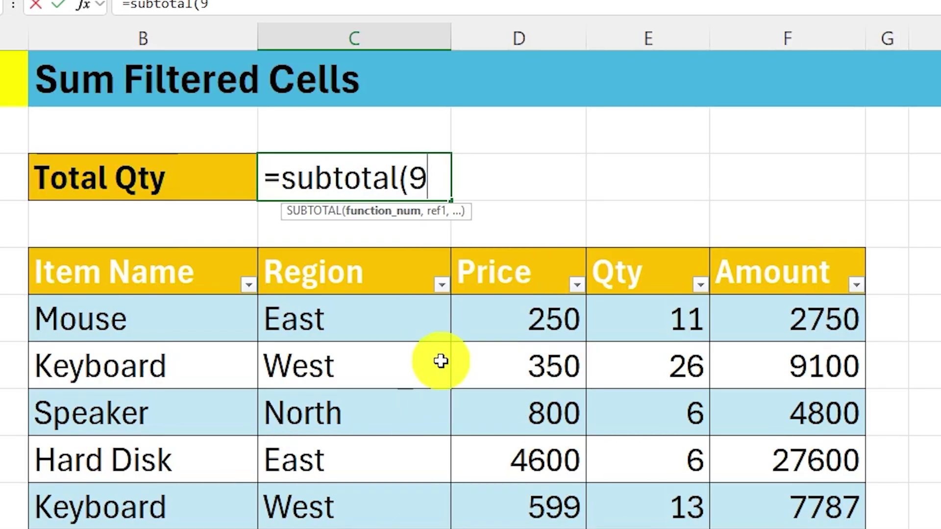
type(",")
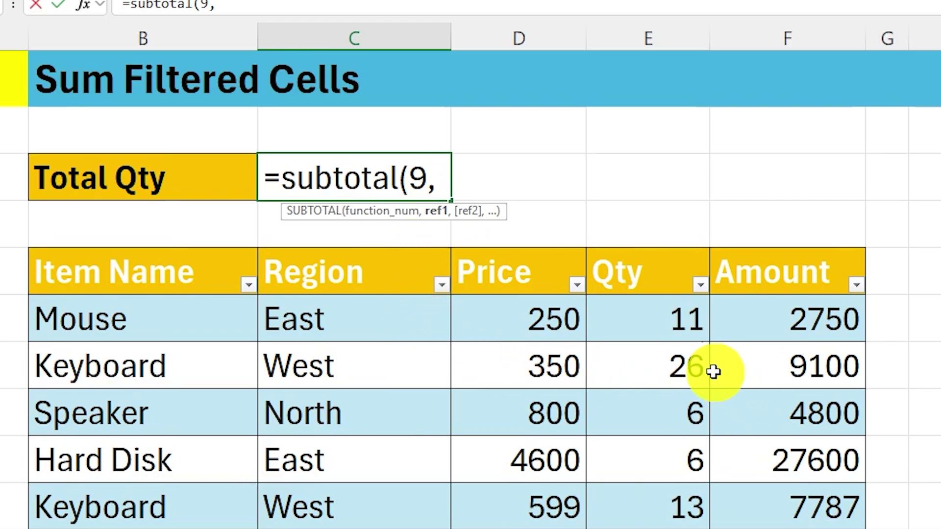
left_click_drag(672, 317, 674, 528)
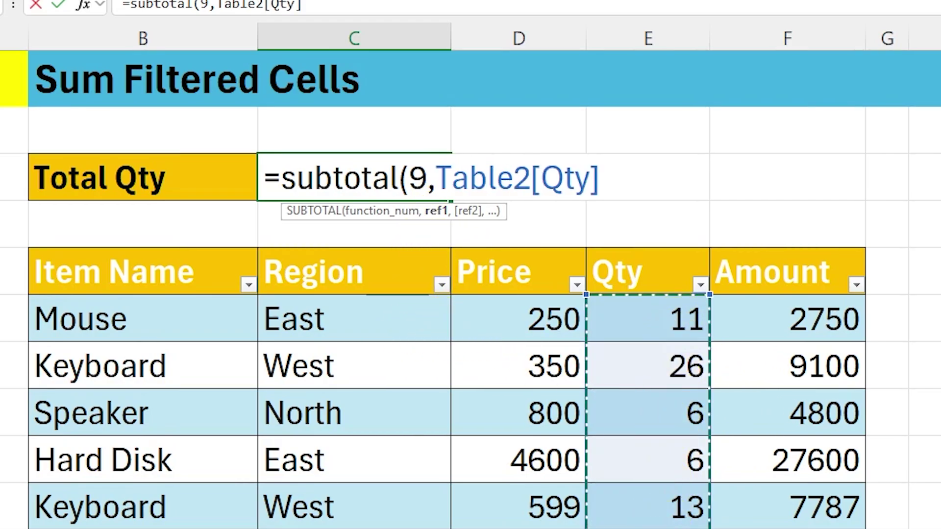
type(")")
key("Return")
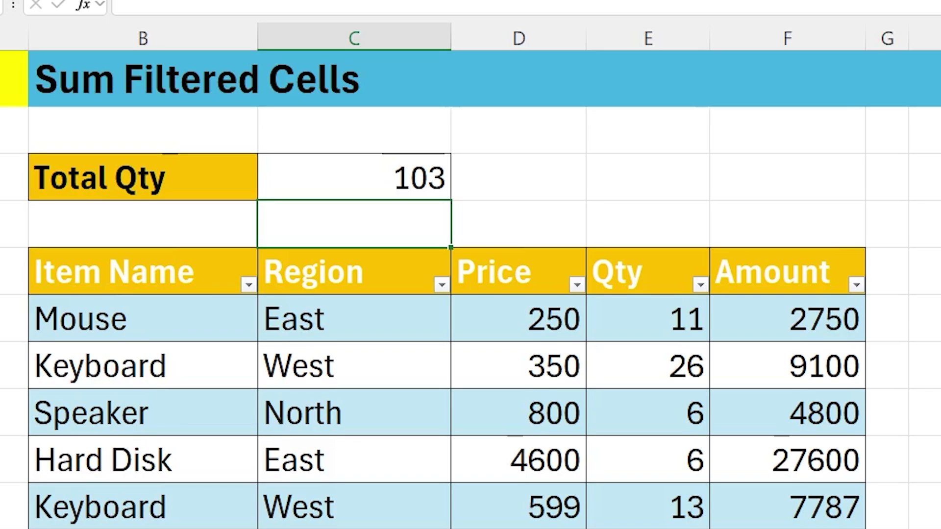
left_click(409, 189)
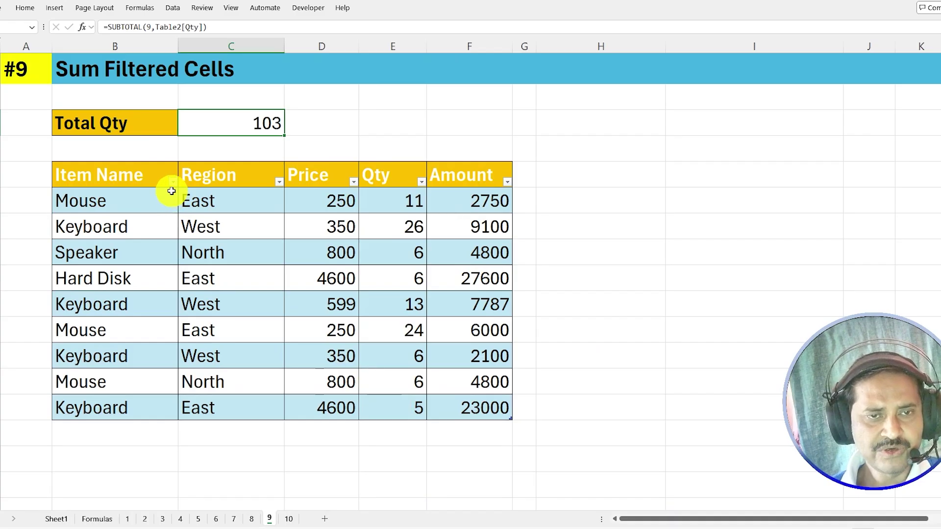
Filter the Item Name column to show only Mouse to test the SUBTOTAL formula
left_click(174, 184)
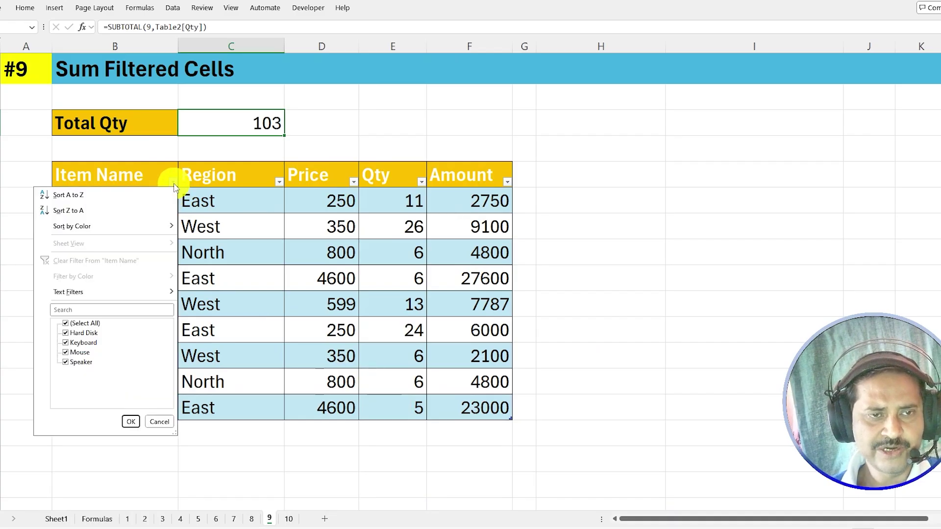
left_click(65, 353)
left_click(131, 422)
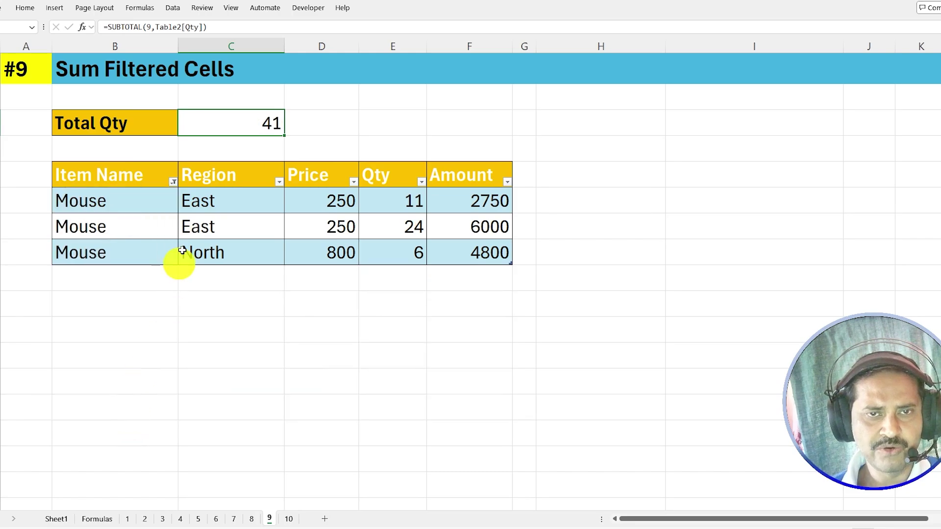
left_click(137, 191)
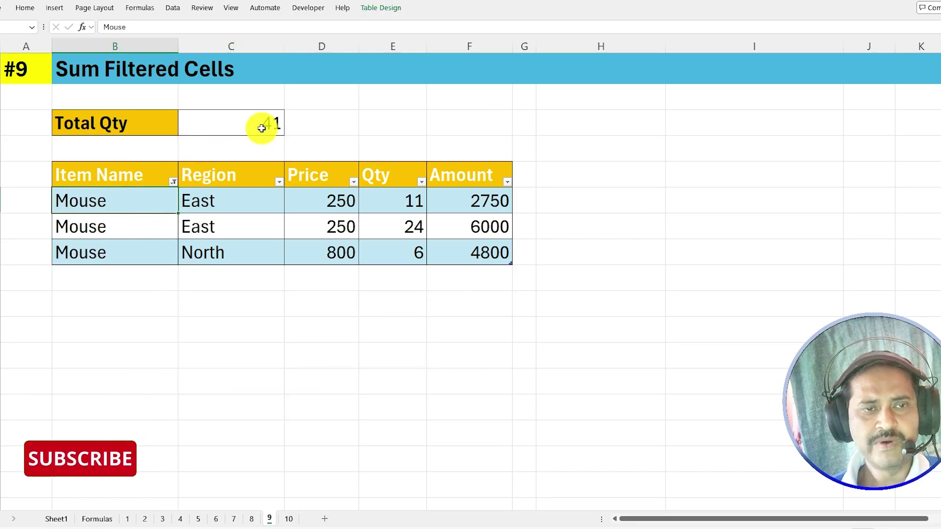
Filter the Region column to show only East, on top of the Mouse filter
left_click(280, 183)
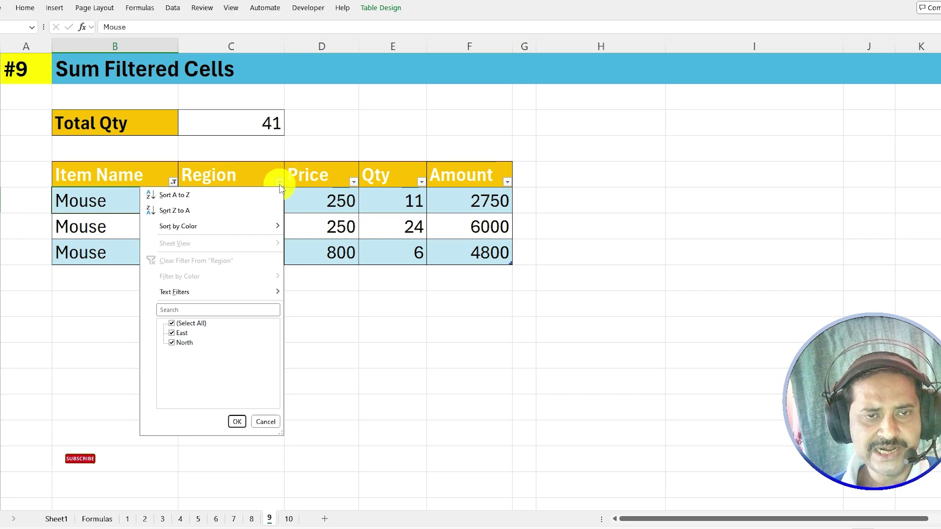
left_click(172, 334)
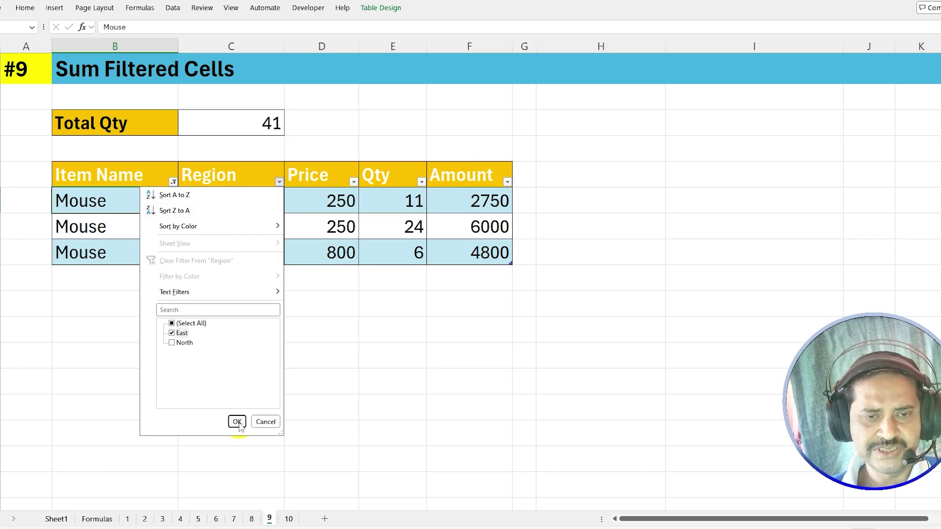
left_click(238, 423)
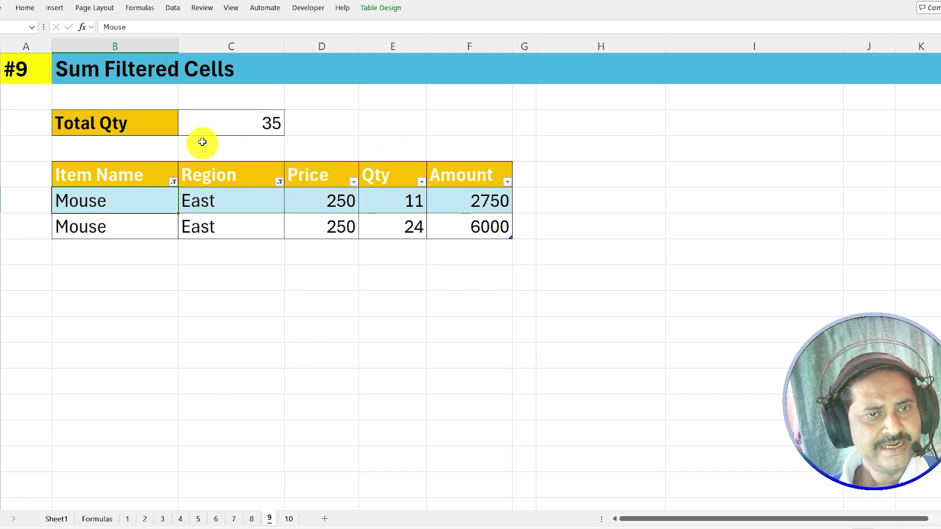
Clear the filters from the Item Name and Region columns
left_click(173, 182)
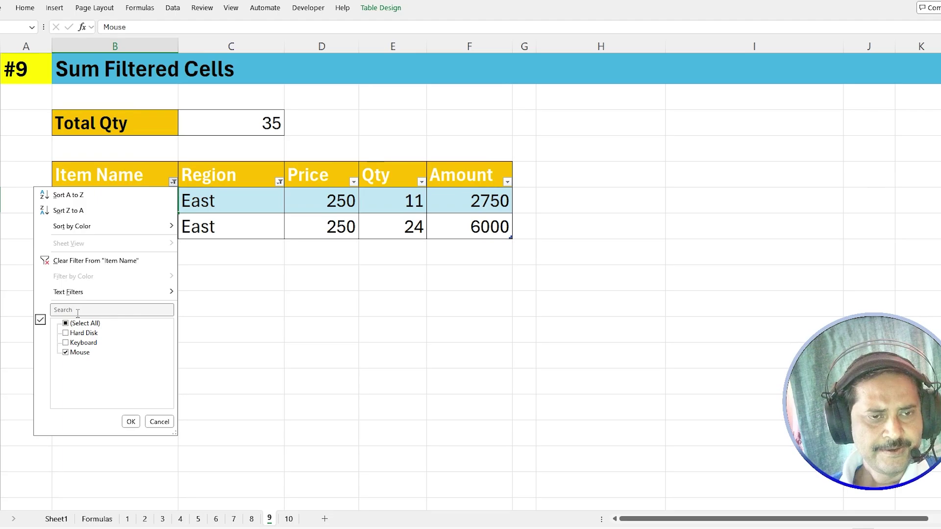
left_click(95, 260)
left_click(279, 184)
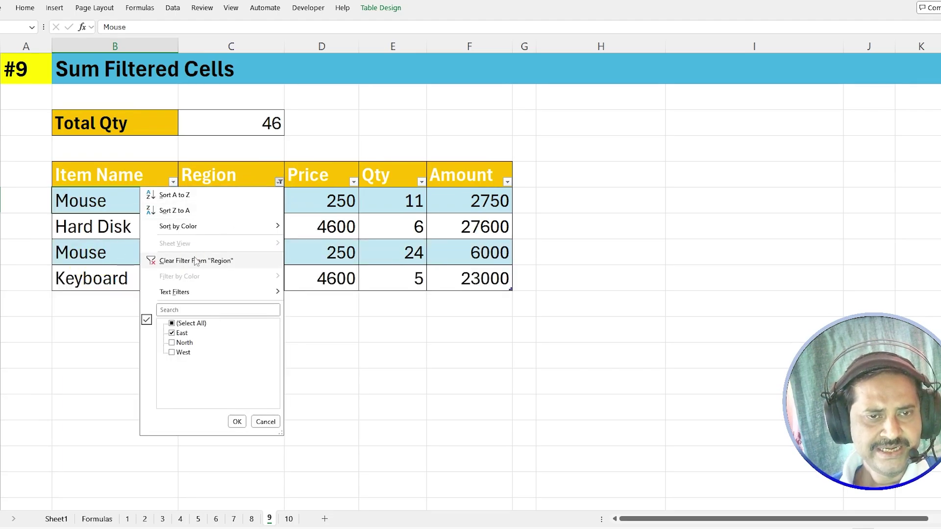
left_click(147, 260)
left_click(142, 201)
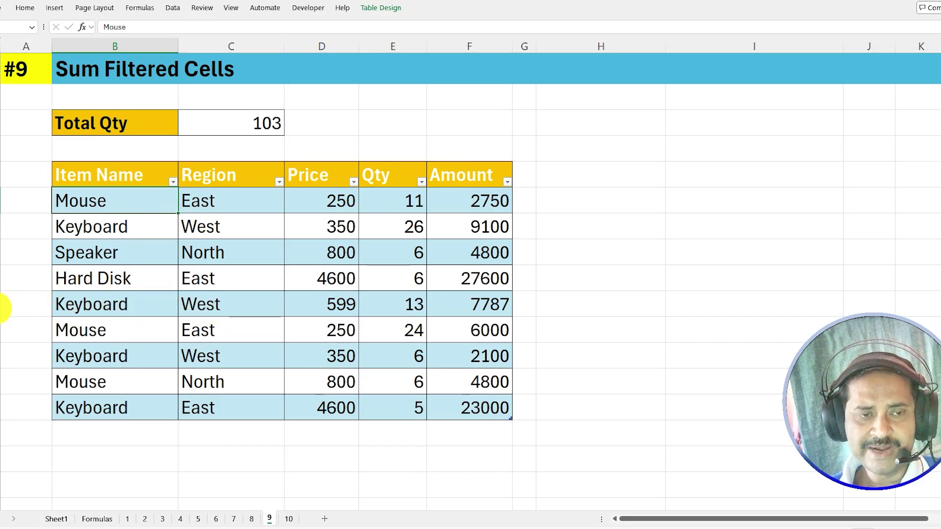
Hide the worksheet row of the Keyboard item priced 599 to test SUBTOTAL with function number 9
right_click(3, 308)
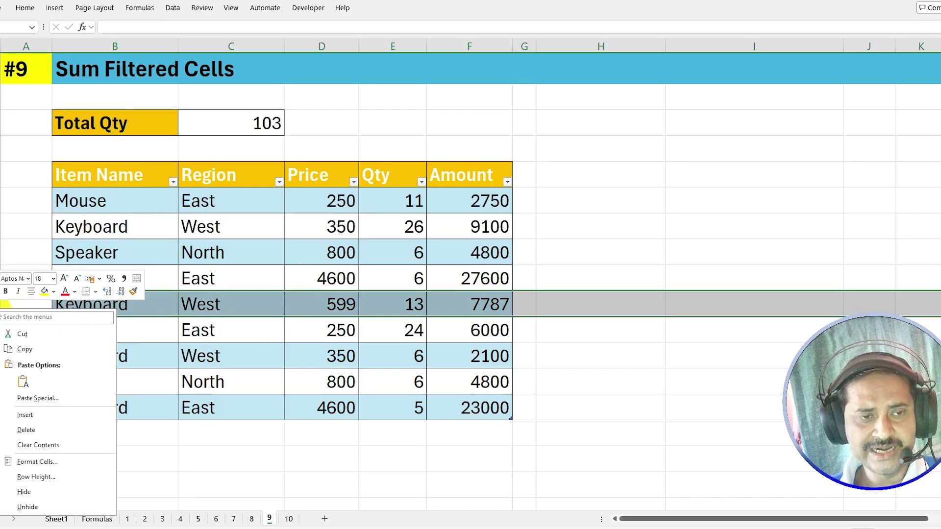
left_click(53, 493)
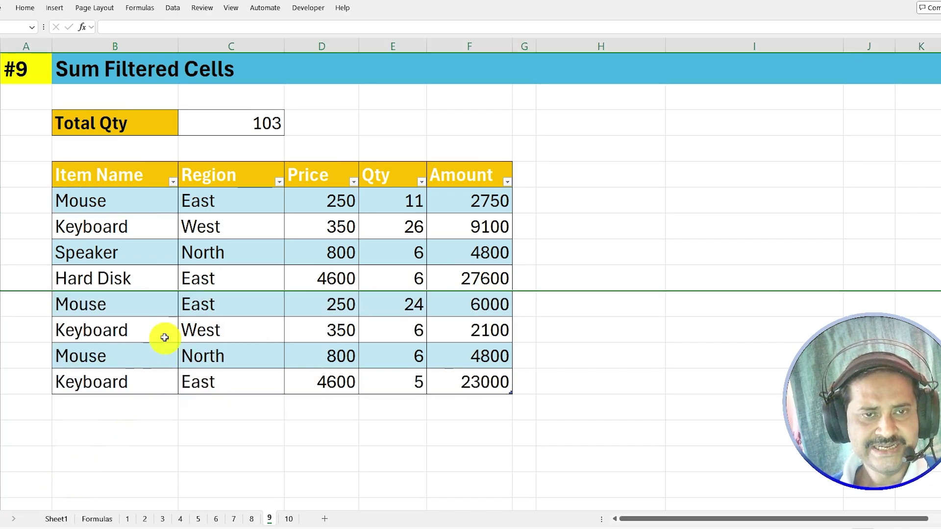
left_click(167, 278)
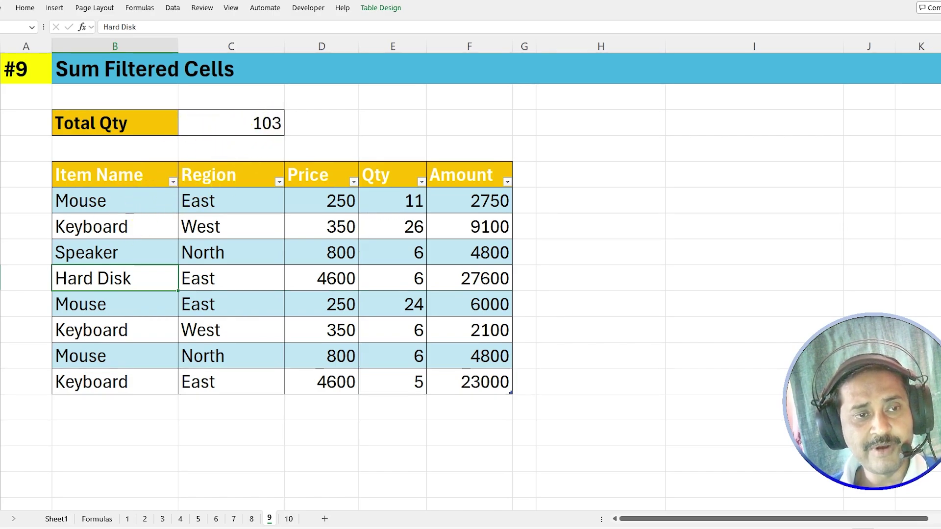
Edit the SUBTOTAL formula in C3, removing its arguments so that only =SUBTOTAL( remains
left_click(254, 128)
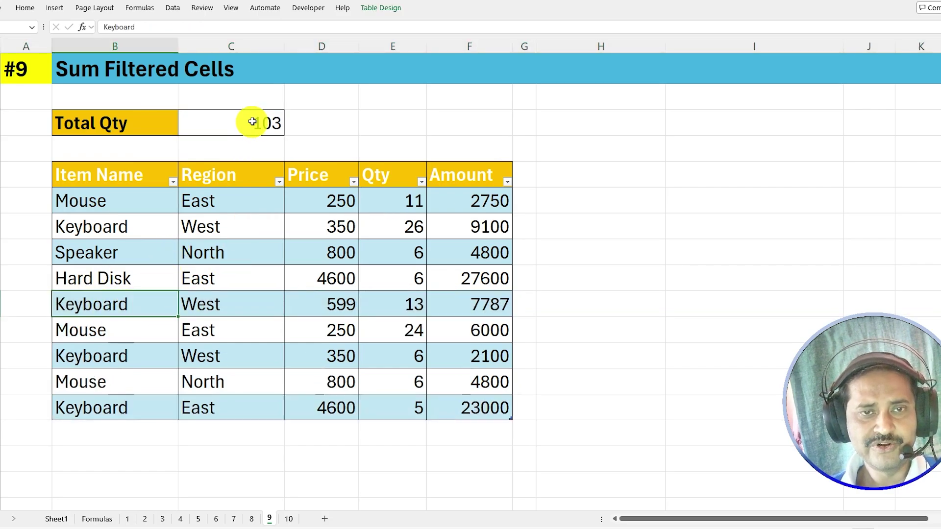
left_click(250, 122)
double_click(259, 123)
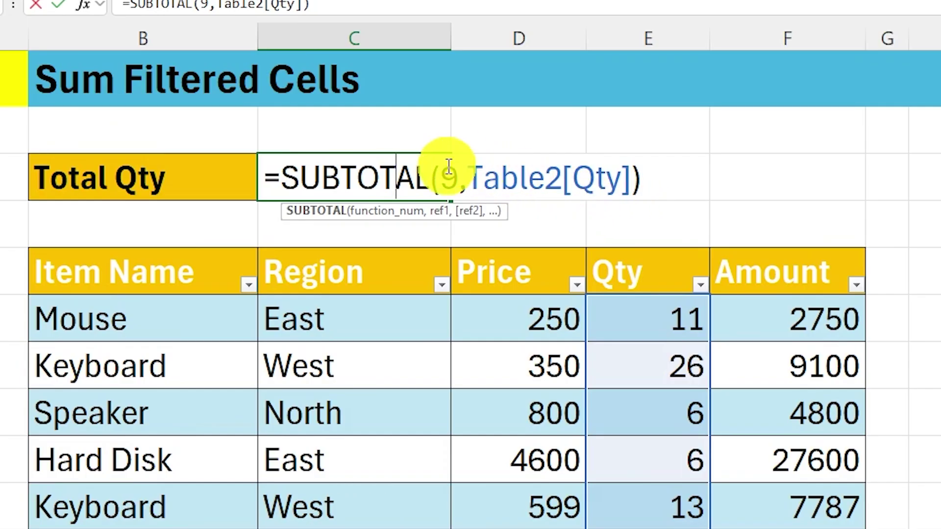
left_click_drag(279, 123, 384, 125)
key("Delete")
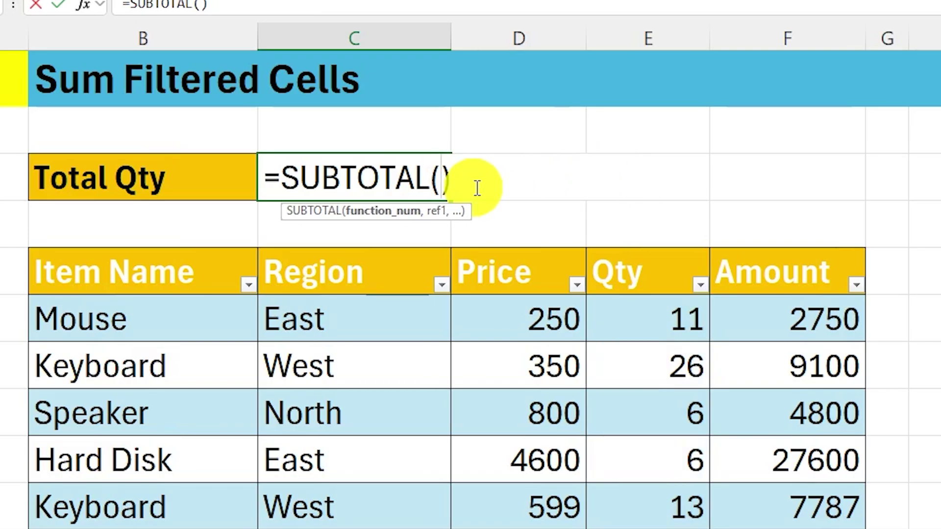
key("Delete")
key("BackSpace")
type("(")
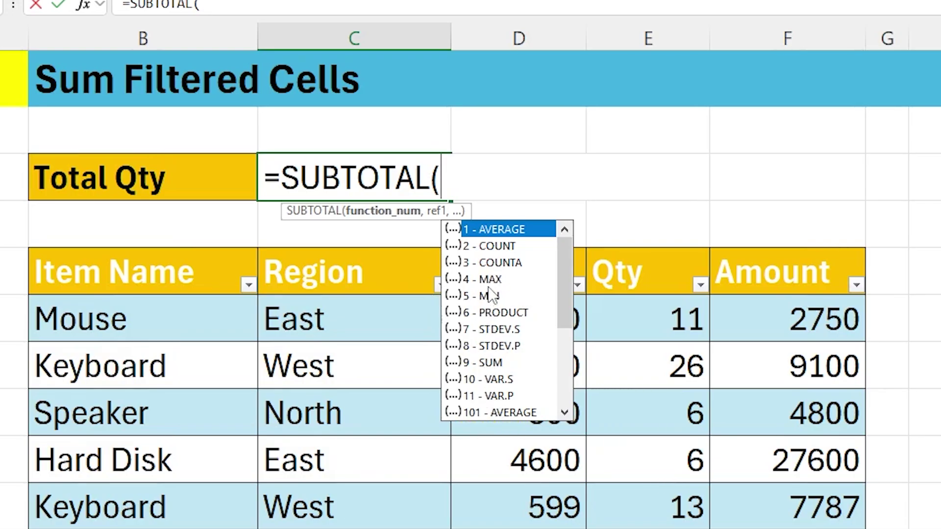
Complete the C3 formula as =SUBTOTAL(109,Table2[Qty]), choosing function number 109 - SUM and the table's Qty column
left_click_drag(565, 269, 564, 369)
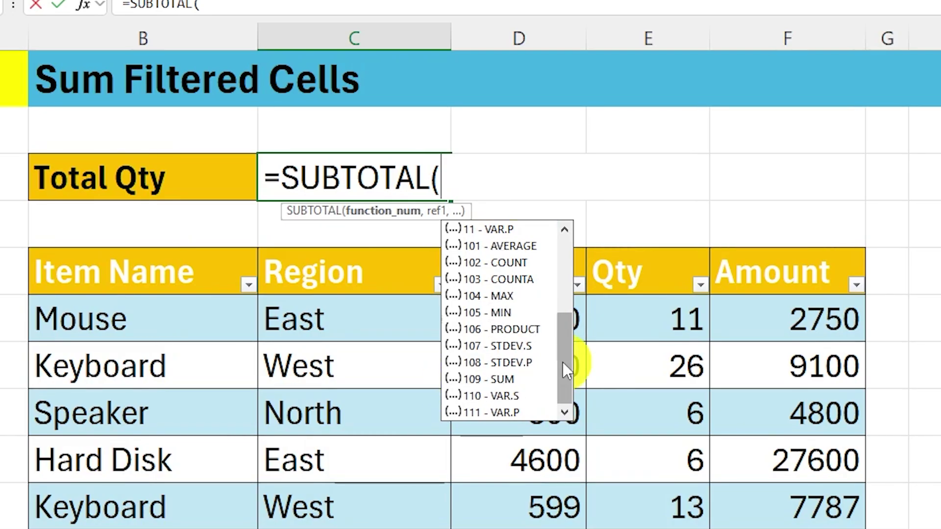
left_click_drag(563, 363, 566, 397)
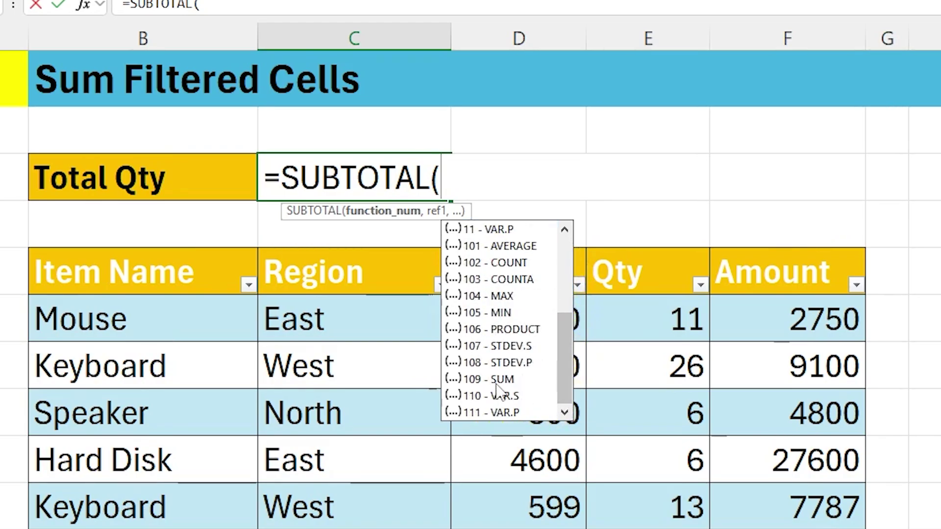
left_click(497, 382)
double_click(499, 384)
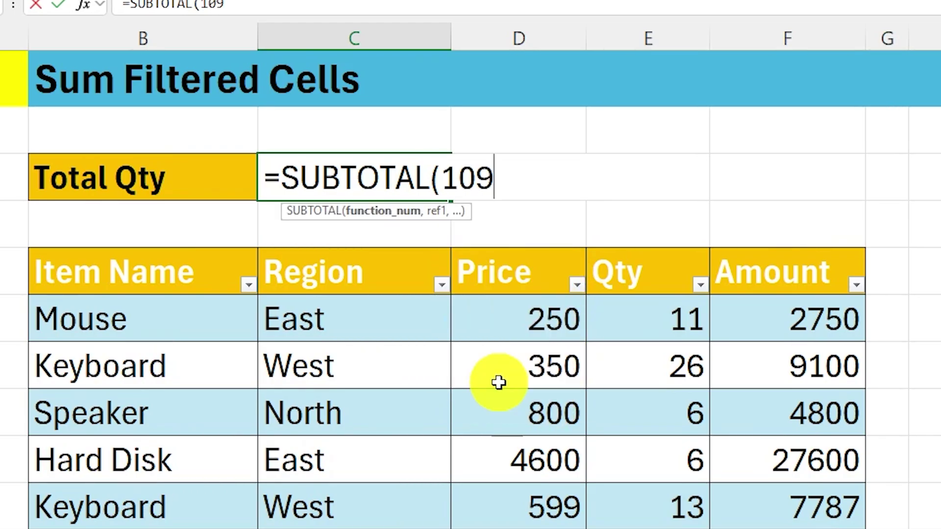
type(",")
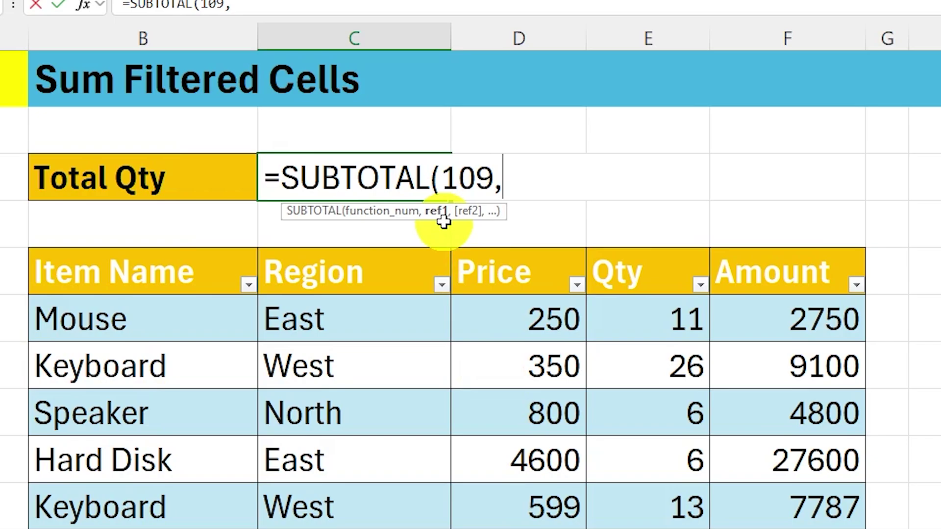
left_click_drag(666, 324, 667, 528)
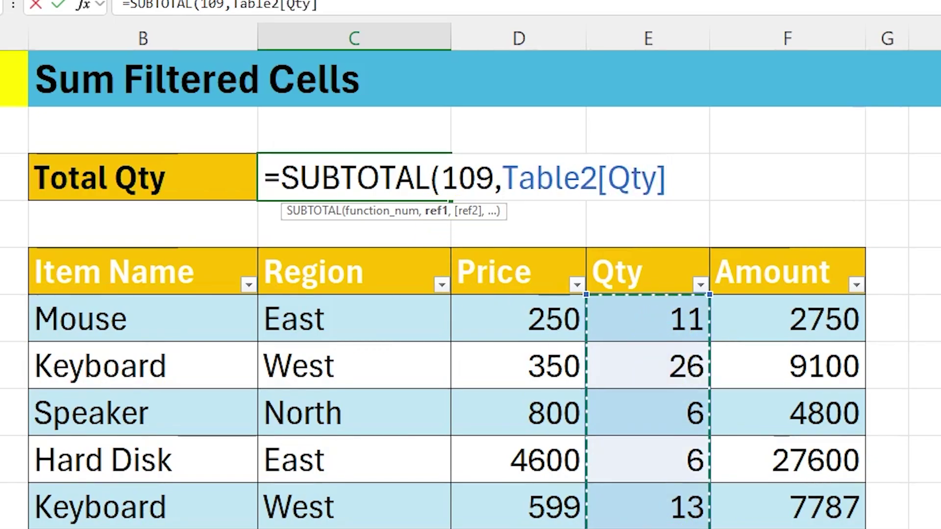
type(")")
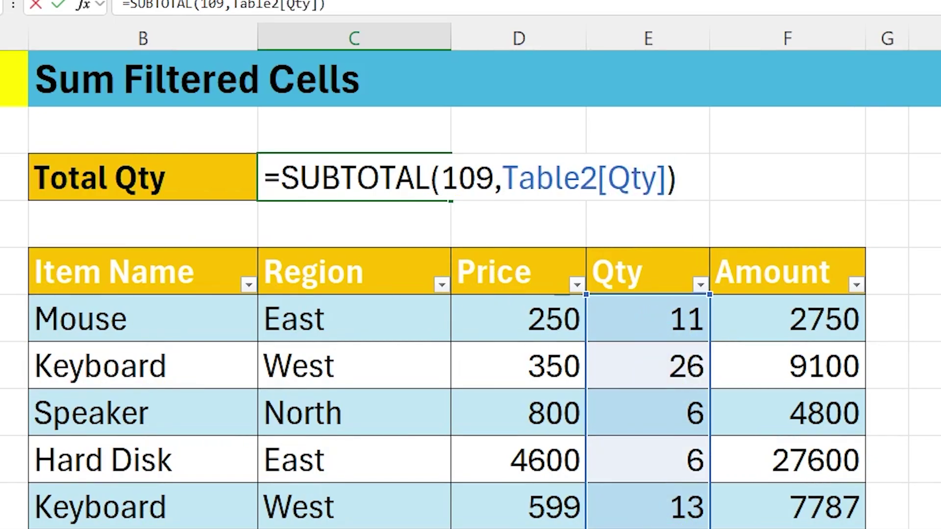
key("Return")
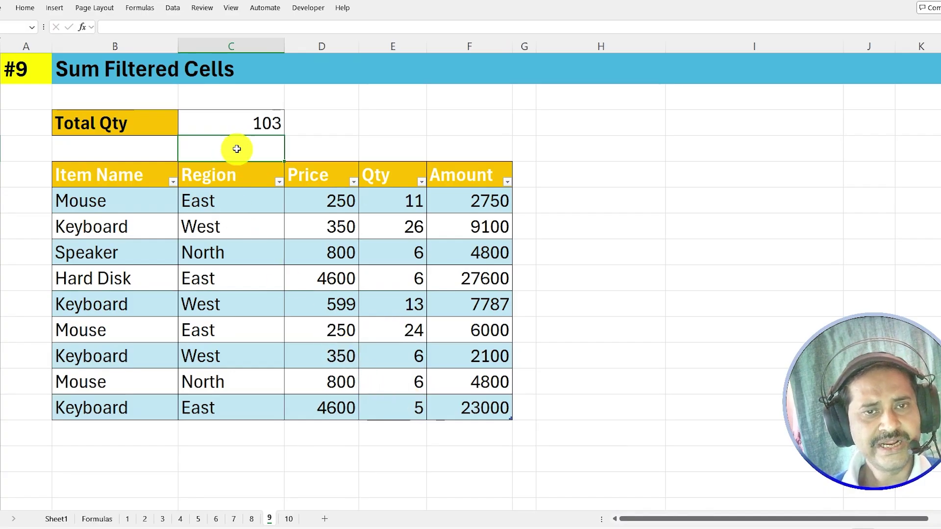
Hide the row of the Keyboard item priced 599 to test function number 109, and undo the hiding
left_click(250, 127)
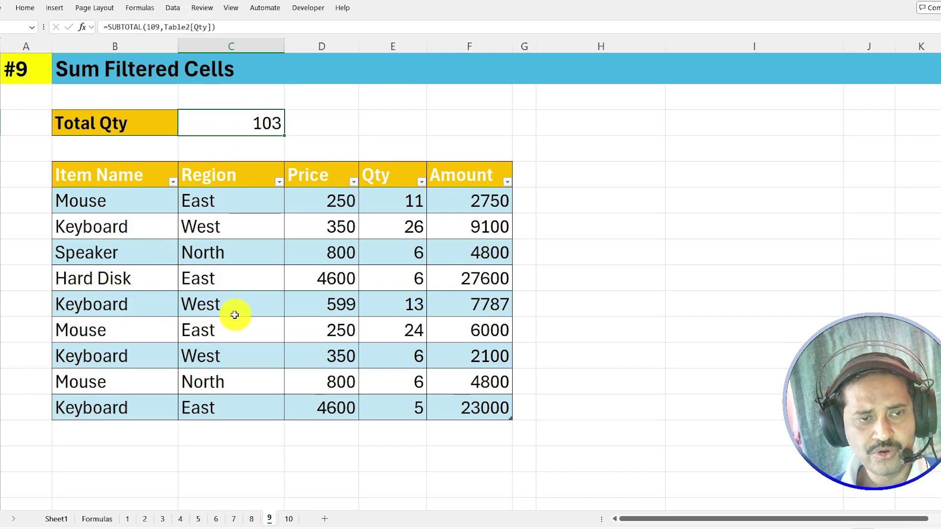
right_click(4, 304)
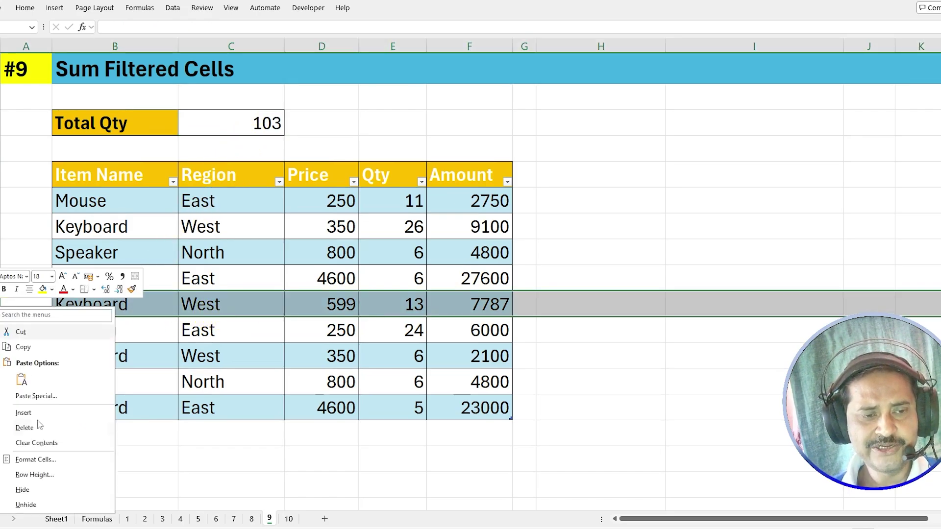
left_click(33, 490)
left_click(142, 260)
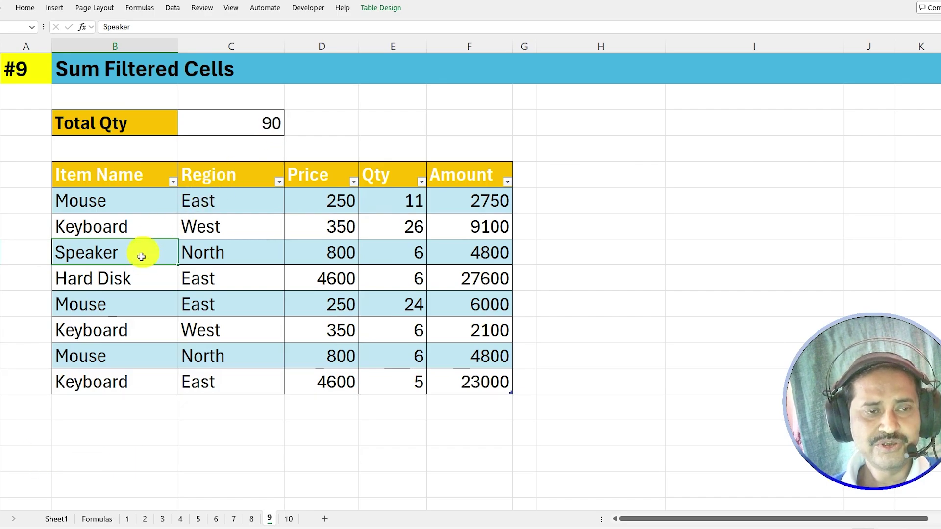
key("ctrl+z")
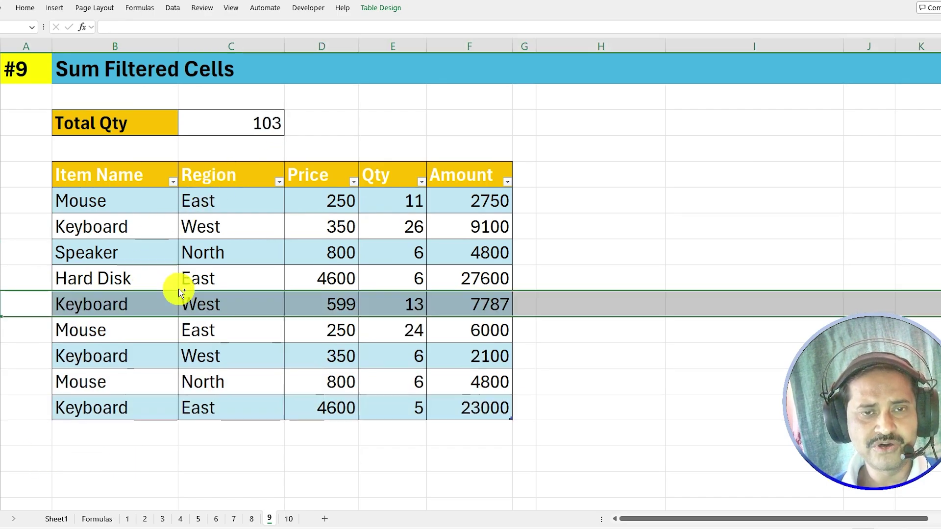
Filter the Item Name column to show only Mouse, and hide the second visible Mouse row
left_click(240, 122)
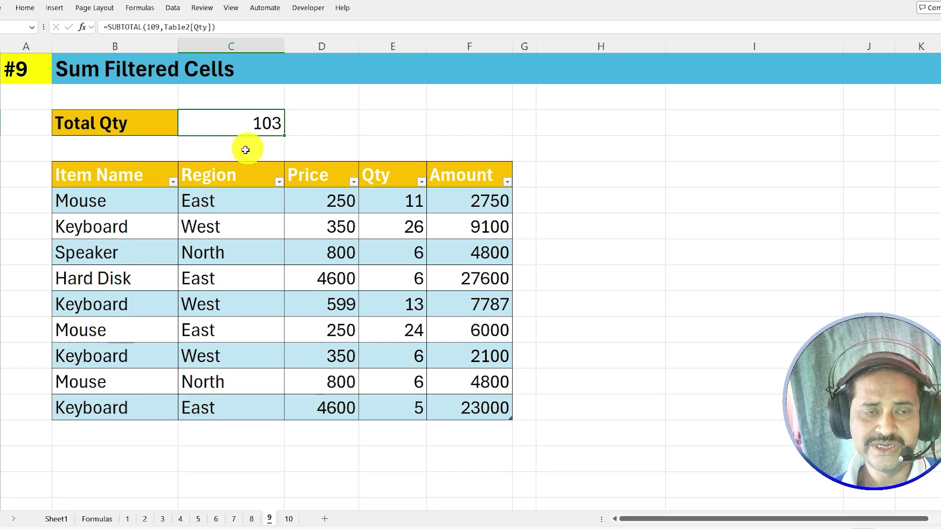
left_click(173, 183)
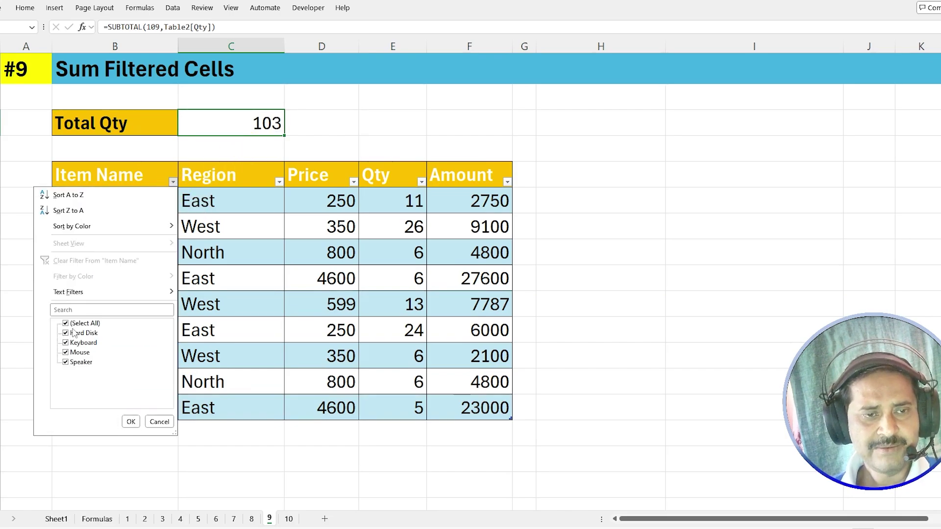
left_click(65, 353)
left_click(131, 422)
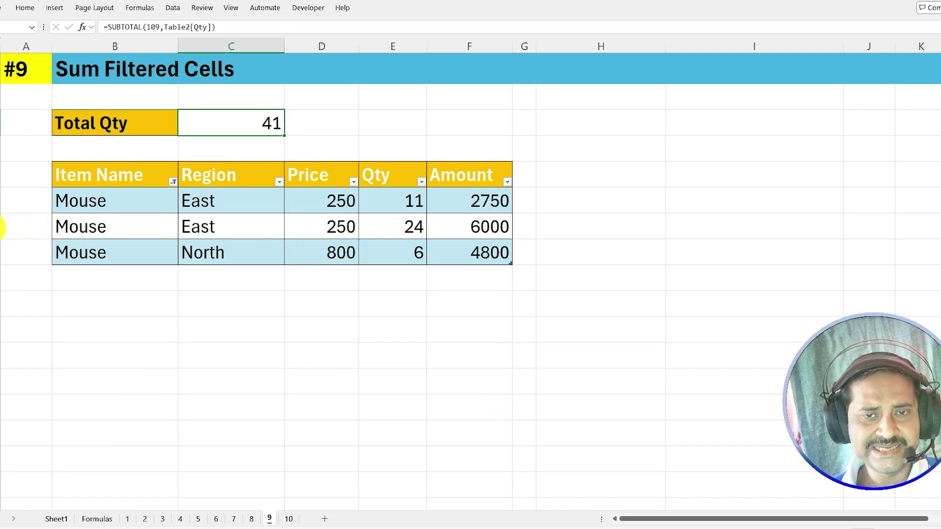
right_click(3, 227)
left_click(38, 410)
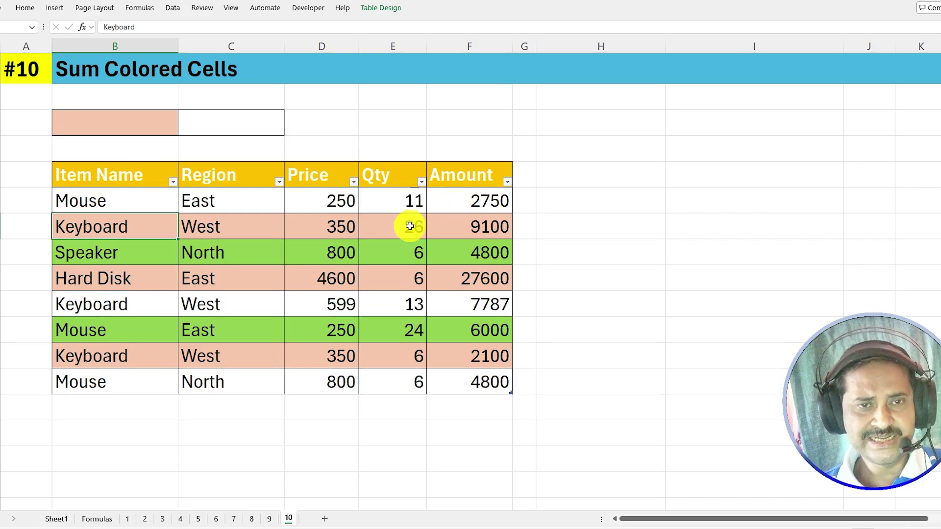
Enter =SUBTOTAL(9,Table3[Qty]) in C3 of the Sum Colored Cells sheet, choosing function number 9 - SUM and the table's Qty column
left_click(212, 124)
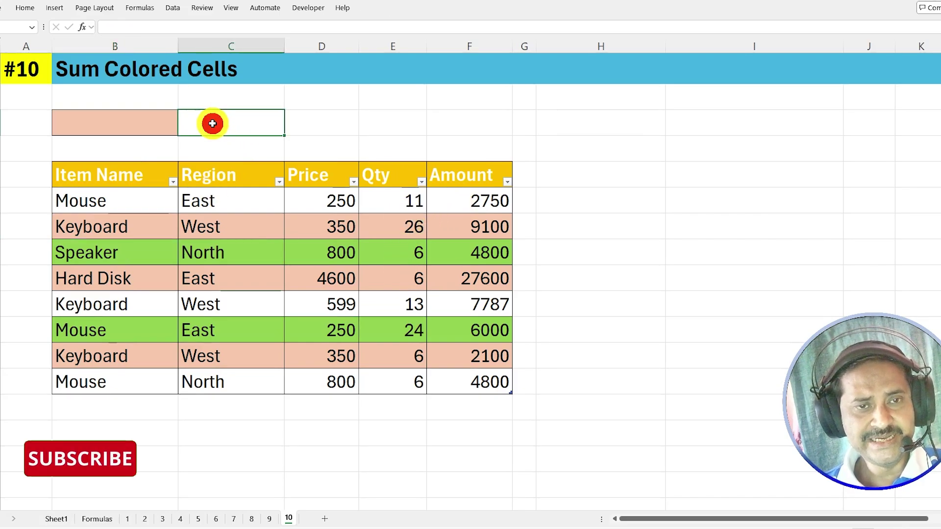
type("=subtotal(")
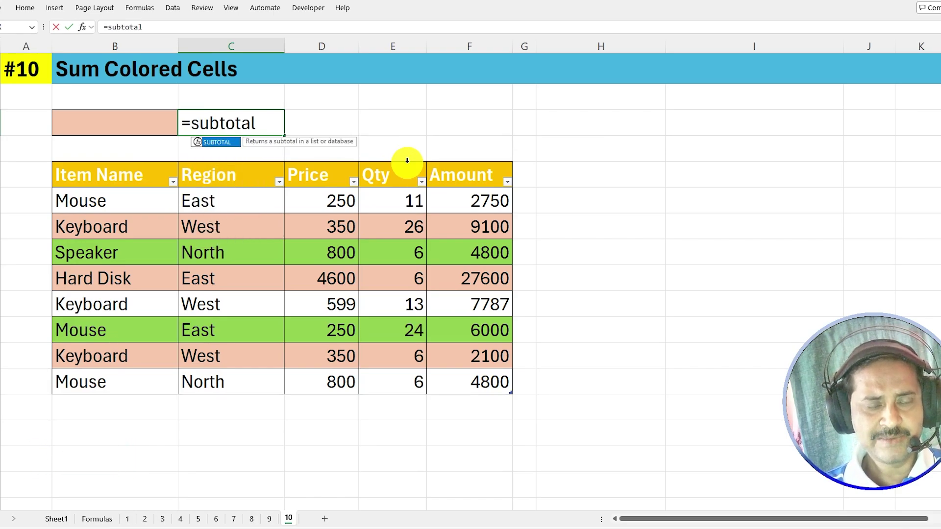
left_click(285, 225)
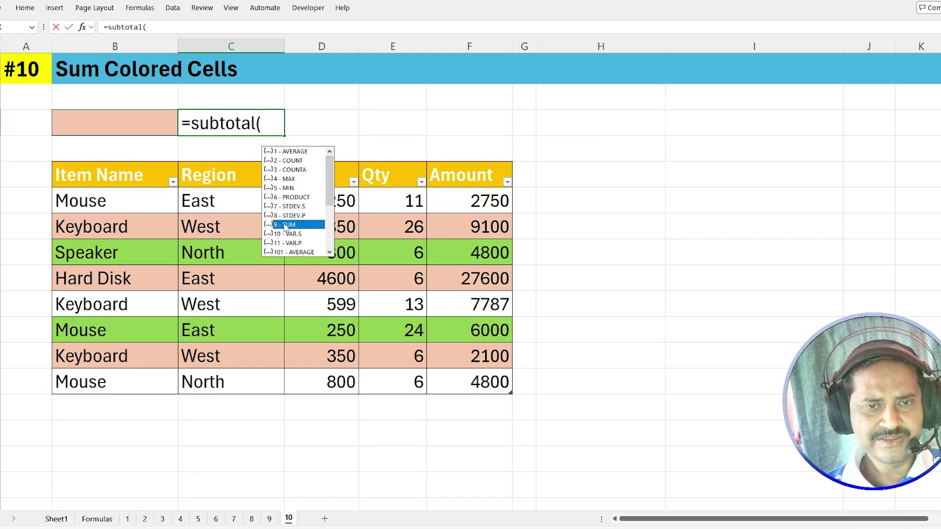
double_click(316, 225)
type(",")
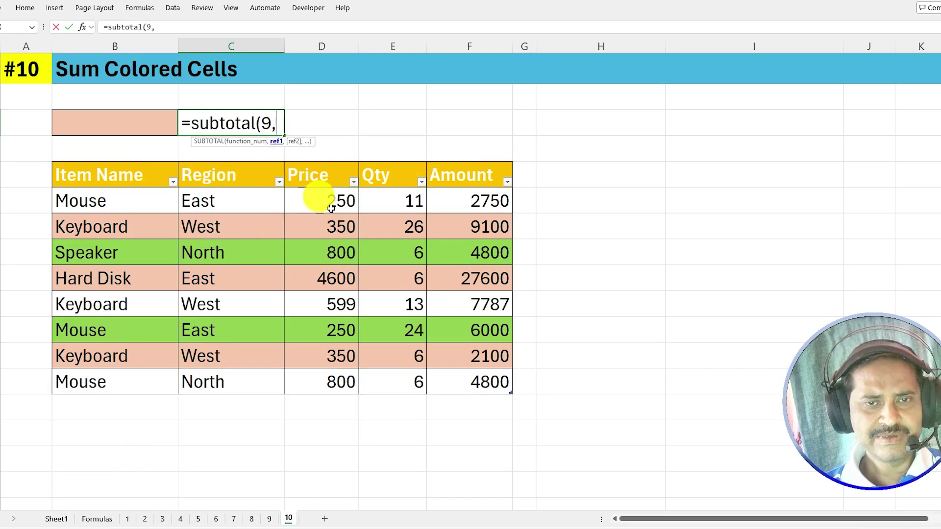
left_click_drag(384, 196, 389, 375)
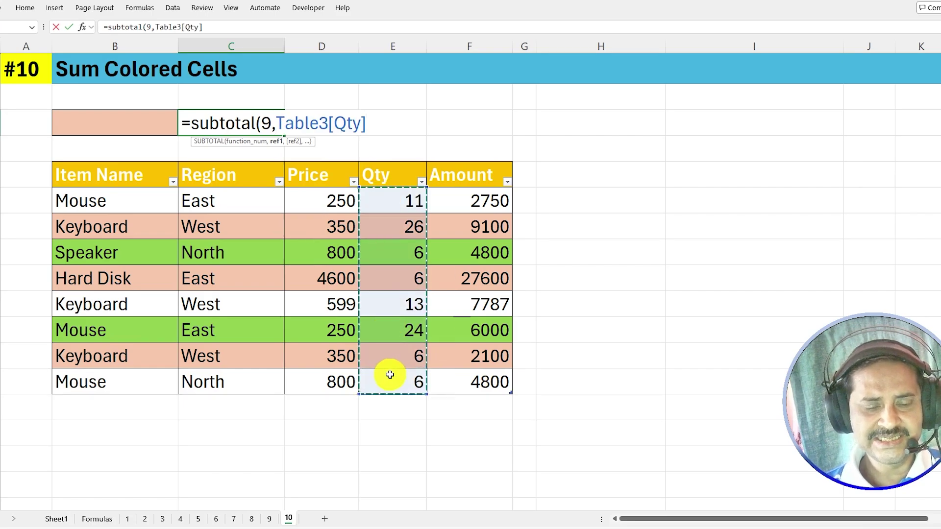
type(")")
key("Return")
key("Up")
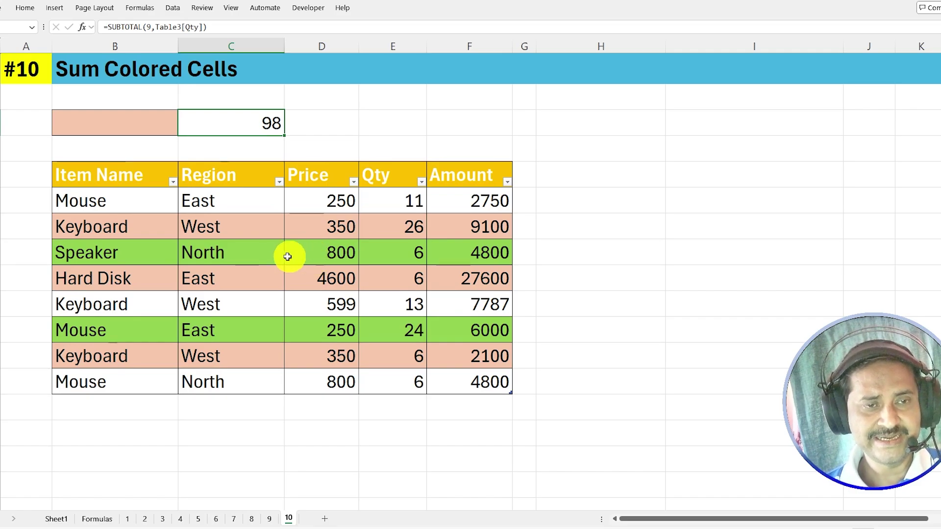
Filter the Item Name column by the peach cell color and check the subtotal in C3
left_click(174, 186)
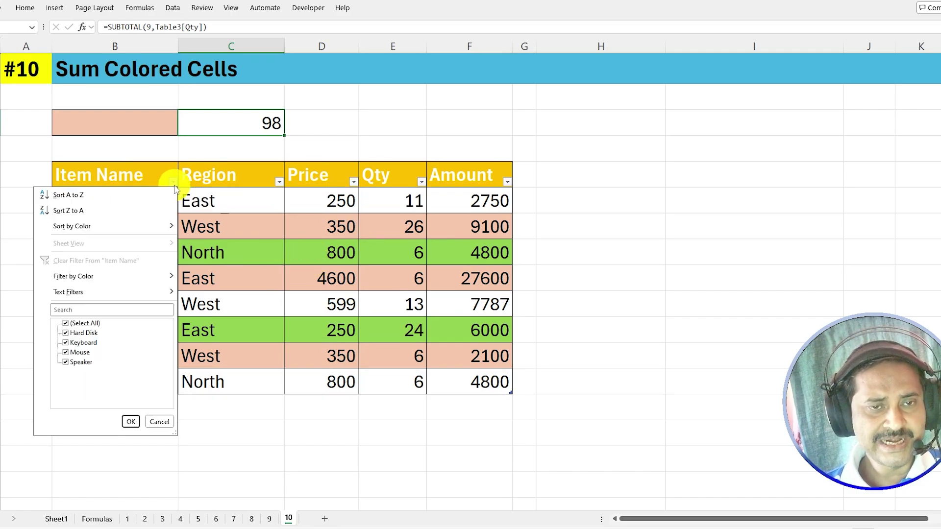
mouse_move(105, 281)
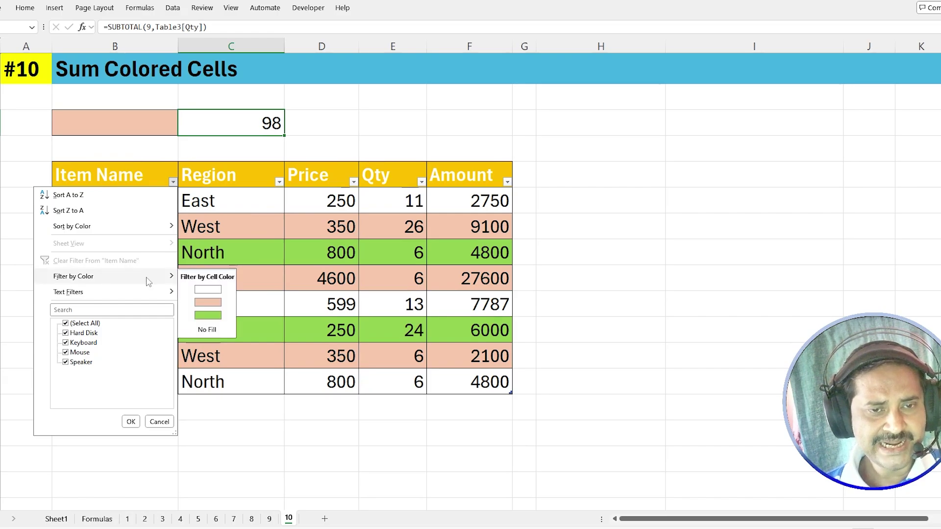
left_click(211, 304)
left_click(269, 129)
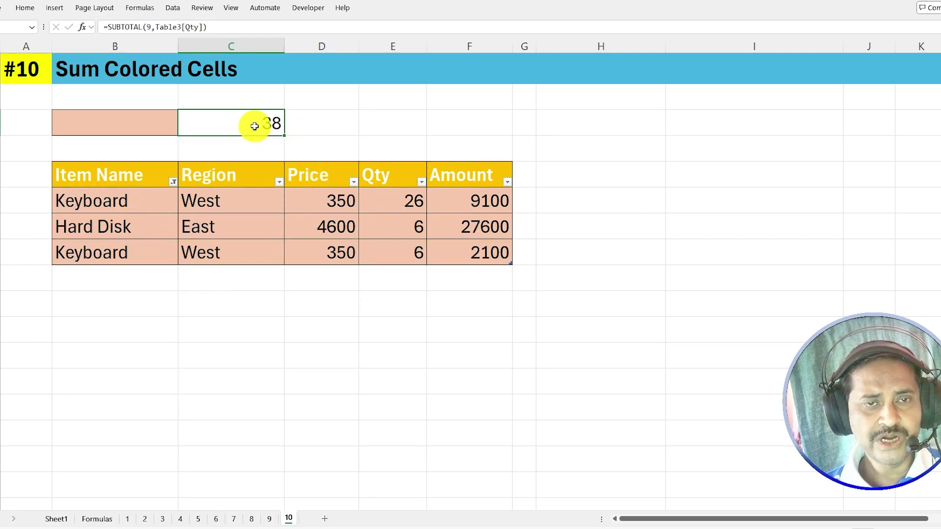
left_click(173, 182)
mouse_move(126, 280)
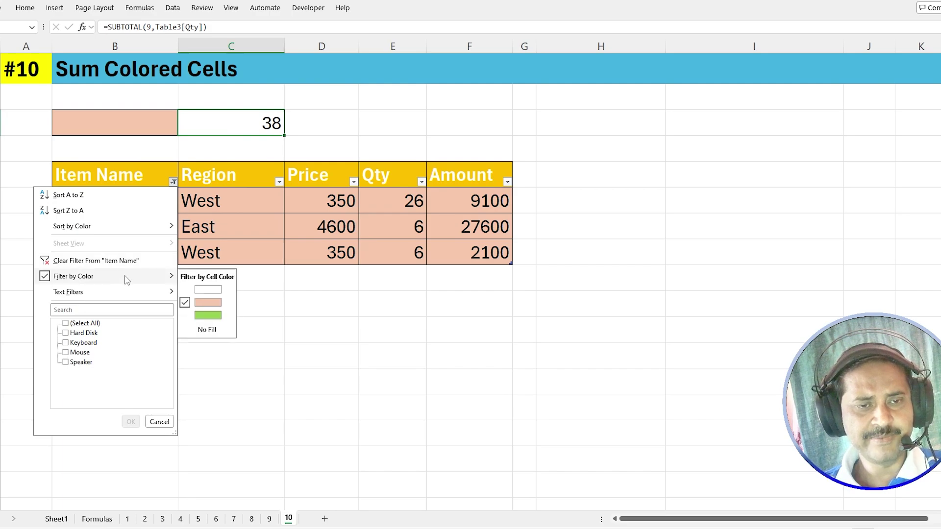
left_click(227, 210)
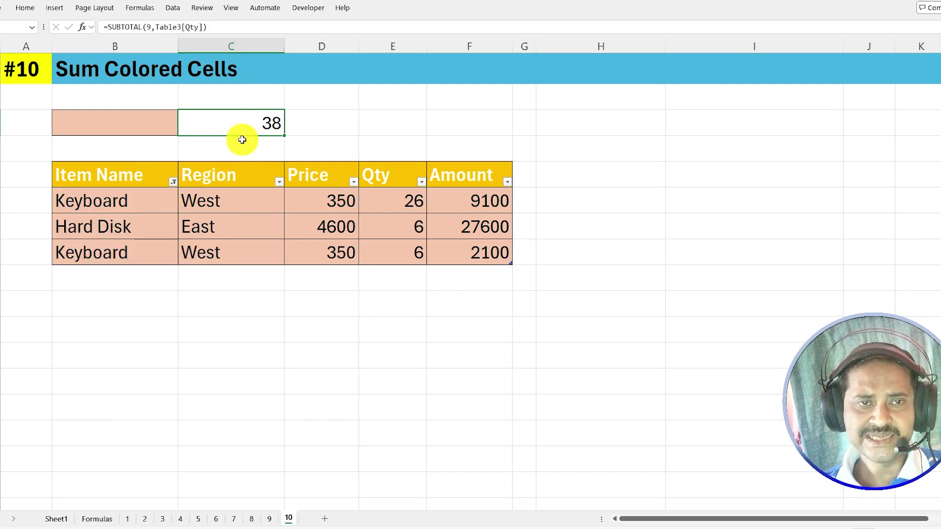